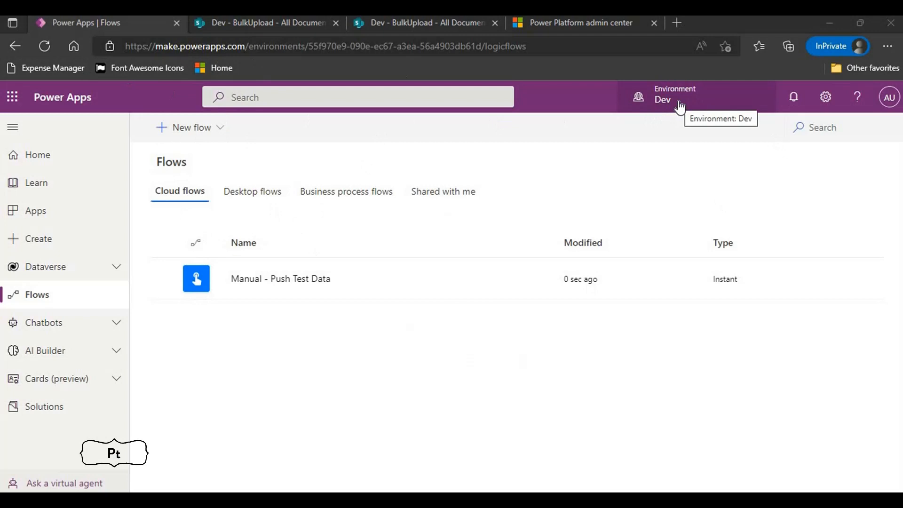
- Switch to the SharePoint Dev site and open the Product Catelog list from its site contents to view its items
click(382, 22)
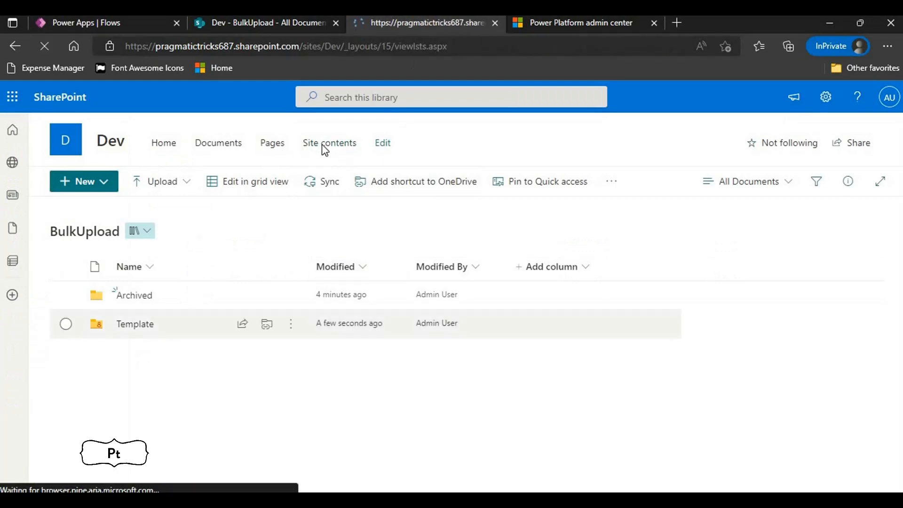
scroll(107, 339, down, 1)
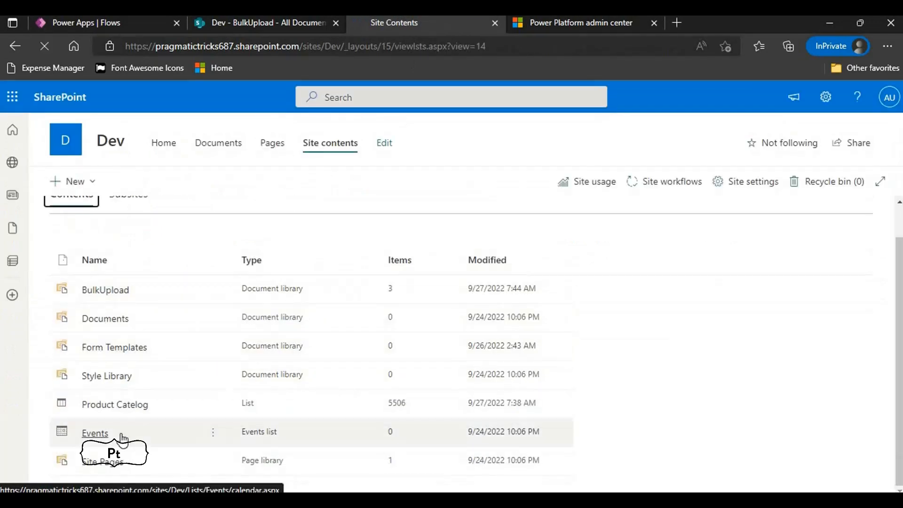
click(110, 415)
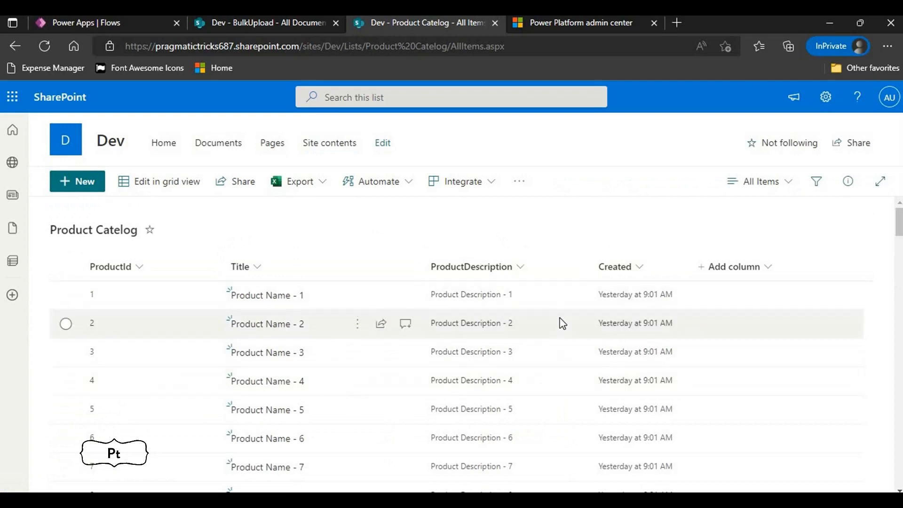
- Look through the Archived and Template folders of the BulkUpload library in SharePoint
click(225, 21)
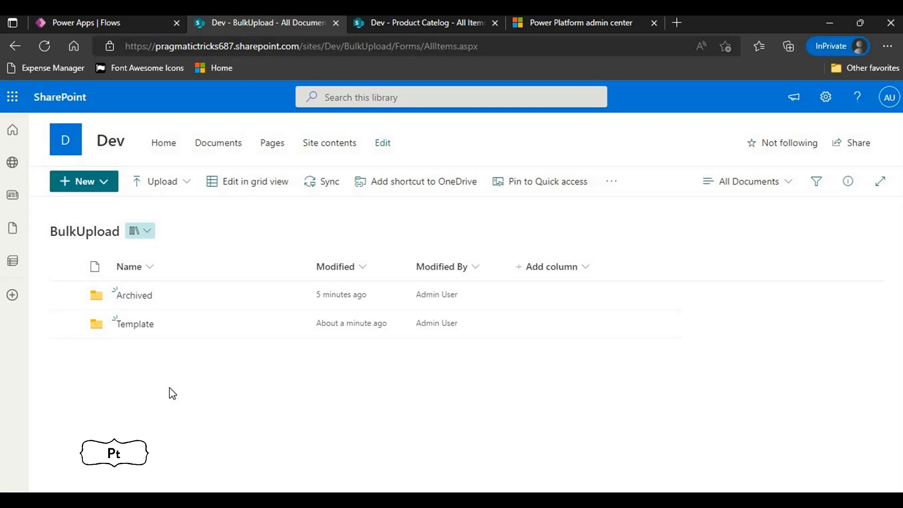
click(138, 295)
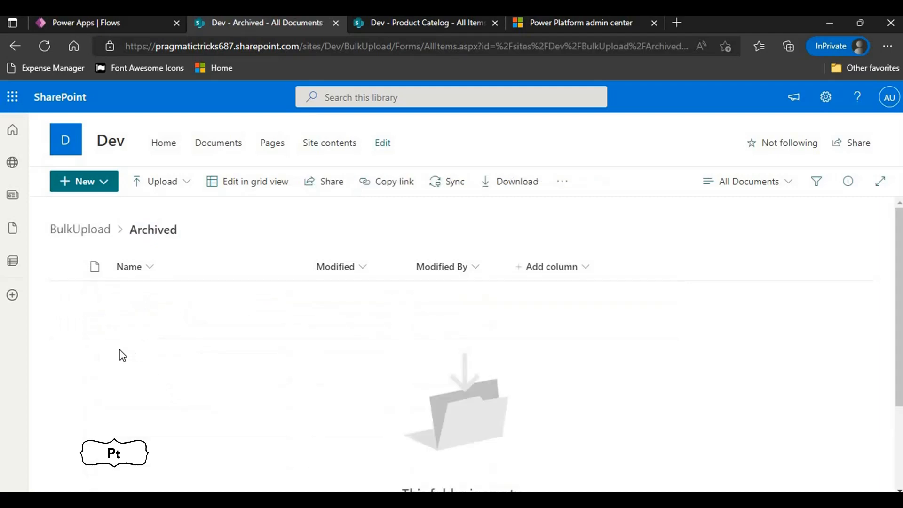
click(80, 230)
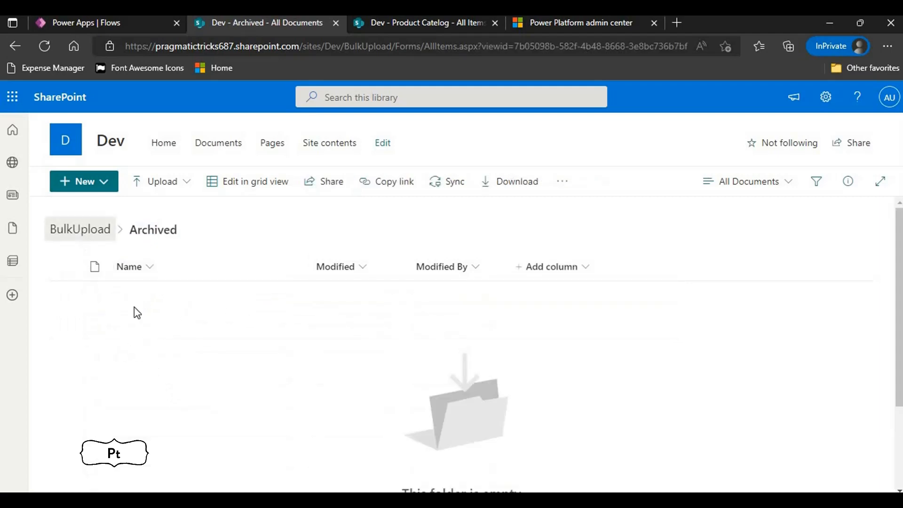
click(134, 323)
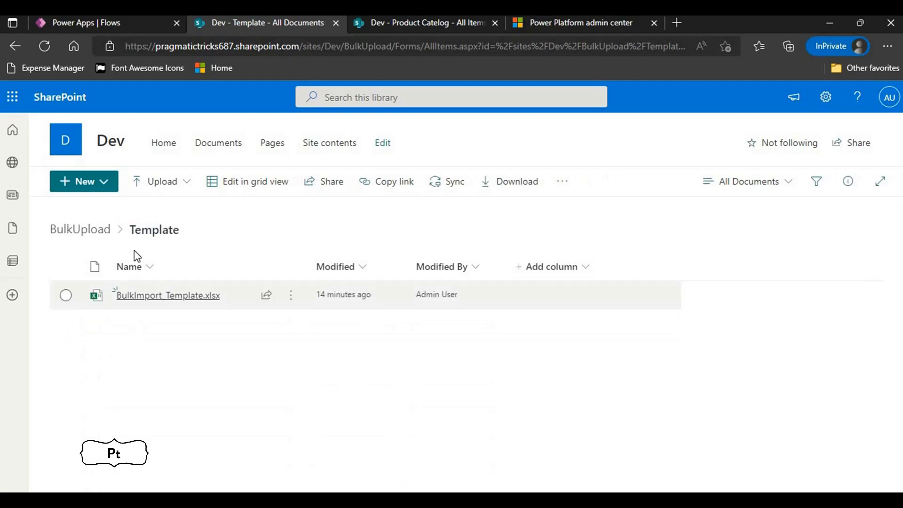
- Open BulkImport_Template.xlsx from the Template folder, examine its product table columns, and close the workbook
click(183, 302)
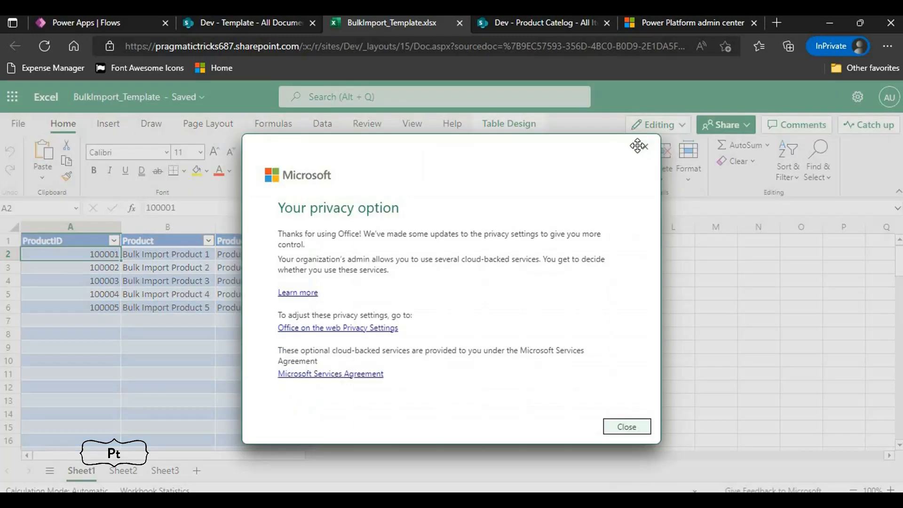
click(645, 148)
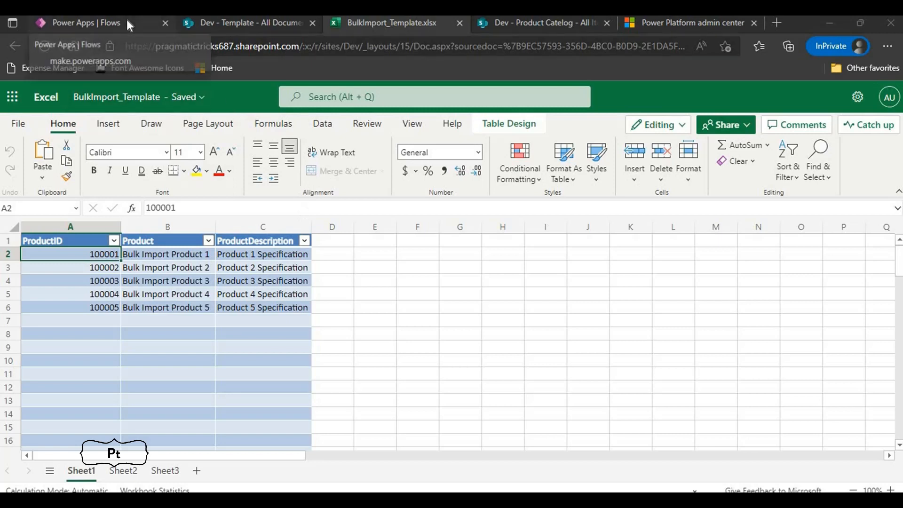
click(460, 22)
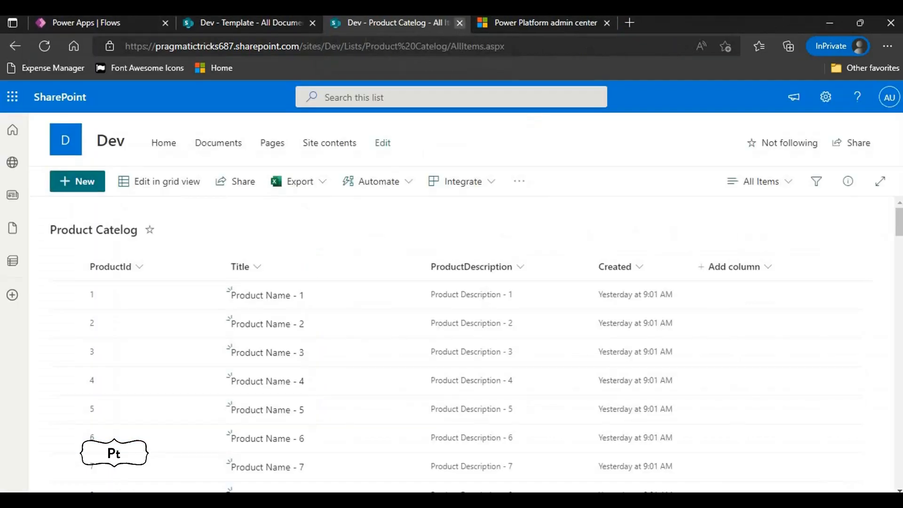
- In Power Apps, create an automated cloud flow named Bulk Import Products with the SharePoint trigger "When a file is created in a folder"
click(218, 24)
click(57, 24)
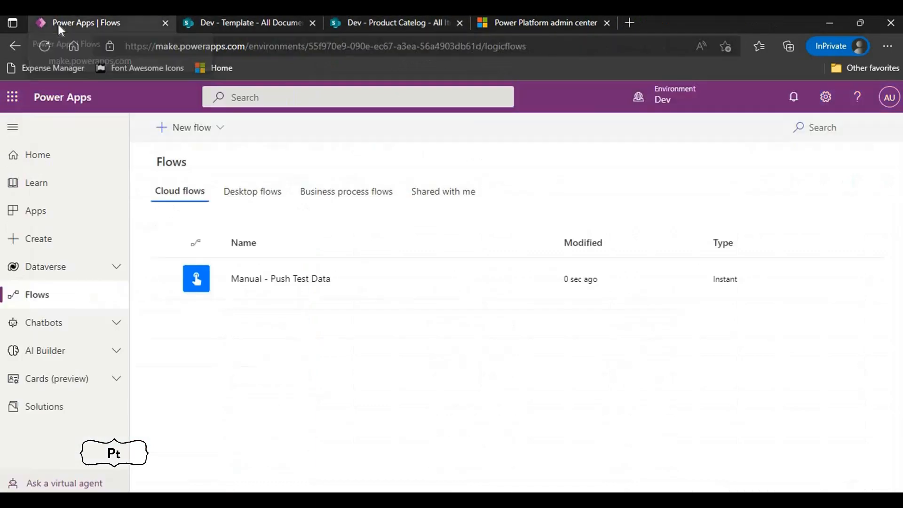
click(188, 128)
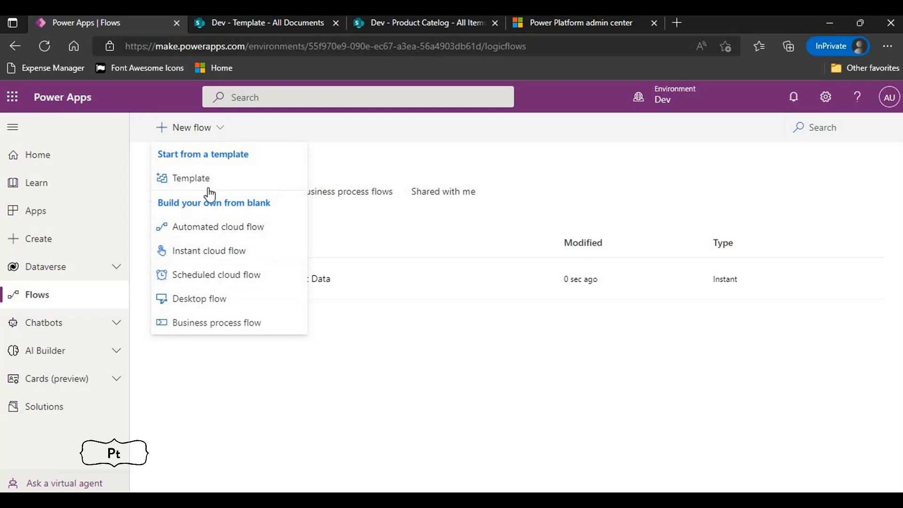
click(208, 233)
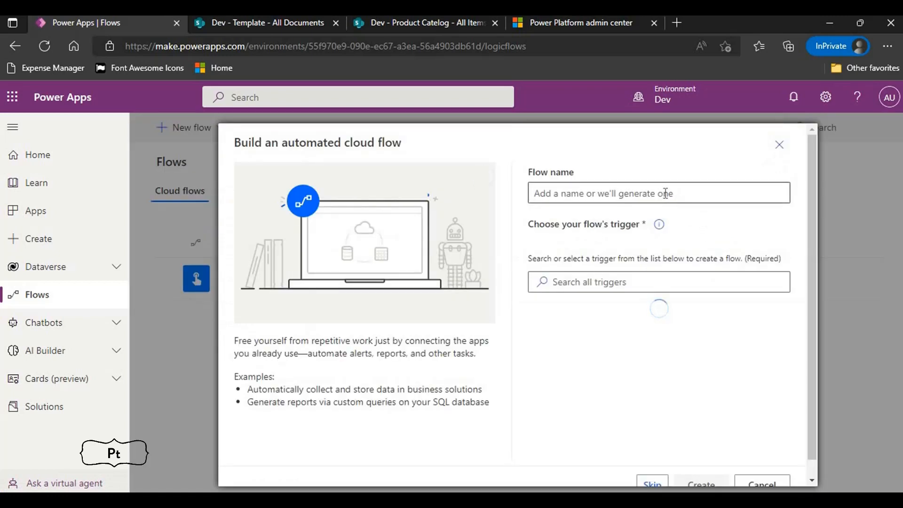
click(665, 194)
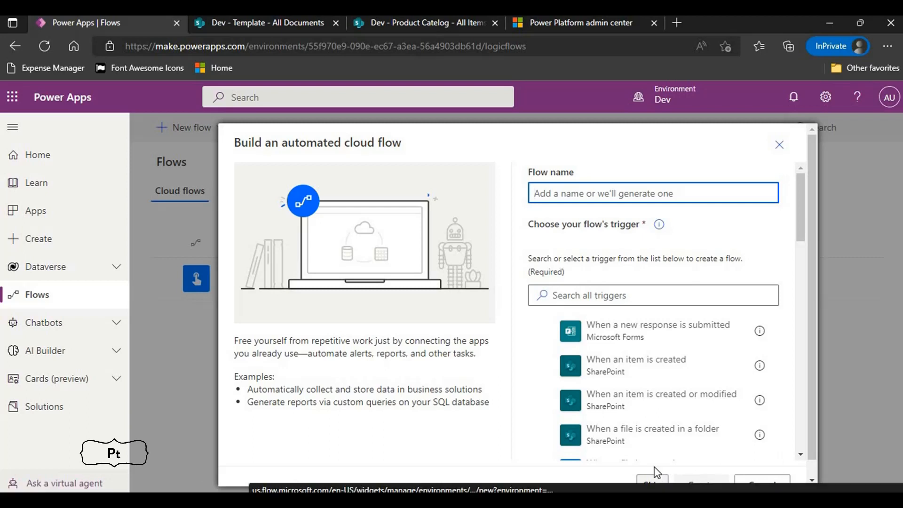
scroll(651, 362, down, 2)
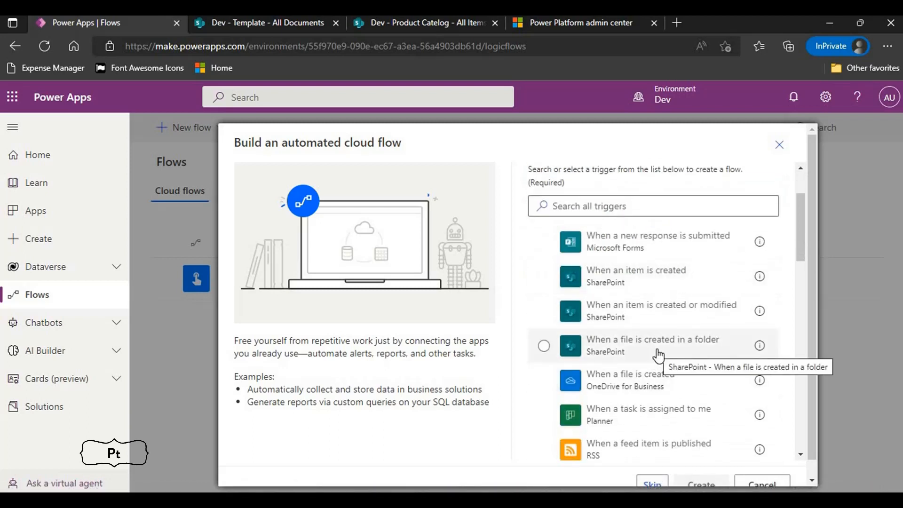
click(658, 354)
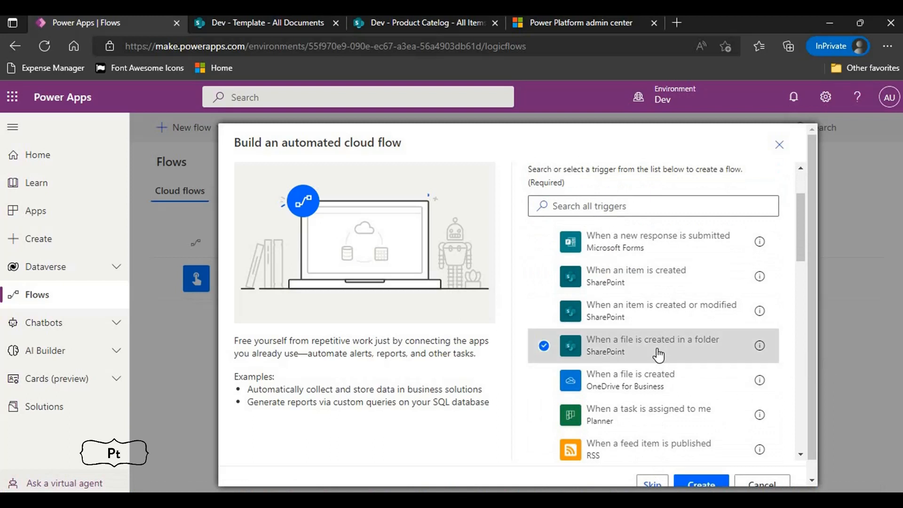
scroll(626, 277, up, 2)
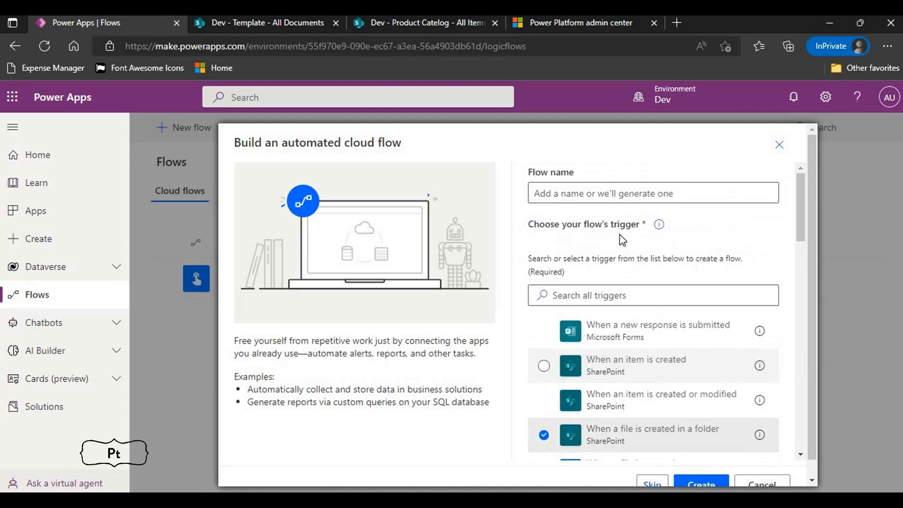
click(607, 193)
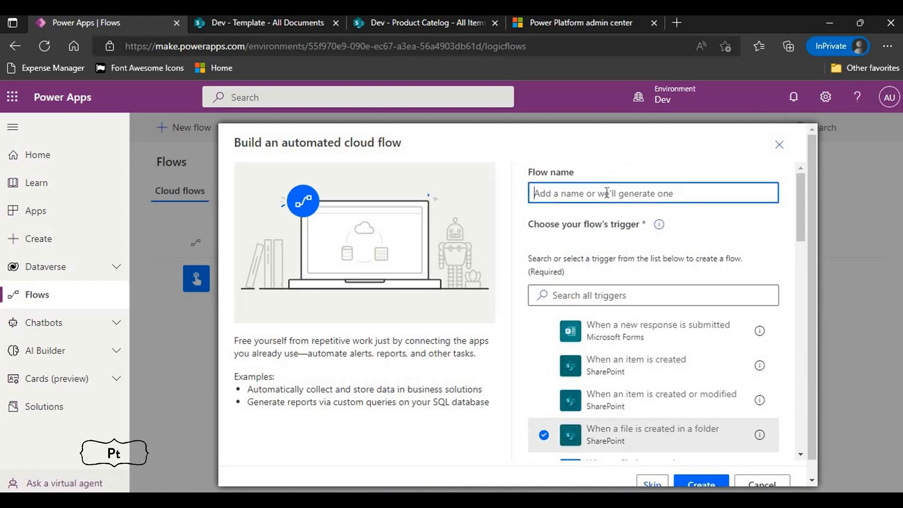
text(Bulk Import Products)
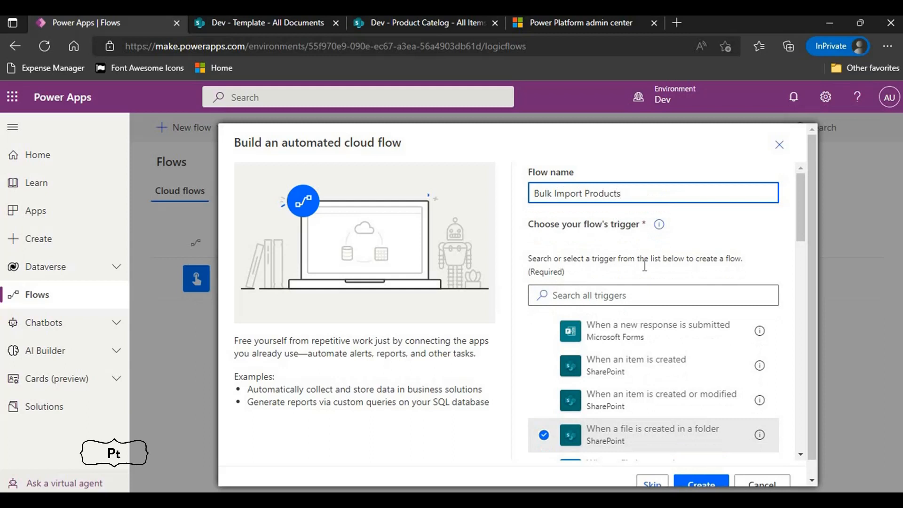
scroll(645, 266, down, 5)
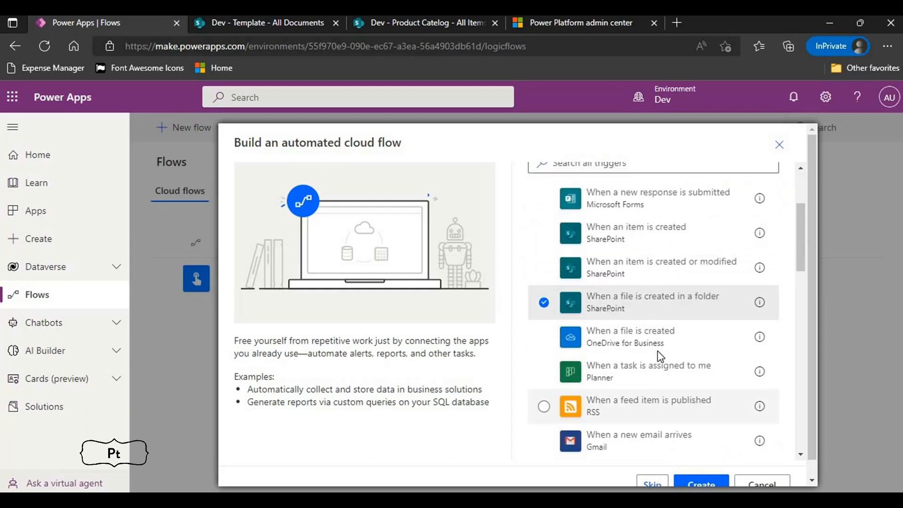
click(690, 481)
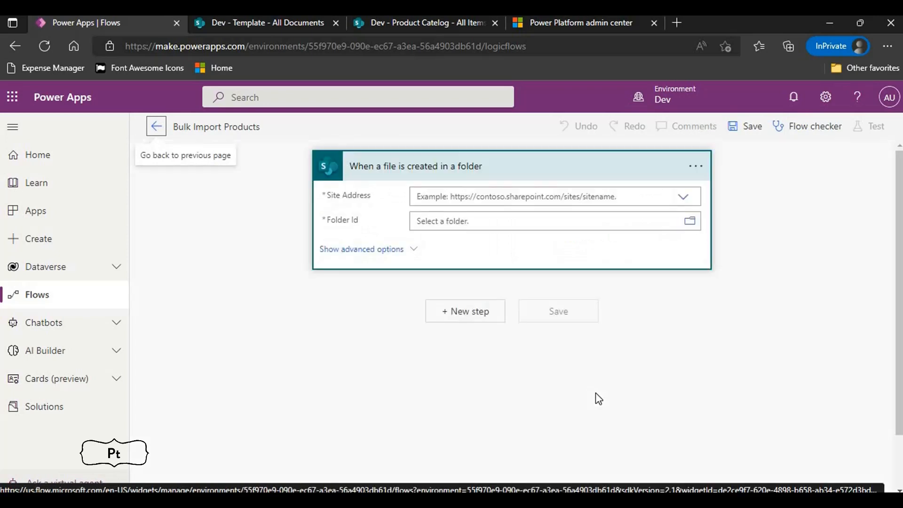
- Set the trigger's site address to the Dev SharePoint site and its folder to /BulkUpload
click(696, 168)
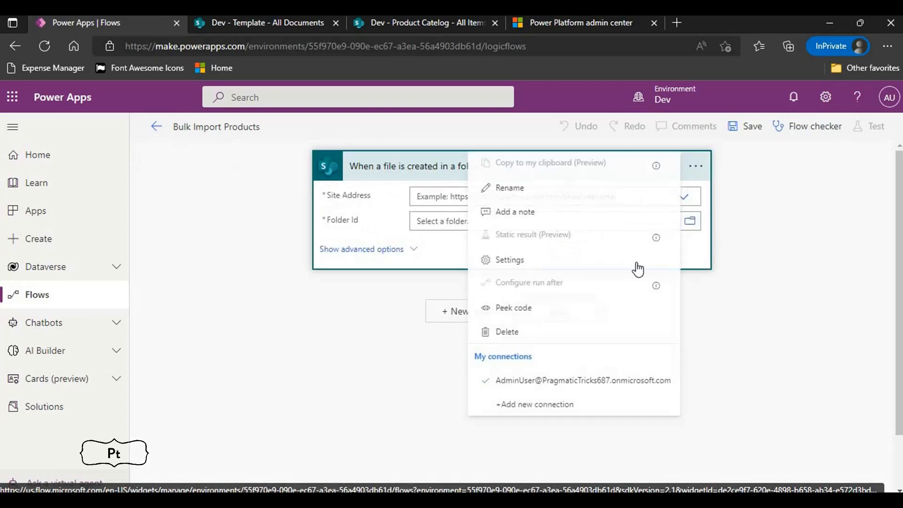
click(739, 205)
click(685, 197)
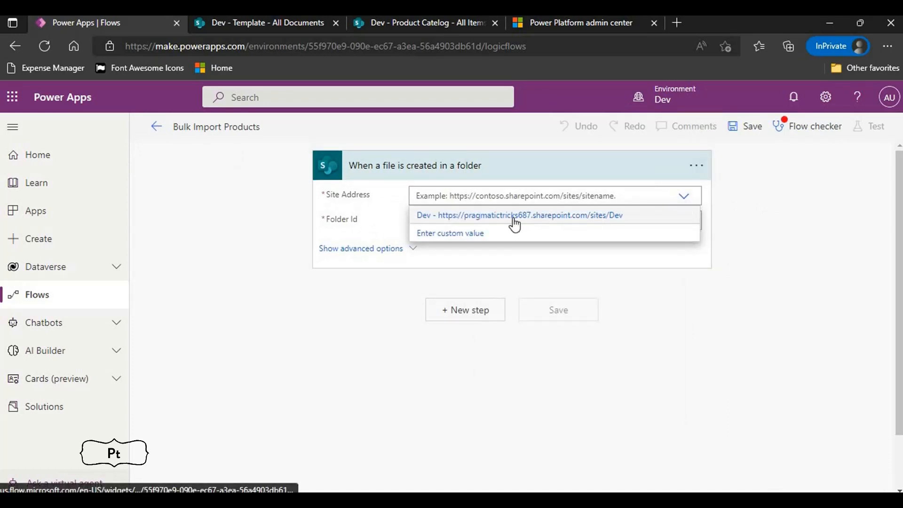
click(513, 217)
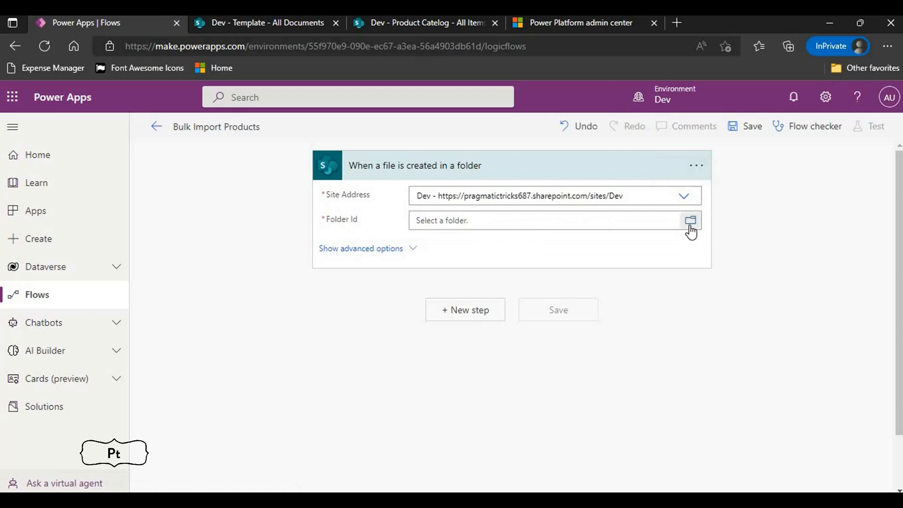
click(691, 226)
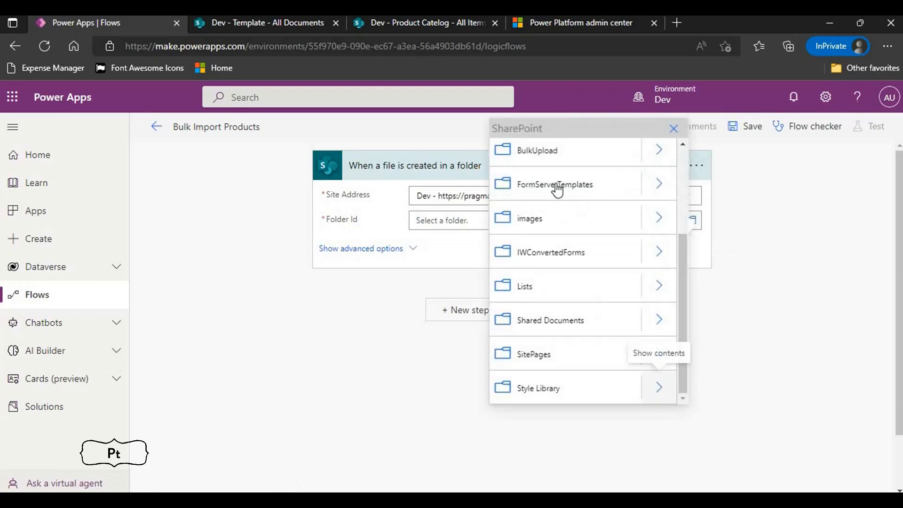
click(542, 151)
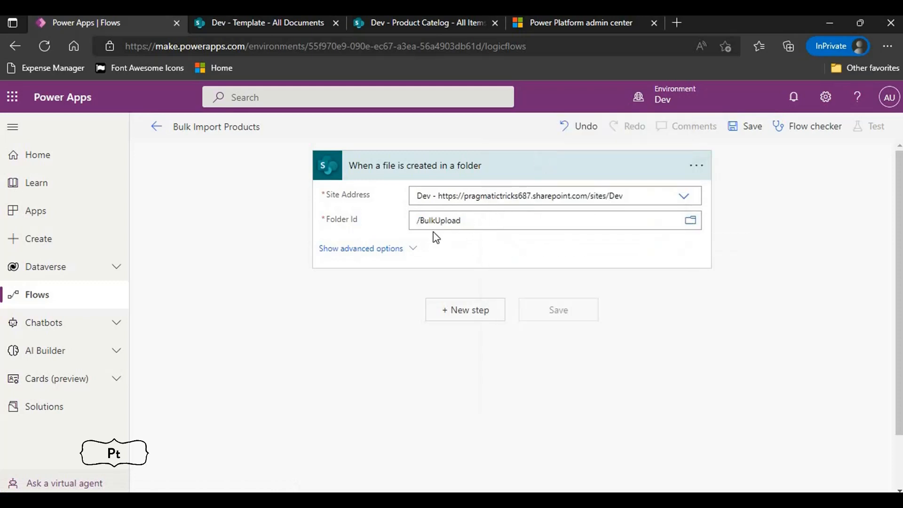
- Check the root of the BulkUpload library in SharePoint and the advanced options of the flow's trigger
click(278, 24)
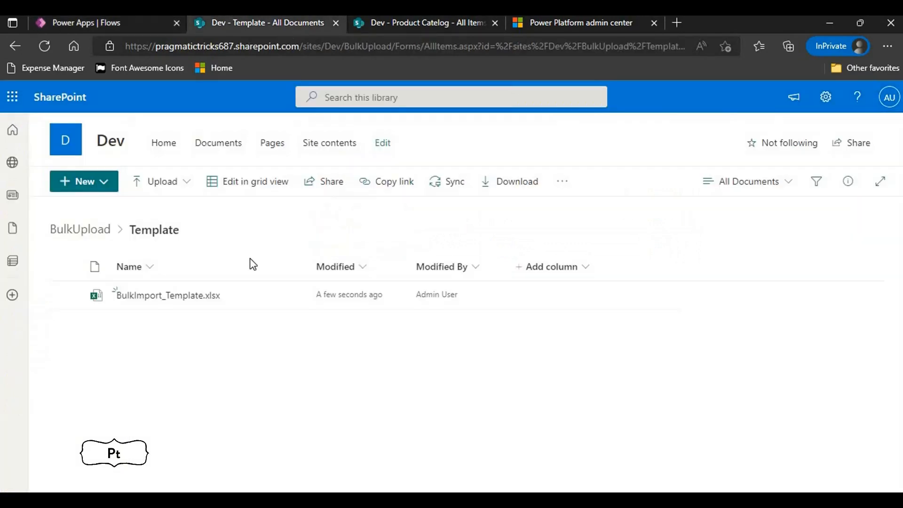
click(98, 236)
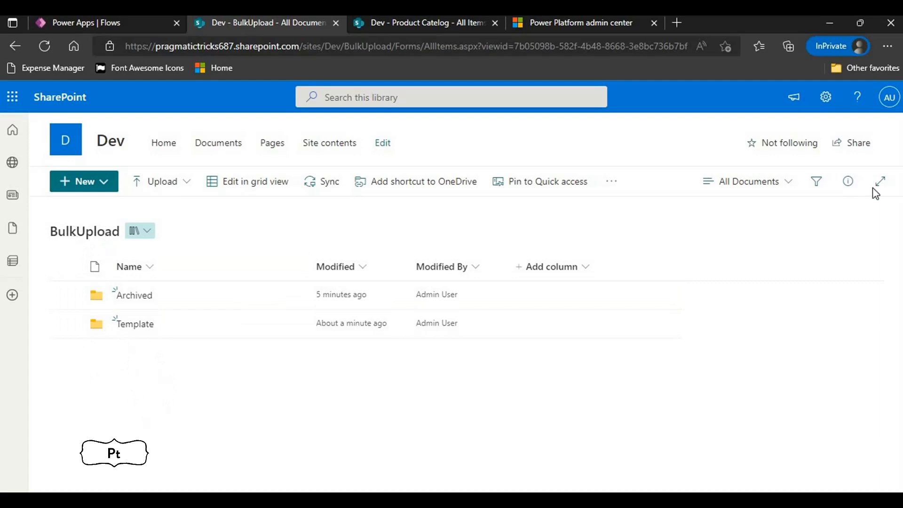
click(127, 31)
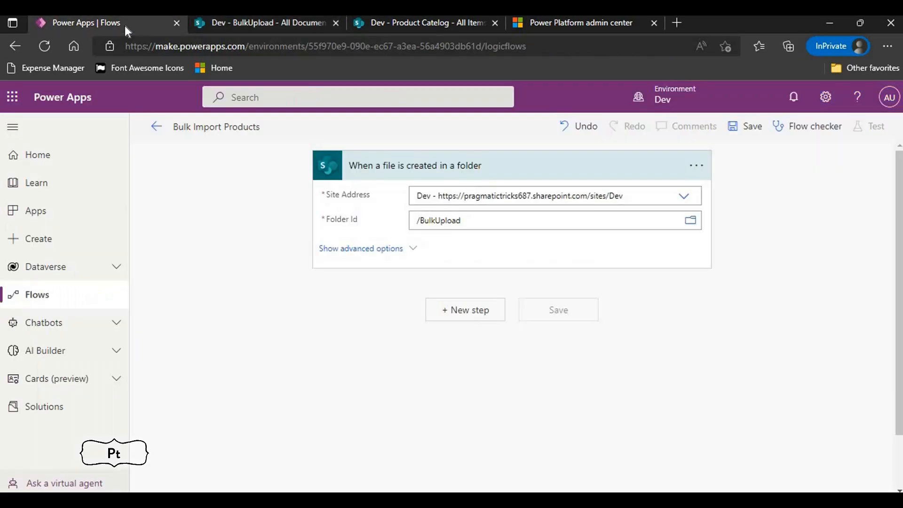
click(389, 254)
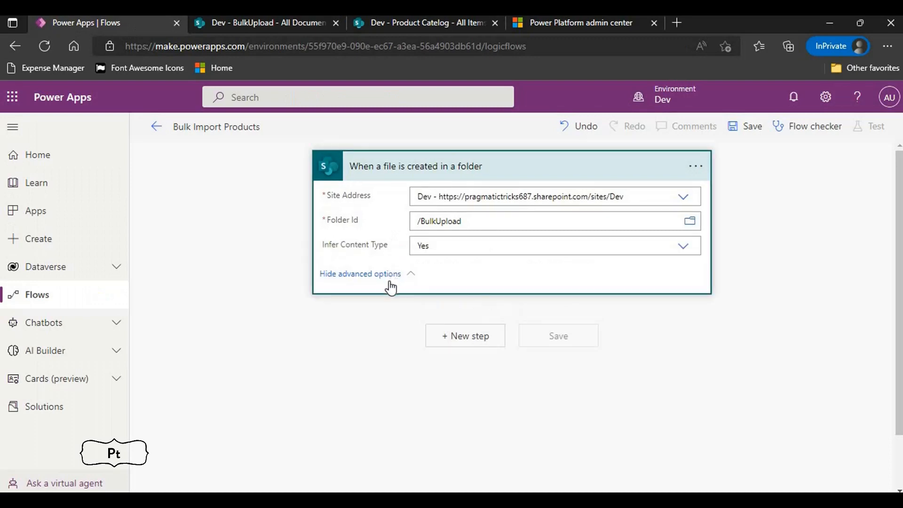
click(394, 277)
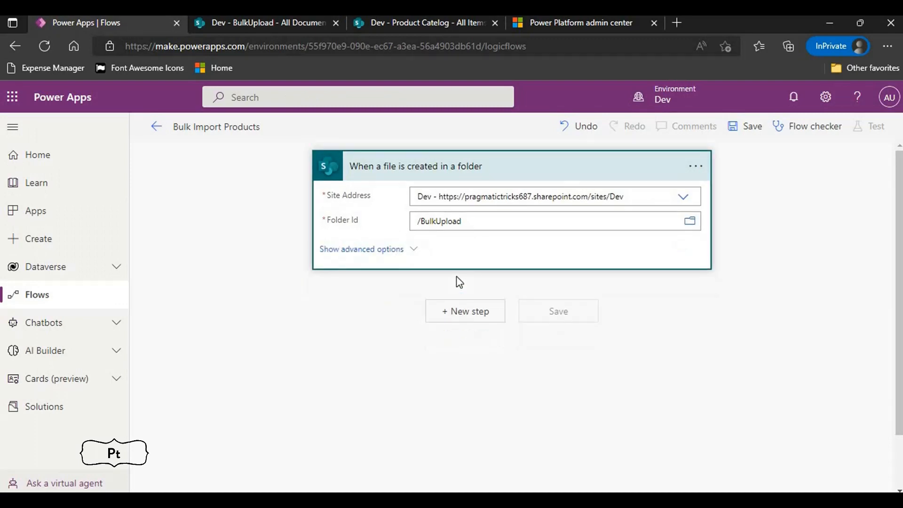
- Add the Excel Online (Business) action "List rows present in a table" after the flow's trigger
click(453, 313)
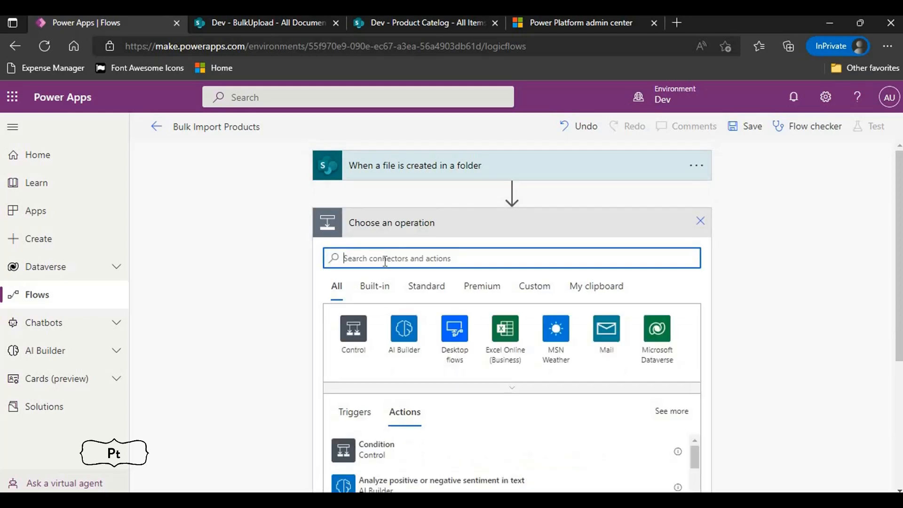
text(List )
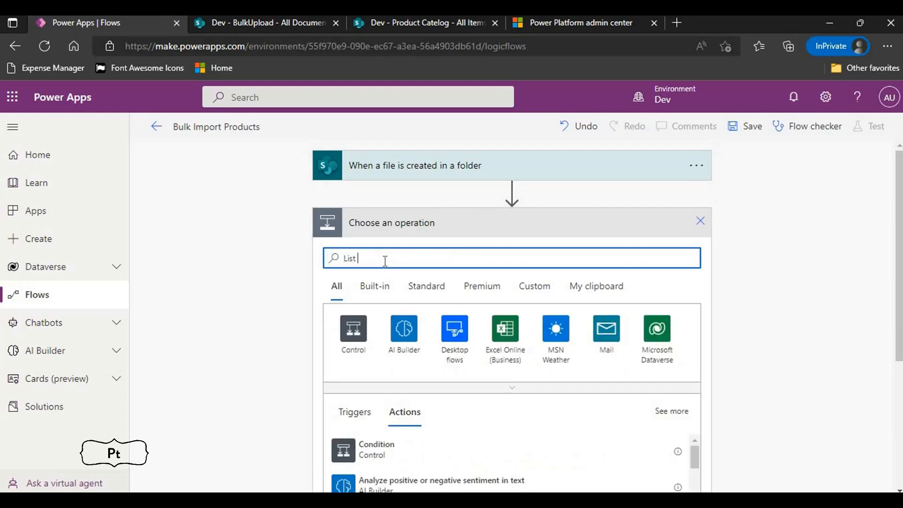
text(rows in table)
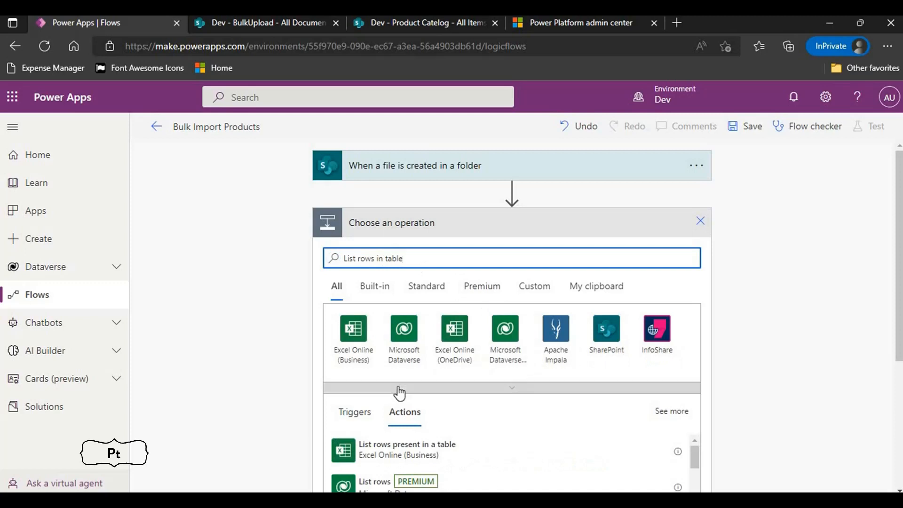
scroll(400, 395, down, 1)
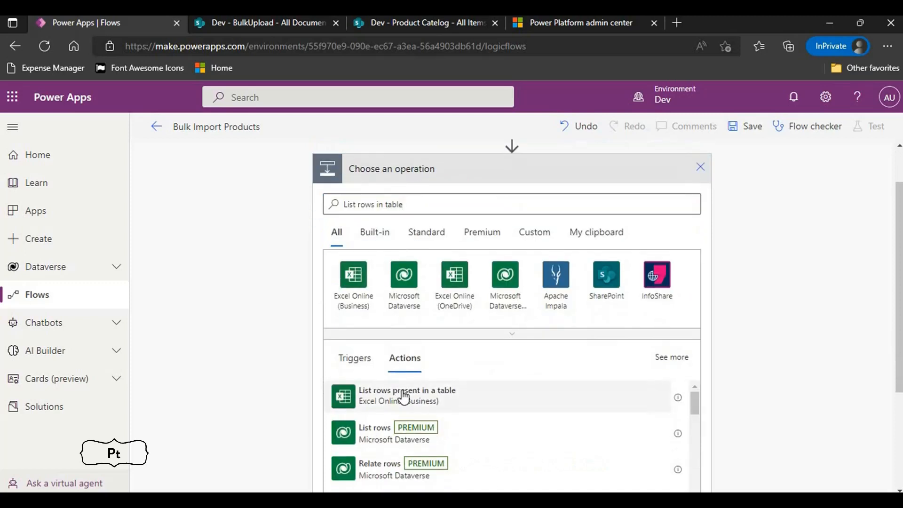
click(404, 396)
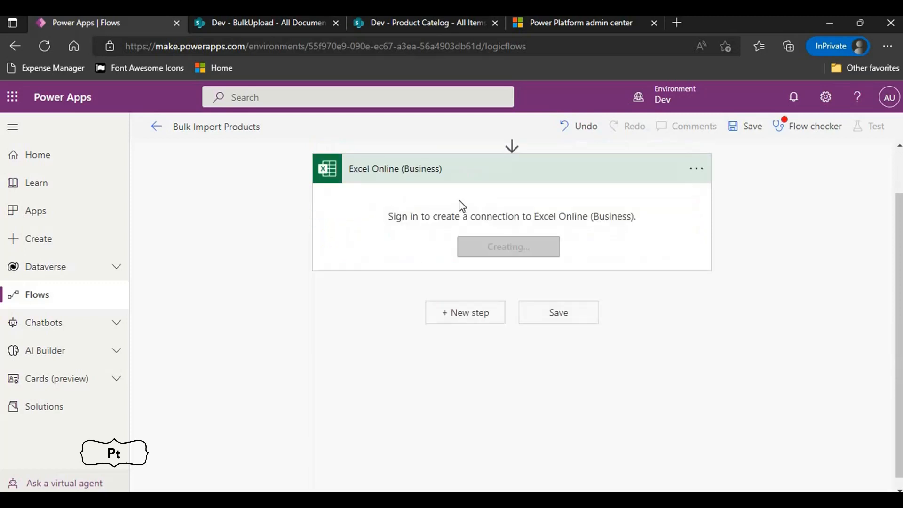
scroll(384, 207, up, 1)
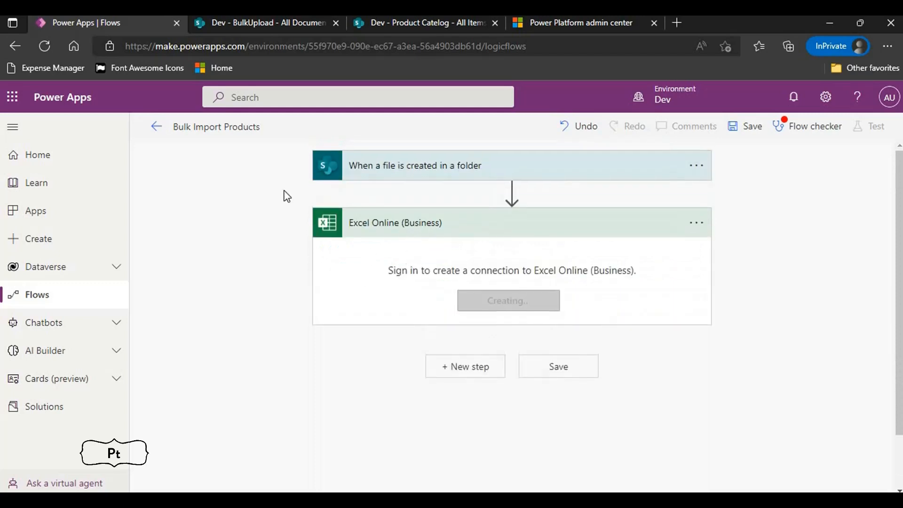
- In SharePoint, open BulkImport_Template.xlsx from the Template folder of the BulkUpload library
click(261, 21)
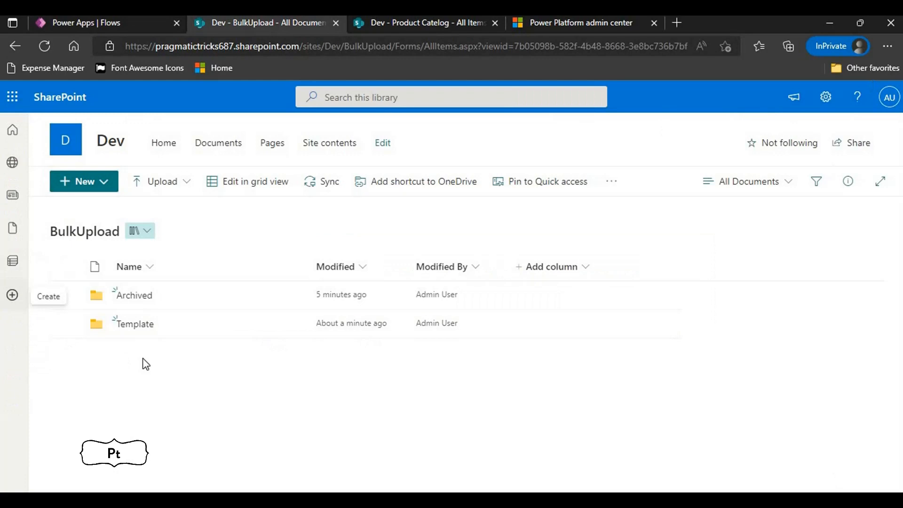
click(128, 324)
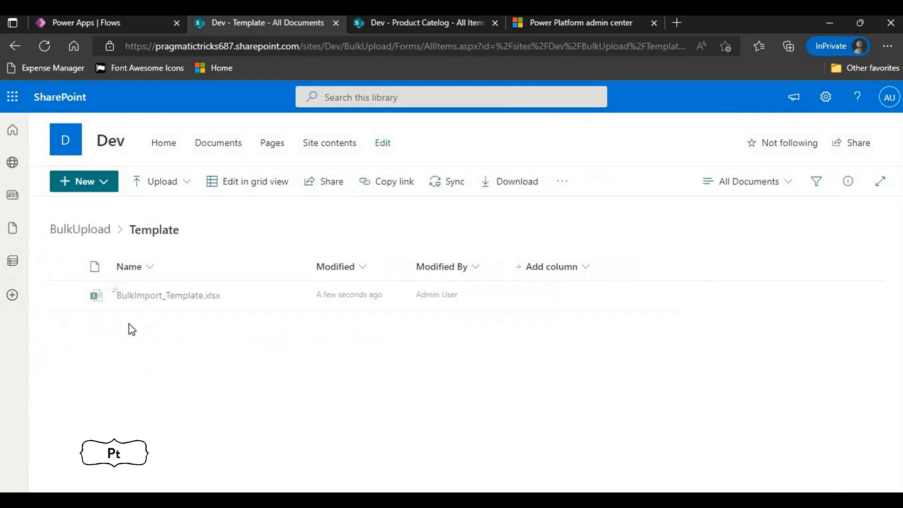
click(152, 298)
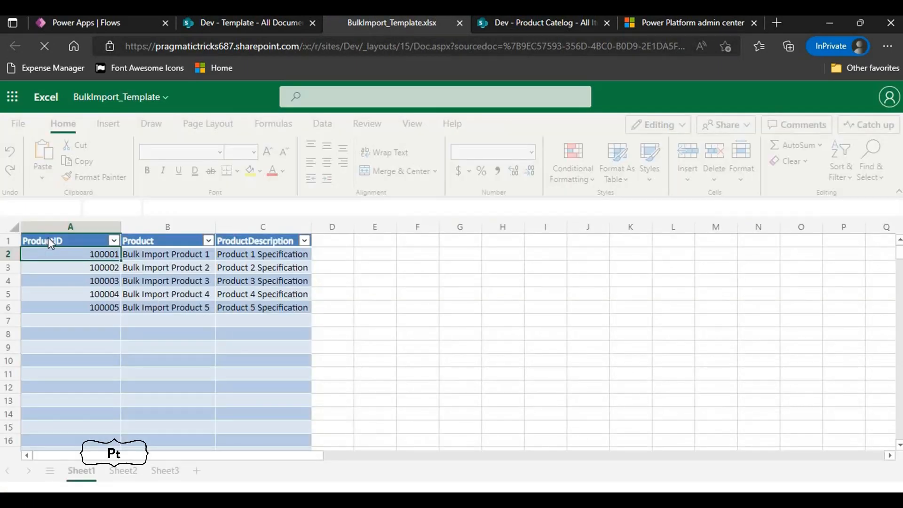
- Select the whole product table on Sheet1, from the header row through row 100 across all three columns
click(74, 246)
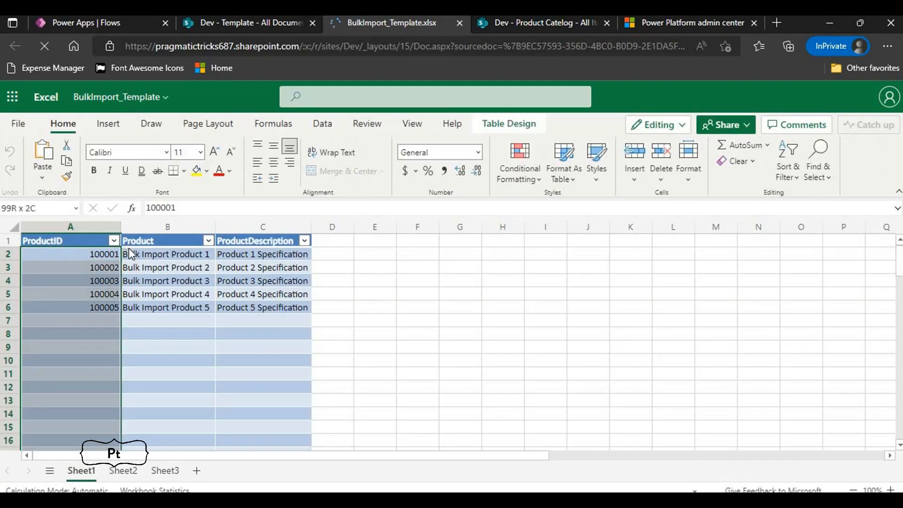
key(ctrl+a)
key(ctrl+Down)
key(ctrl+Down)
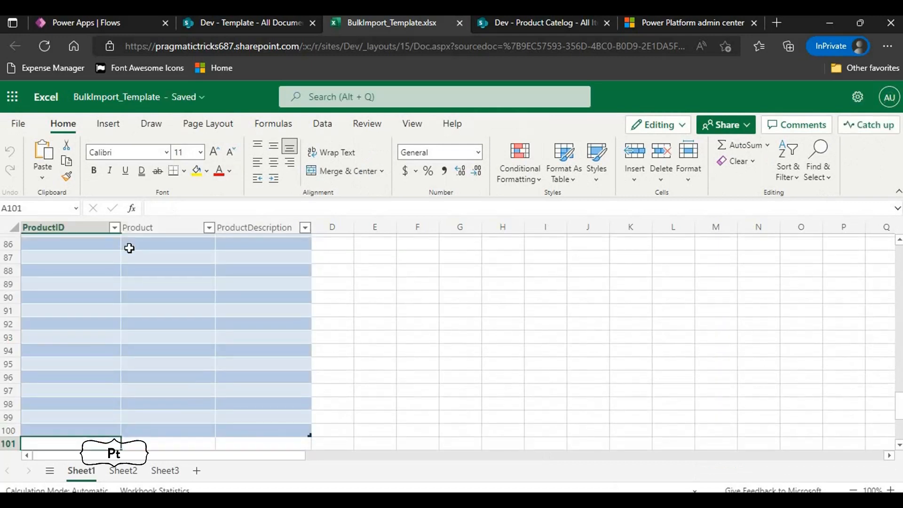
key(shift+Up)
key(shift+Up)
key(shift+Up)
key(shift+Up)
key(shift+Up)
key(shift+Up)
key(shift+Up)
key(shift+Up)
key(shift+Up)
key(shift+Up)
key(shift+Up)
key(shift+Up)
key(shift+Up)
key(shift+Up)
key(shift+Up)
key(shift+Up)
key(shift+Up)
key(shift+Up)
key(shift+Up)
key(shift+Up)
key(shift+Up)
key(shift+Up)
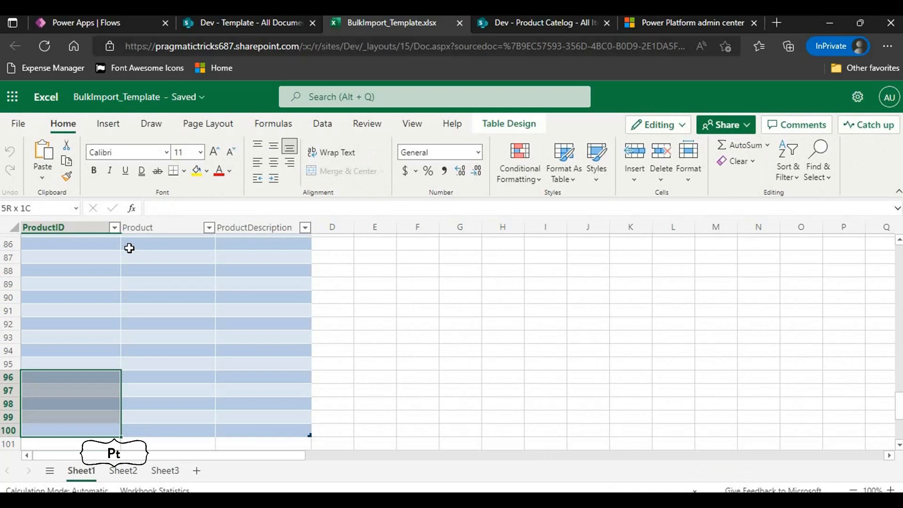
key(shift+Up)
key(shift+Up)
key(shift+Up)
key(shift+Up)
key(shift+Up)
key(shift+Up)
key(shift+Up)
key(shift+Up)
key(shift+Up)
key(shift+Up)
key(shift+Up)
key(shift+Up)
key(shift+Up)
key(shift+Up)
key(shift+Up)
key(shift+Up)
key(shift+Up)
key(shift+Up)
key(shift+Up)
key(shift+Up)
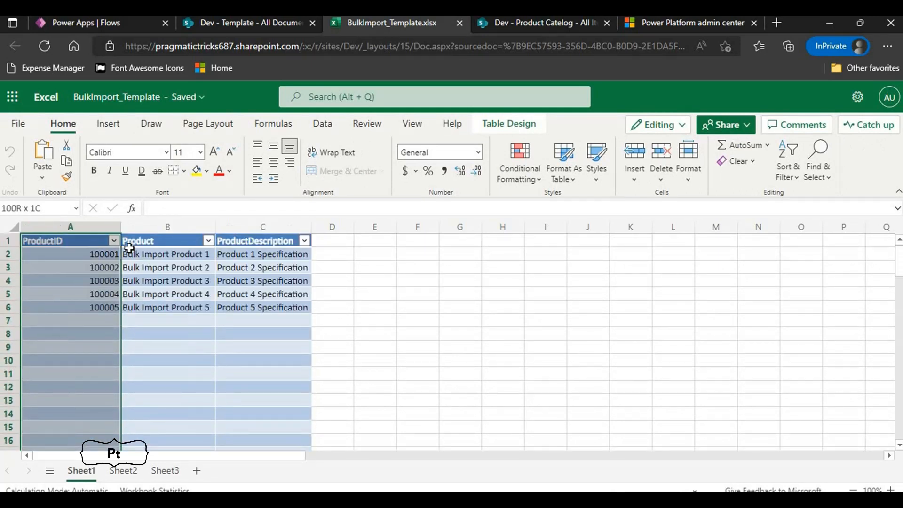
key(shift+Right)
key(shift+Right)
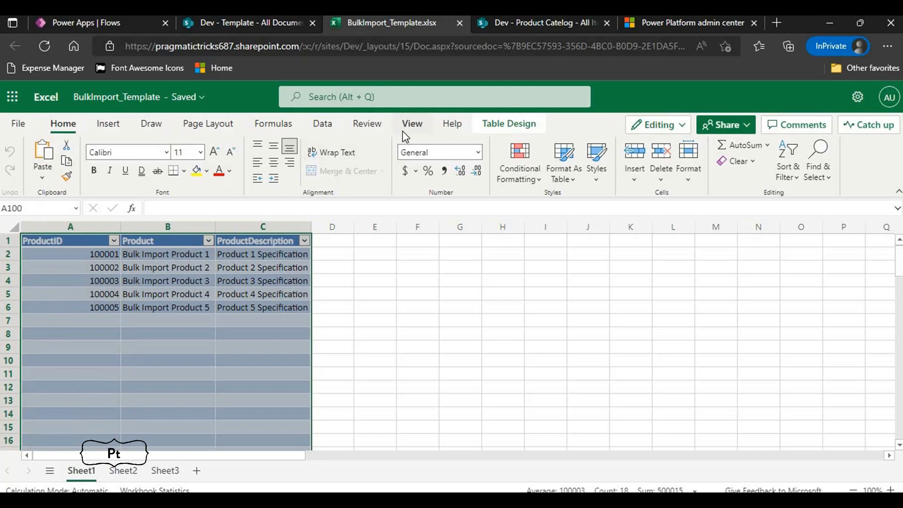
click(404, 132)
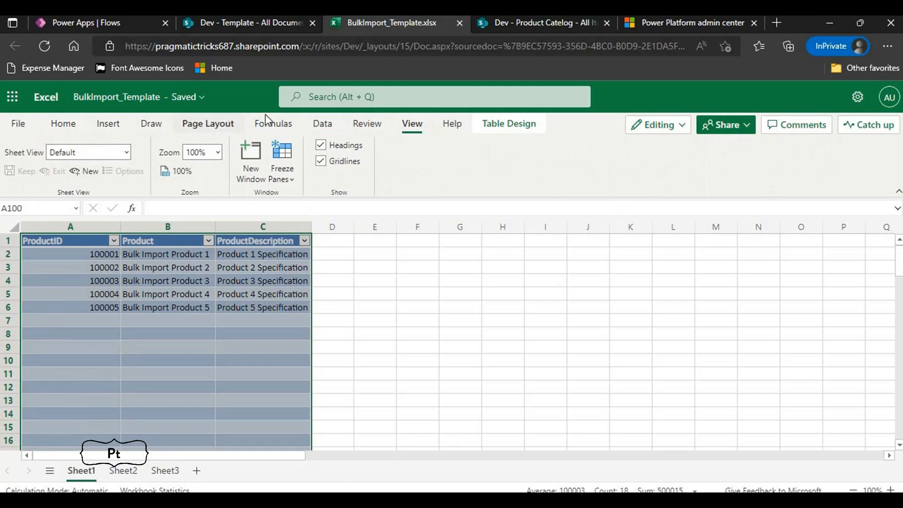
click(320, 124)
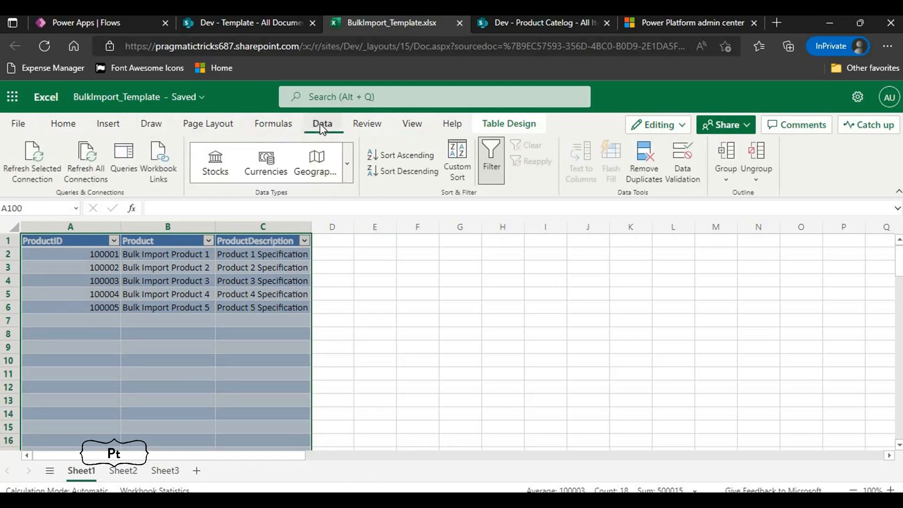
click(366, 125)
click(403, 125)
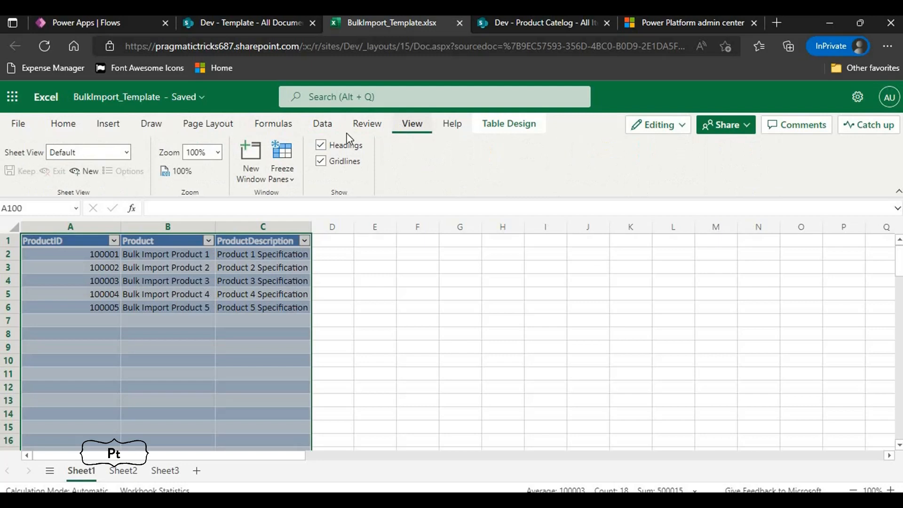
click(18, 122)
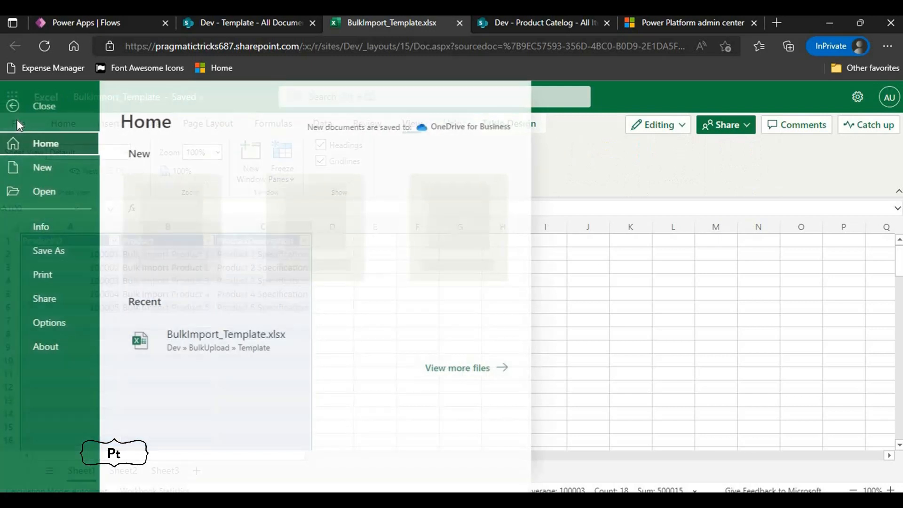
click(15, 106)
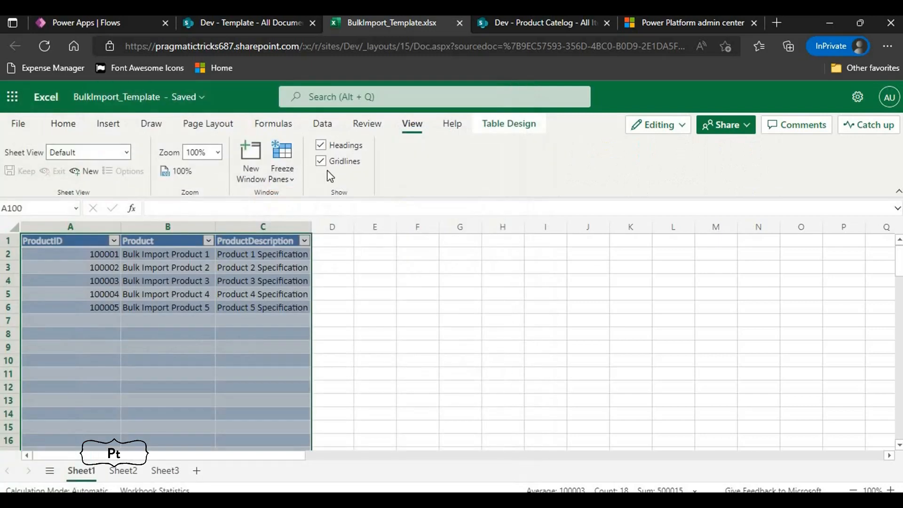
click(128, 153)
click(128, 153)
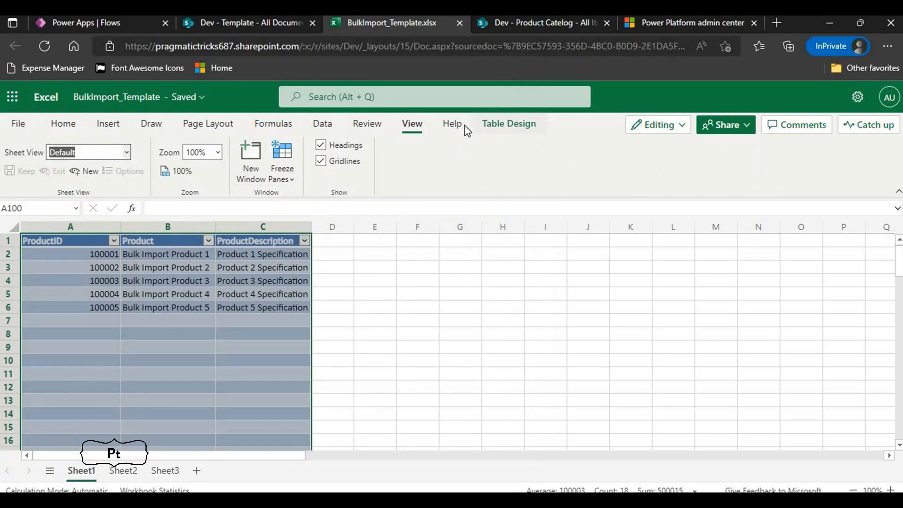
- Rename the Excel table holding the product rows as Products
click(492, 125)
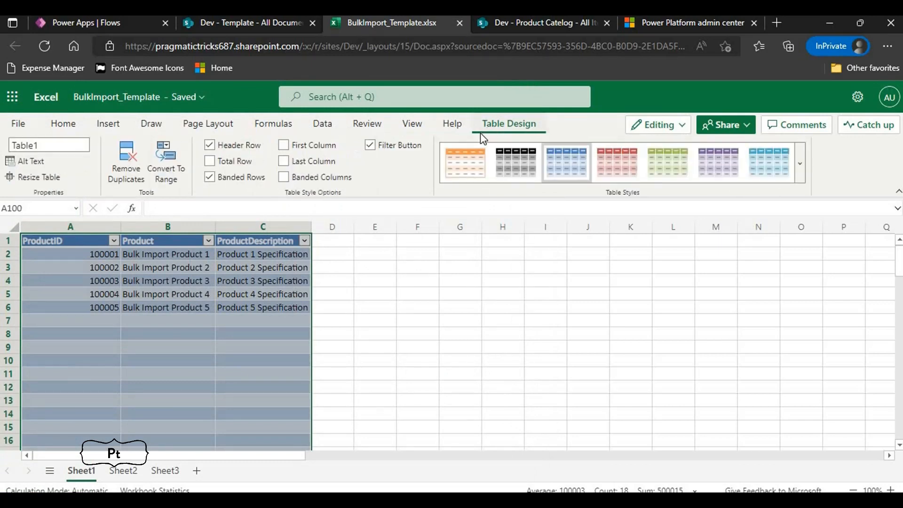
click(60, 142)
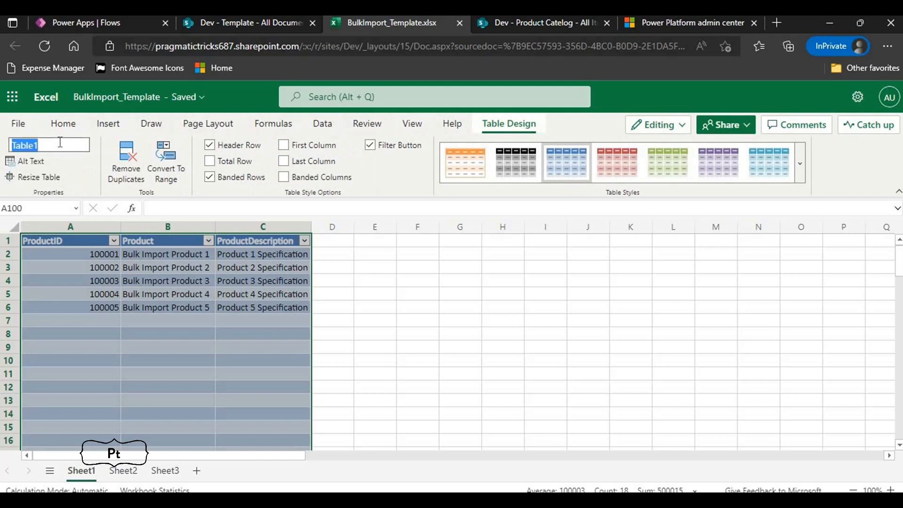
text(B)
text(roducts)
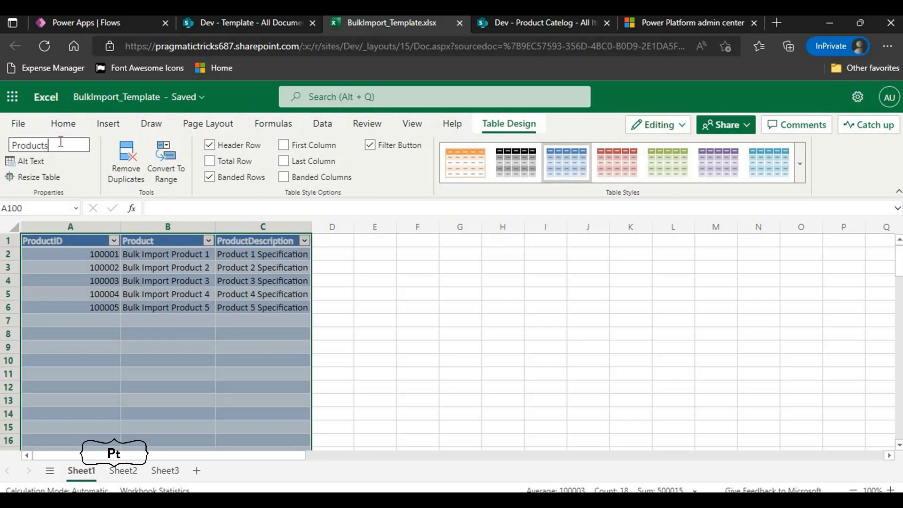
double_click(60, 141)
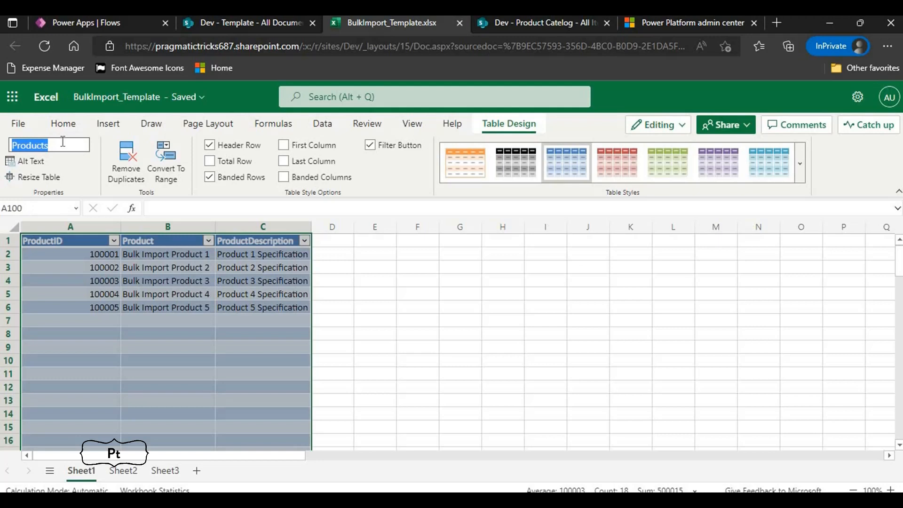
click(166, 305)
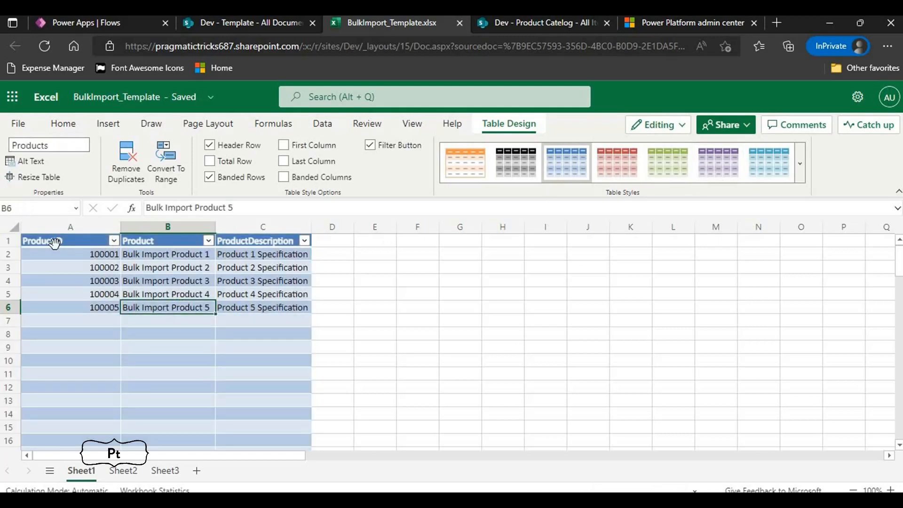
- Close the BulkImport_Template.xlsx workbook and return to the Bulk Import Products flow in Power Apps
click(54, 241)
click(197, 257)
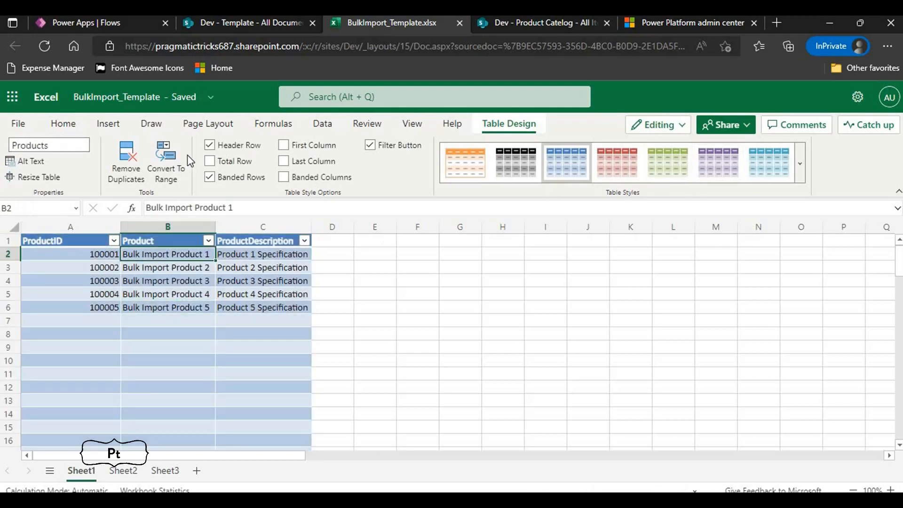
click(461, 23)
click(93, 22)
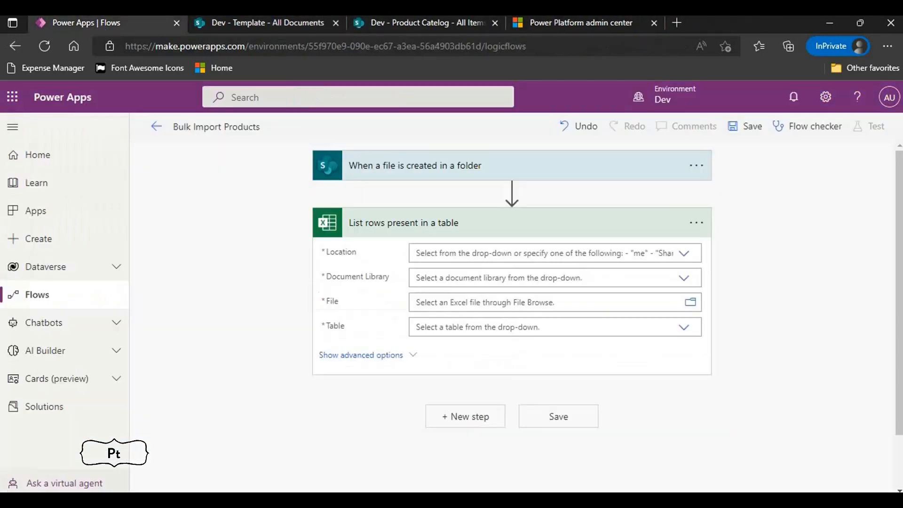
- Set the List rows action's location to SharePoint Site - Dev and its document library to BulkUpload
click(683, 254)
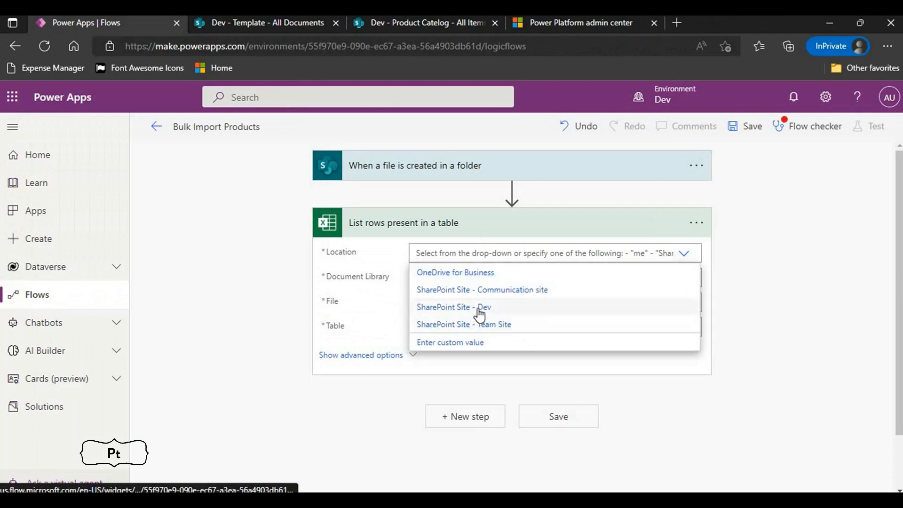
click(479, 308)
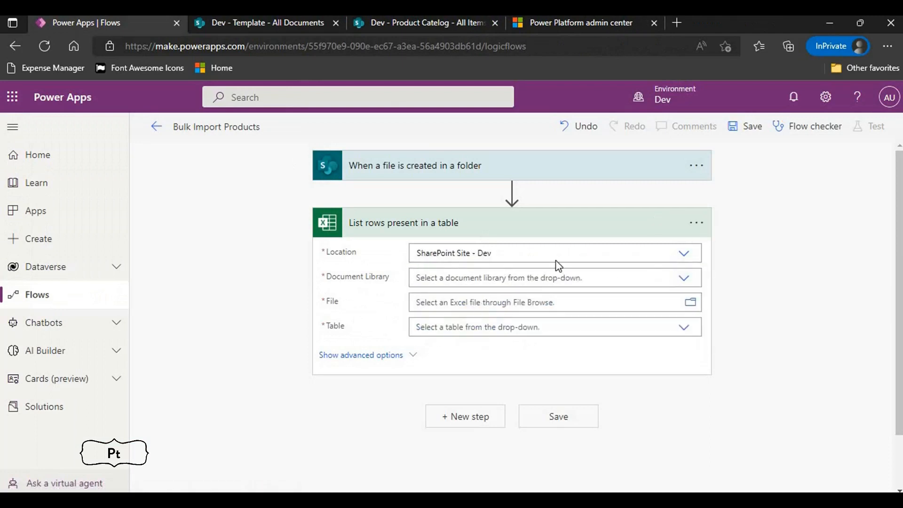
click(684, 282)
click(435, 297)
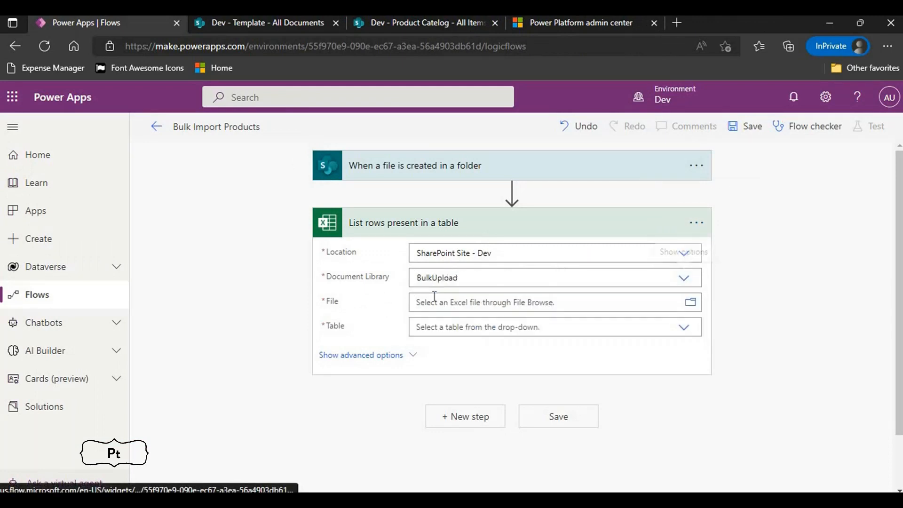
- Set the List rows action's file to the trigger's dynamic content x-ms-file-name-encoded
click(690, 303)
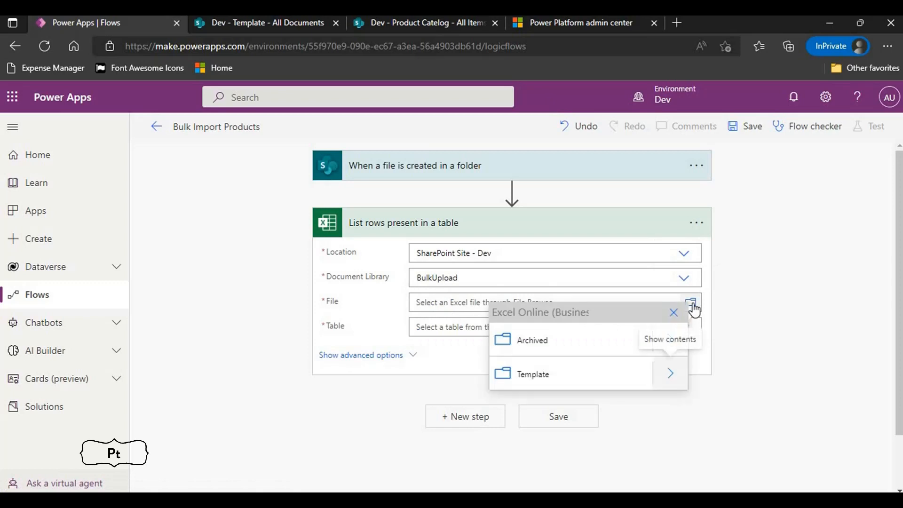
click(473, 307)
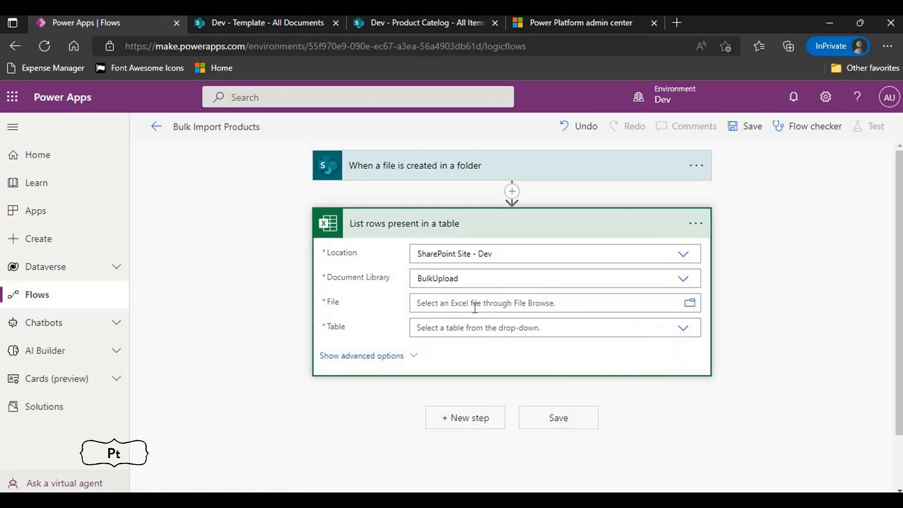
click(475, 305)
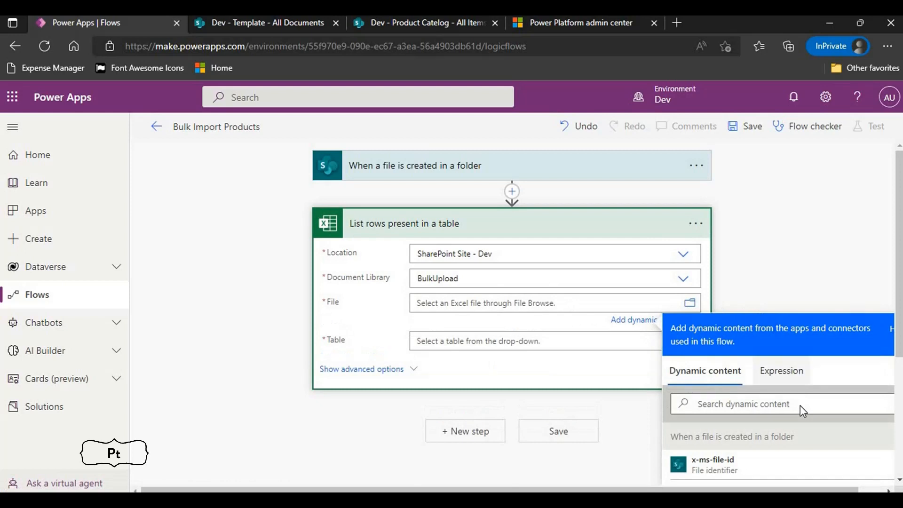
scroll(781, 404, down, 4)
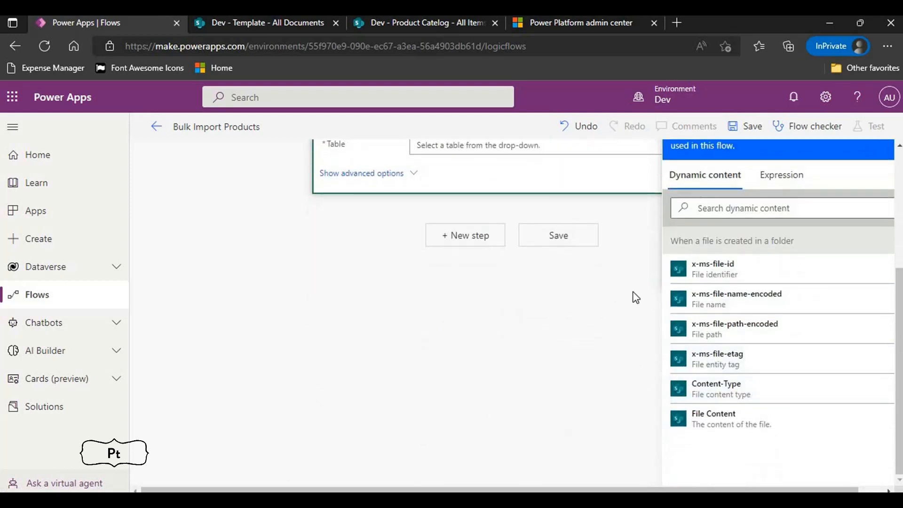
click(772, 309)
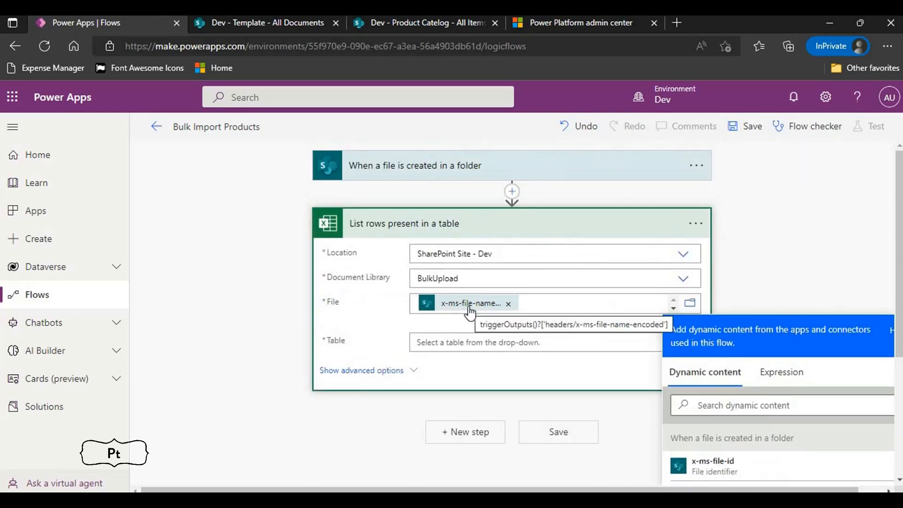
- Enter Products as a custom value for the table of the List rows action
click(457, 340)
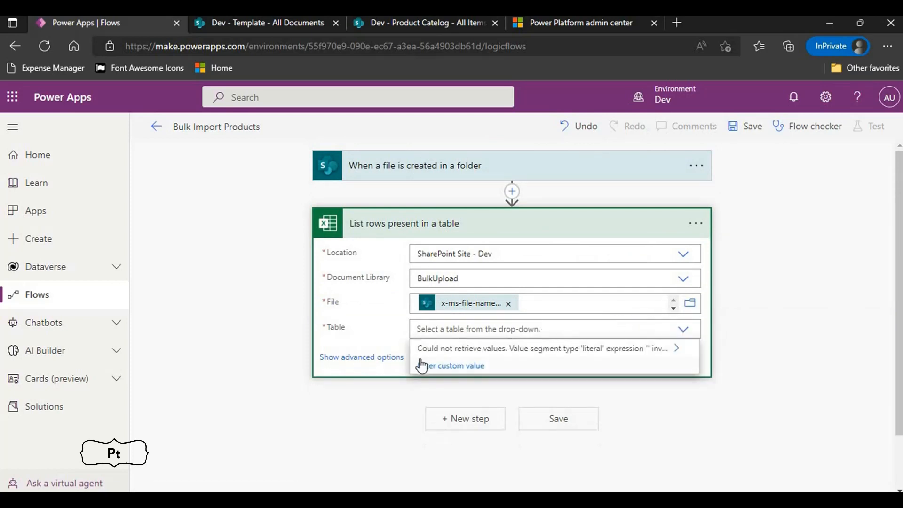
click(458, 366)
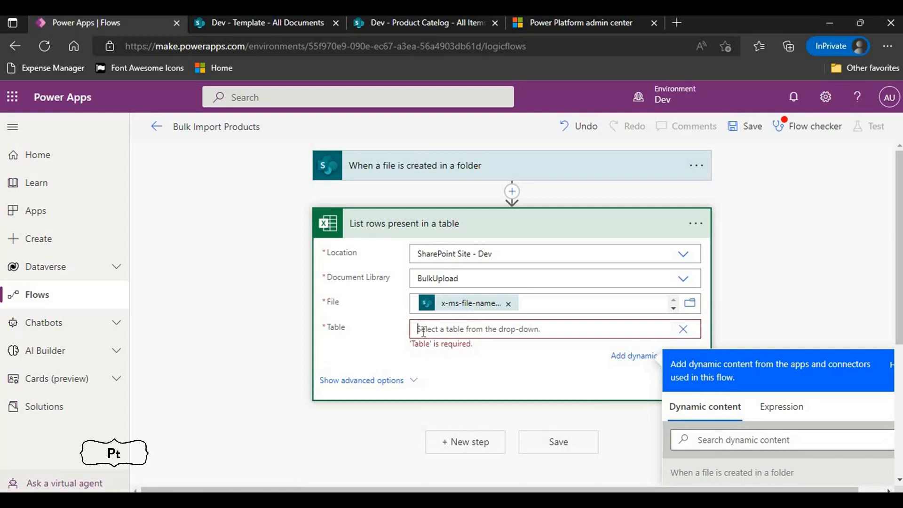
text(Products)
click(447, 393)
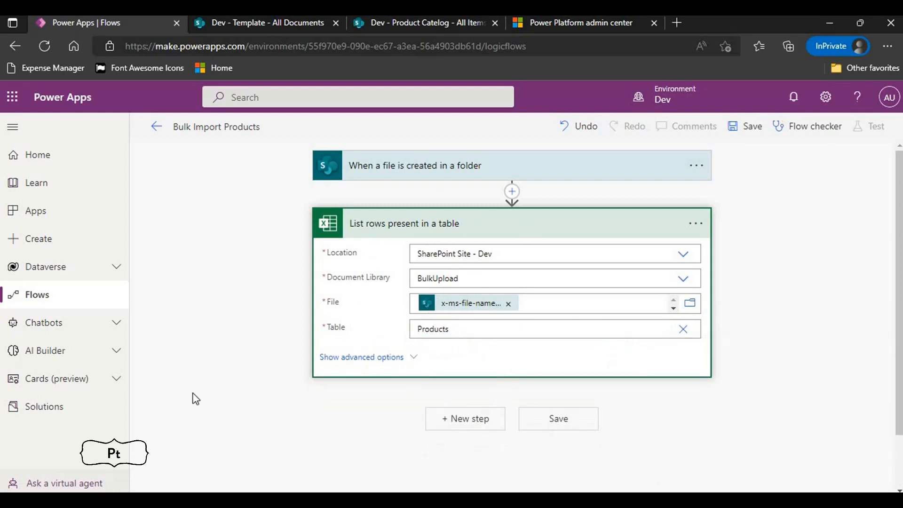
- Add an Apply to each control after the List rows present in a table action
click(481, 422)
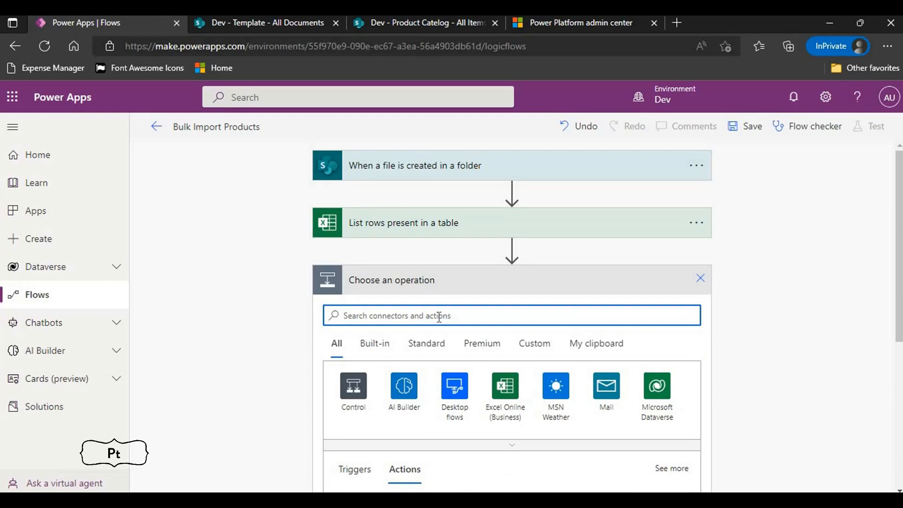
text(Apply)
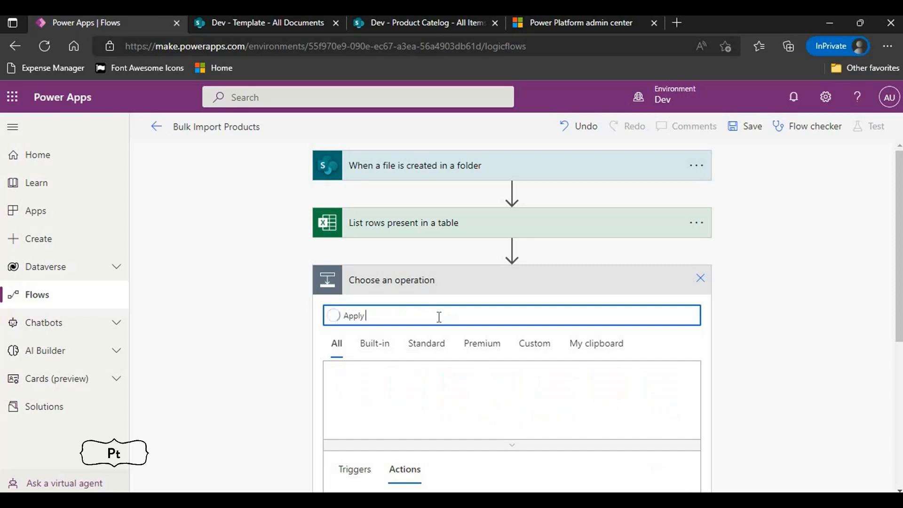
text( to each)
scroll(393, 406, down, 3)
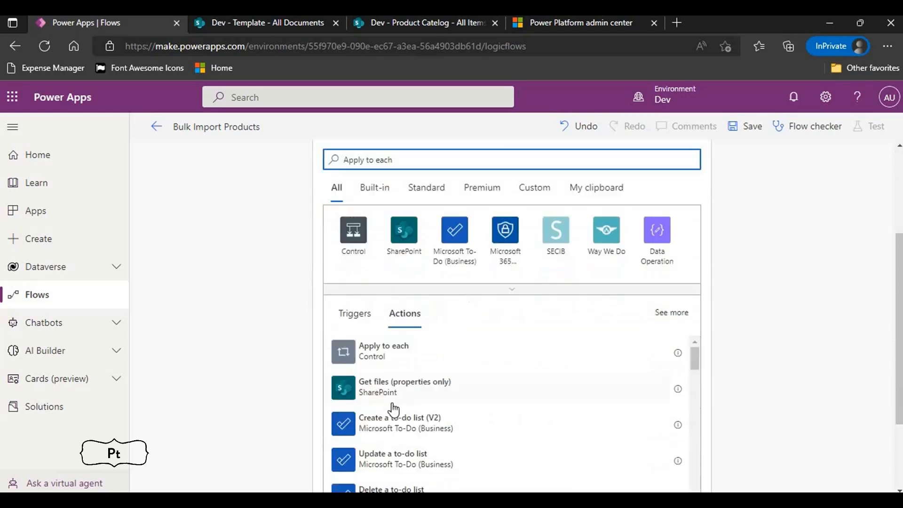
click(366, 344)
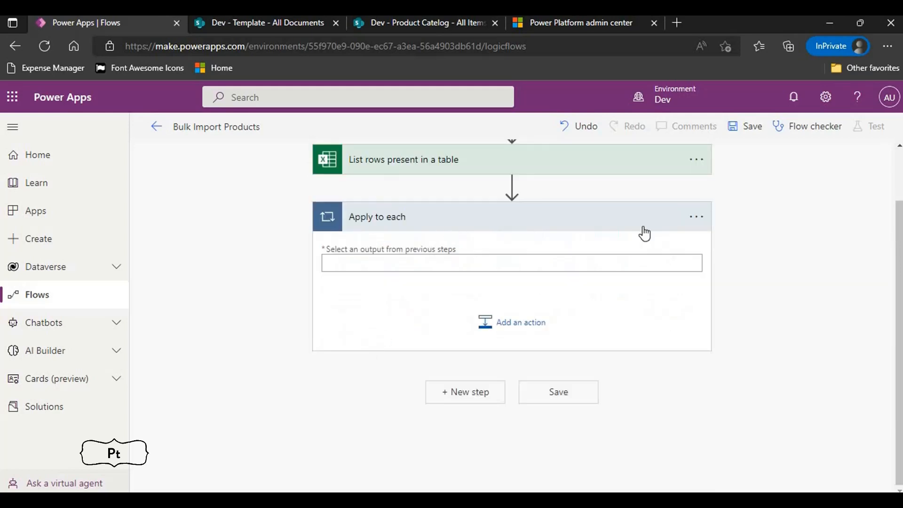
- Rename the Apply to each loop as Loop Records in Excel
click(704, 227)
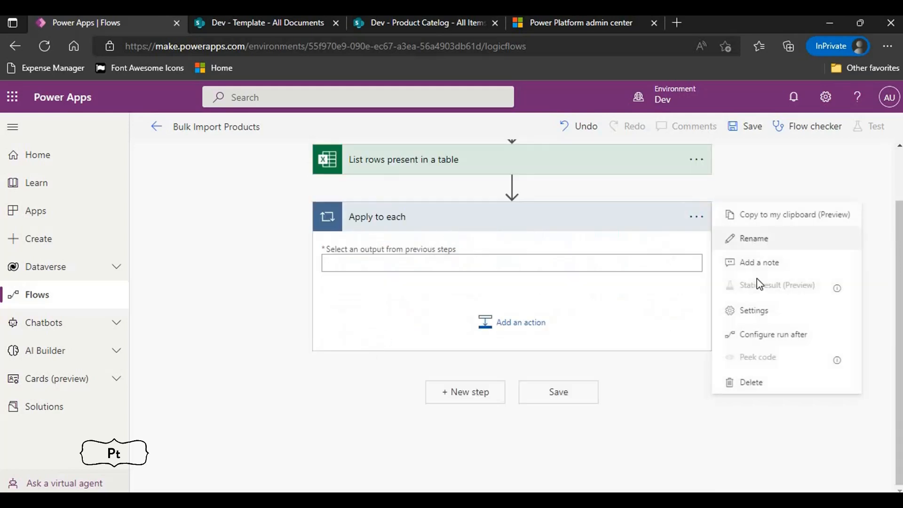
click(750, 239)
text(Loop Records i)
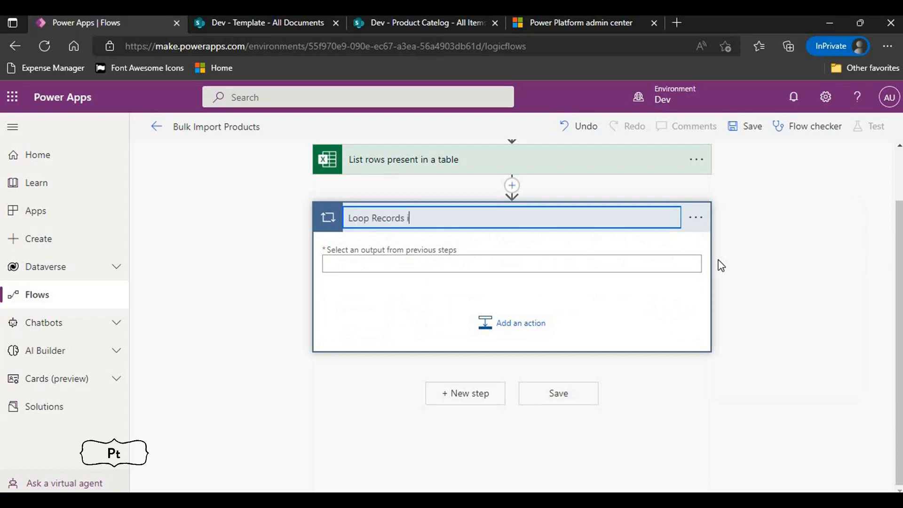
text(n Excel)
- Set the loop's input to only the value output of the List rows present in a table action
click(604, 263)
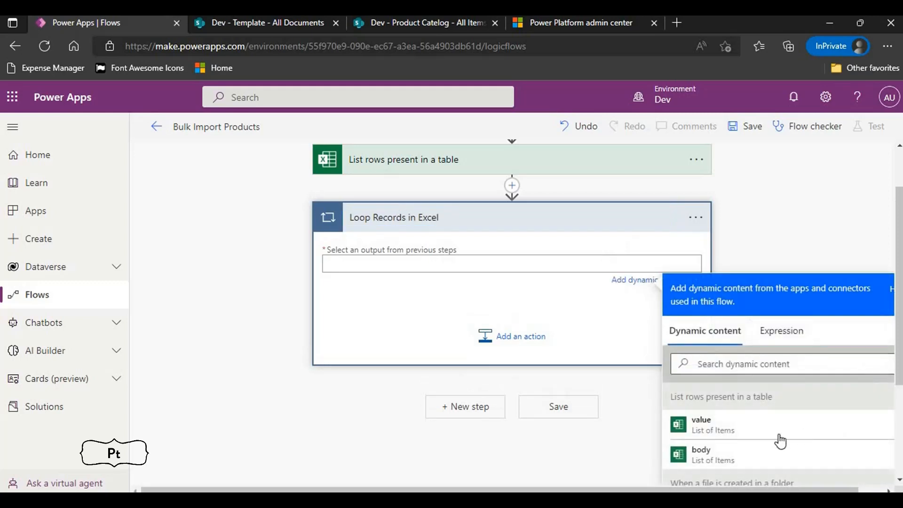
click(735, 435)
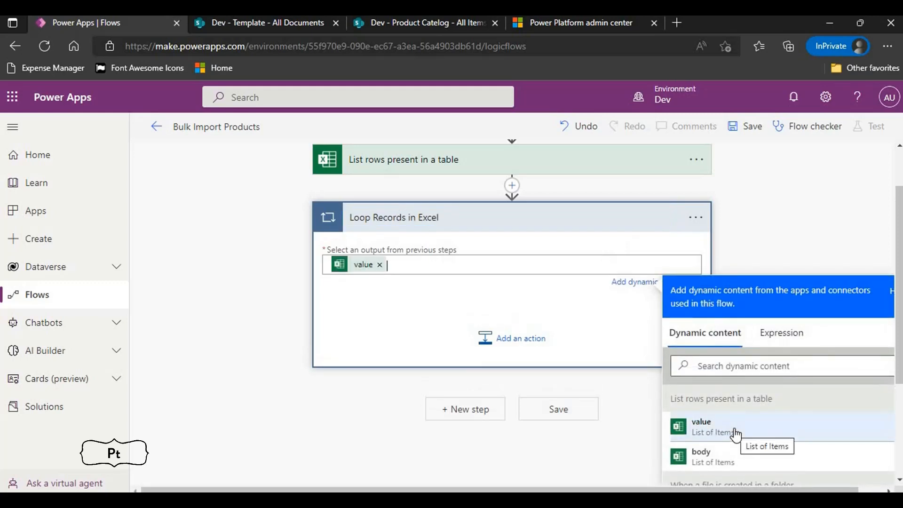
click(742, 459)
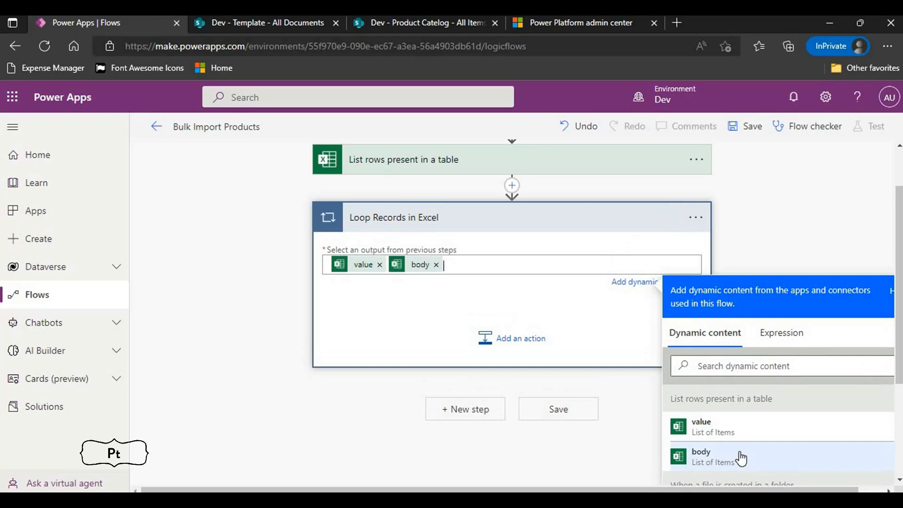
click(436, 265)
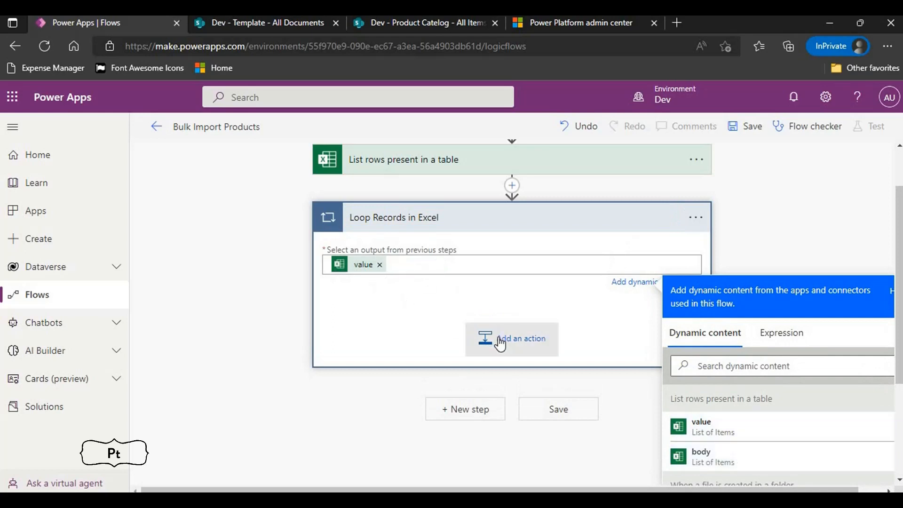
- Add a SharePoint Create item action inside the Loop Records in Excel loop
click(491, 338)
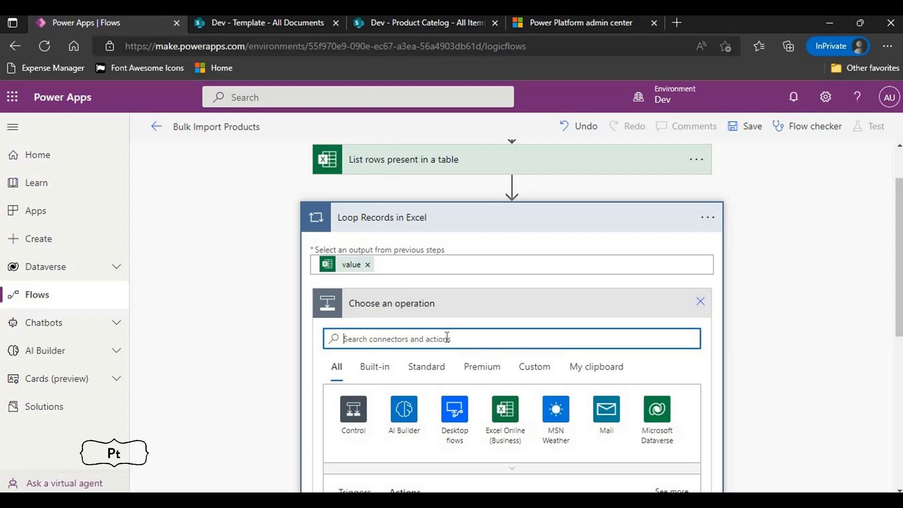
text(Create an item)
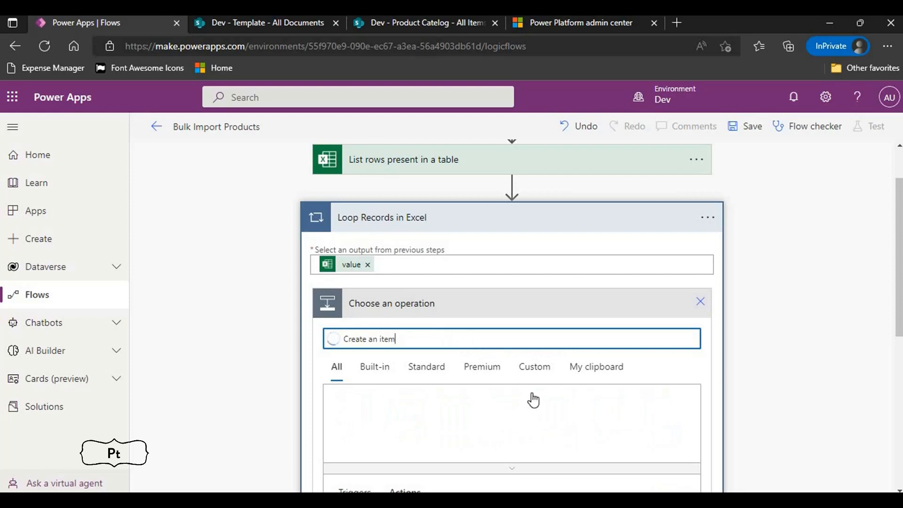
scroll(531, 397, down, 3)
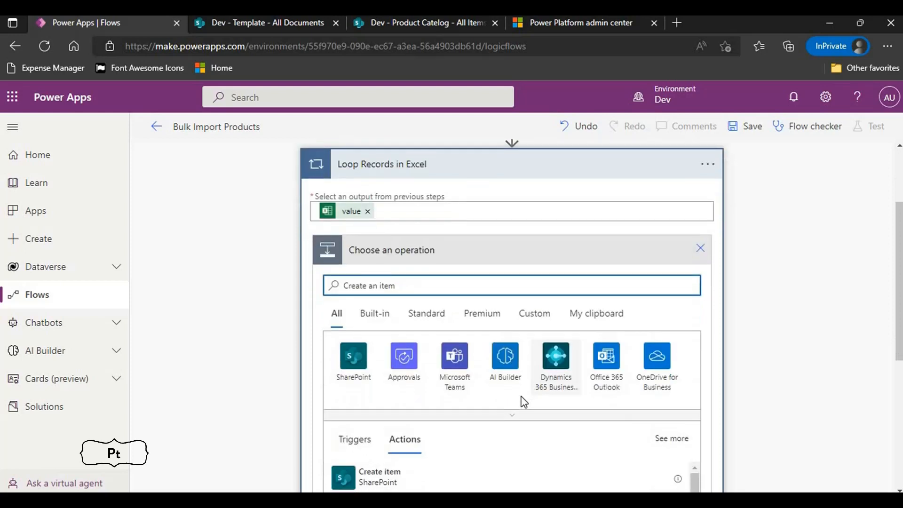
click(417, 386)
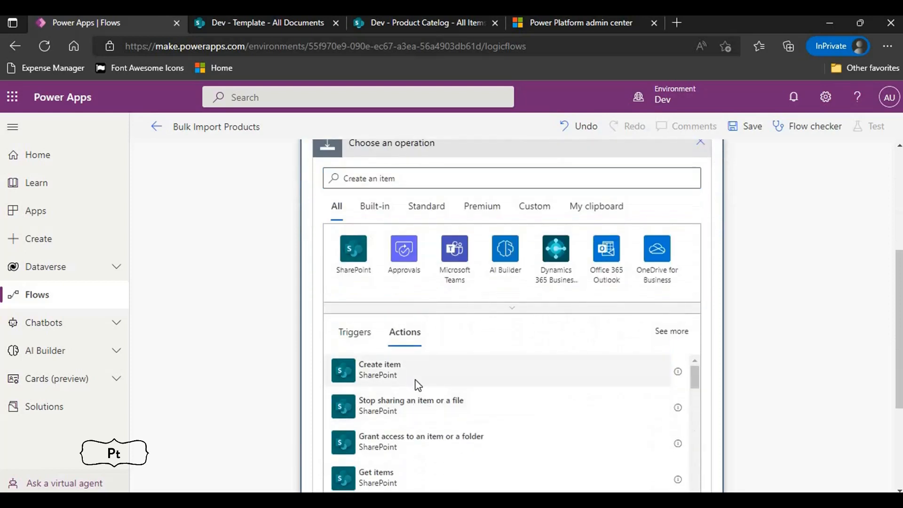
- Rename the Create item action as Create Product
scroll(705, 393, up, 3)
click(697, 367)
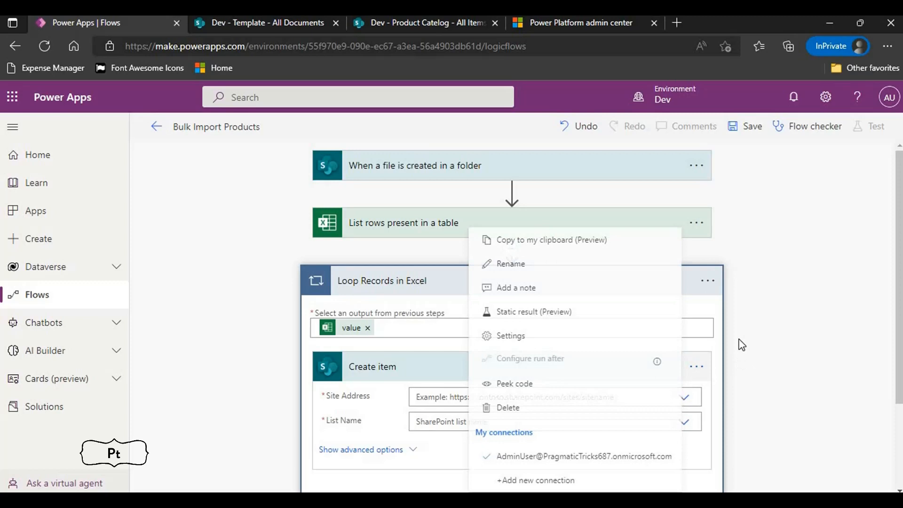
click(536, 268)
text(C)
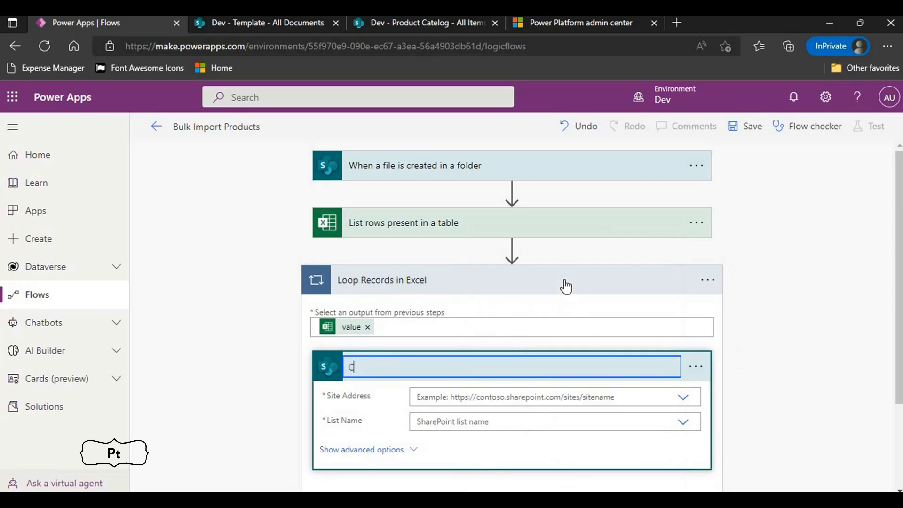
text(reate Product)
- Set Create Product's site address to the Dev site and its list to Product Catelog, and show its advanced options
click(680, 398)
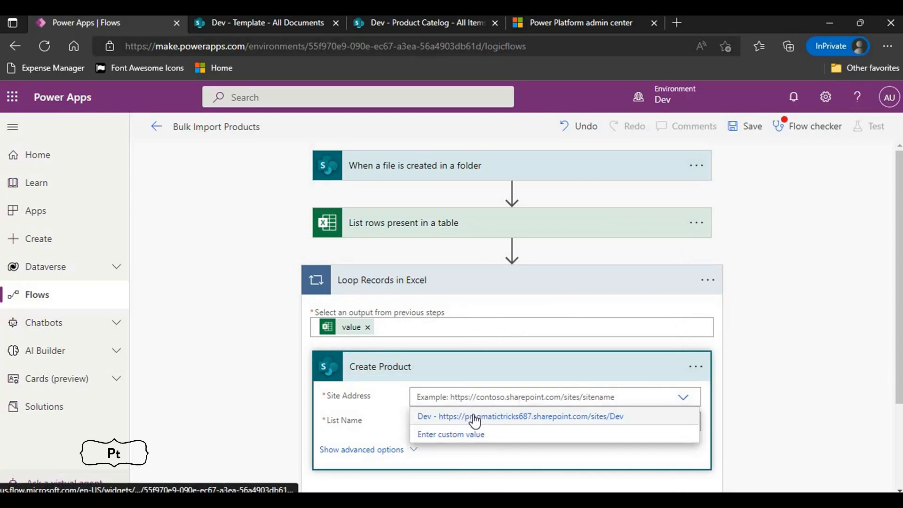
click(545, 416)
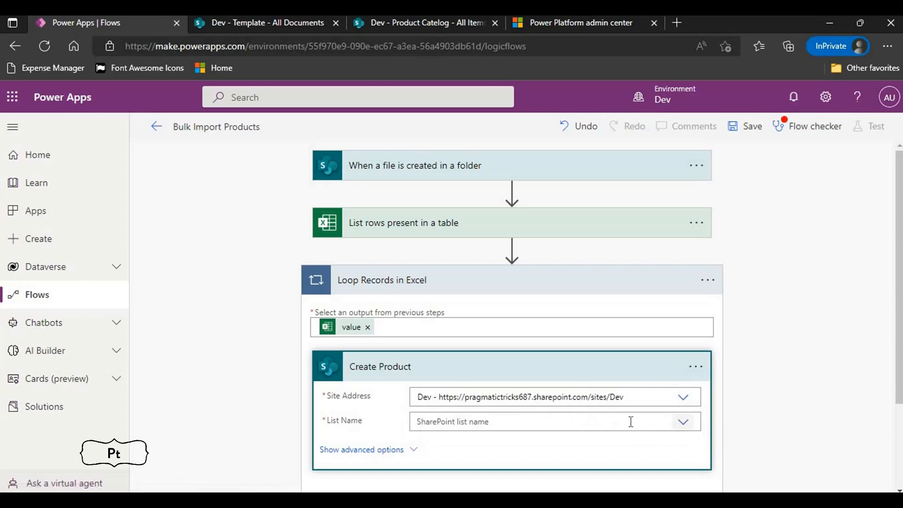
click(631, 422)
click(455, 445)
scroll(400, 375, down, 3)
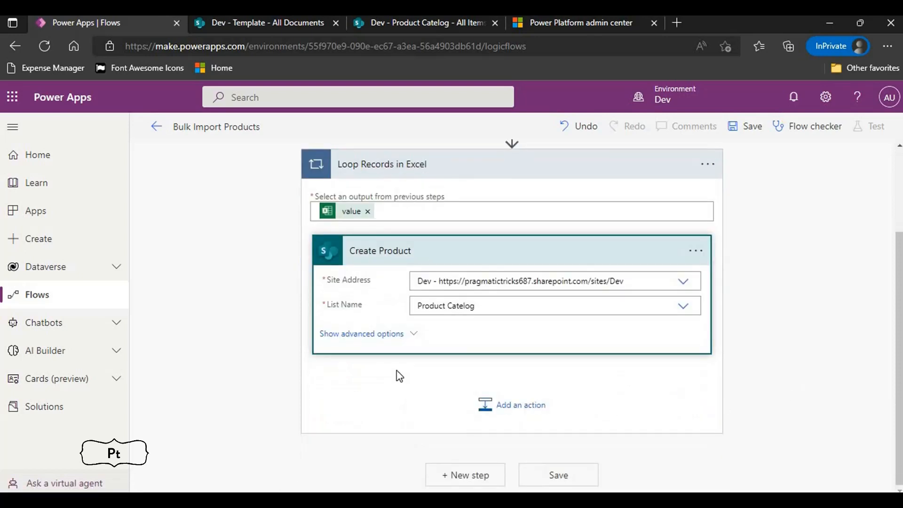
click(392, 336)
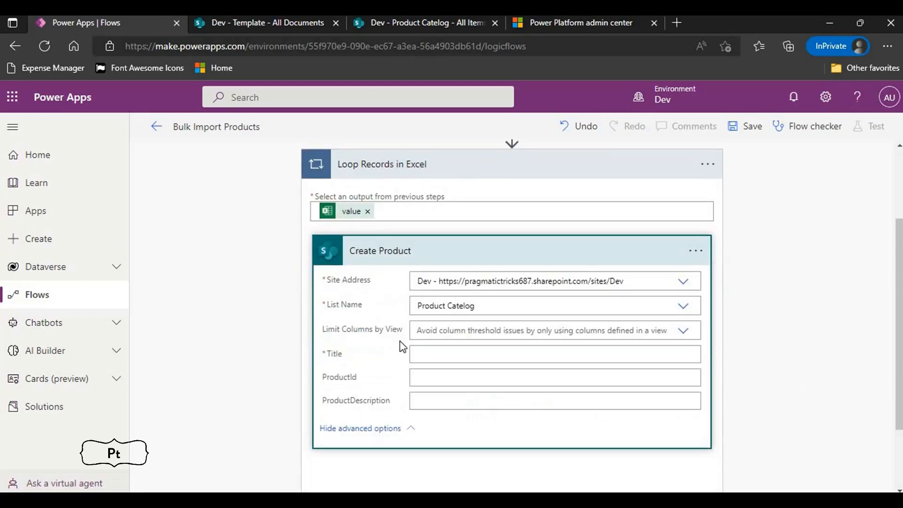
- Look through the dynamic content available for Create Product's Title field
click(436, 353)
scroll(803, 424, down, 3)
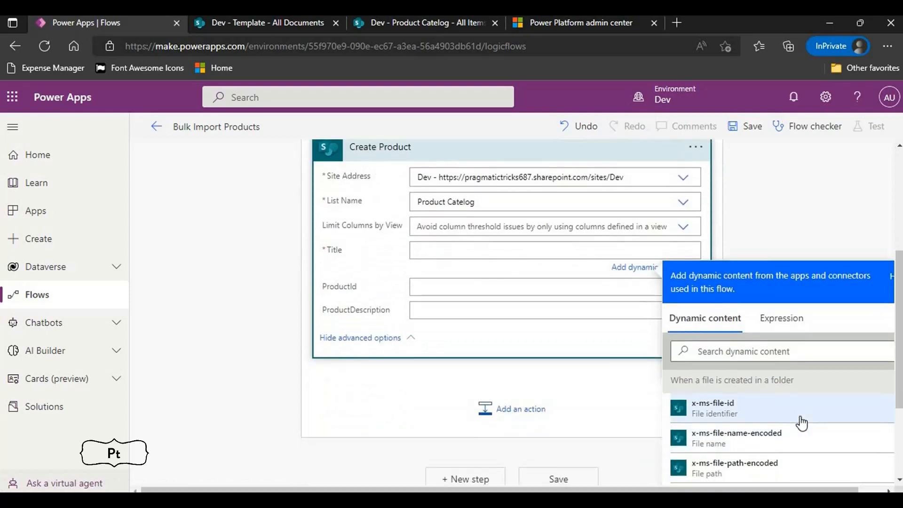
scroll(865, 454, down, 5)
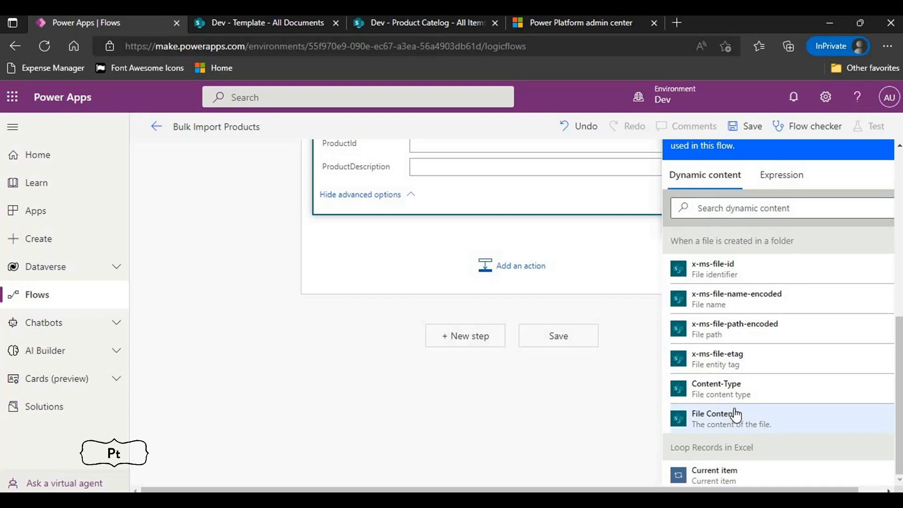
scroll(658, 328, up, 3)
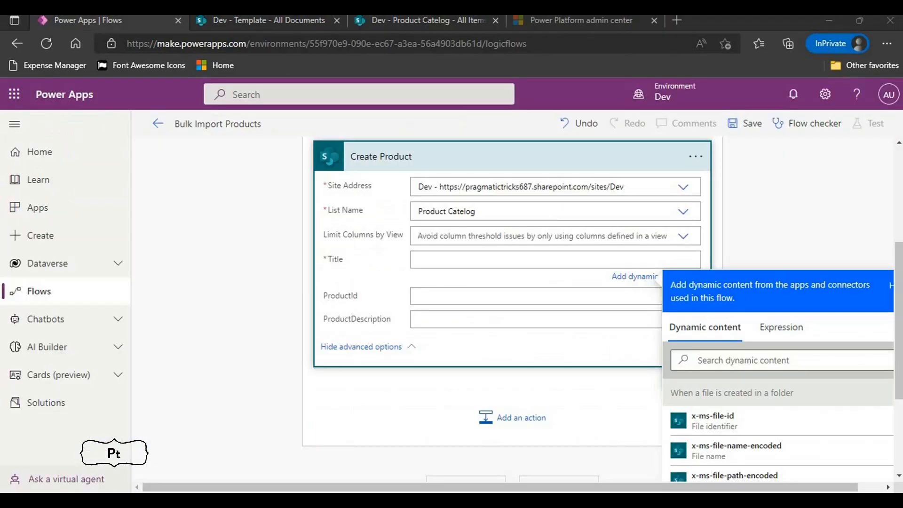
scroll(424, 301, up, 1)
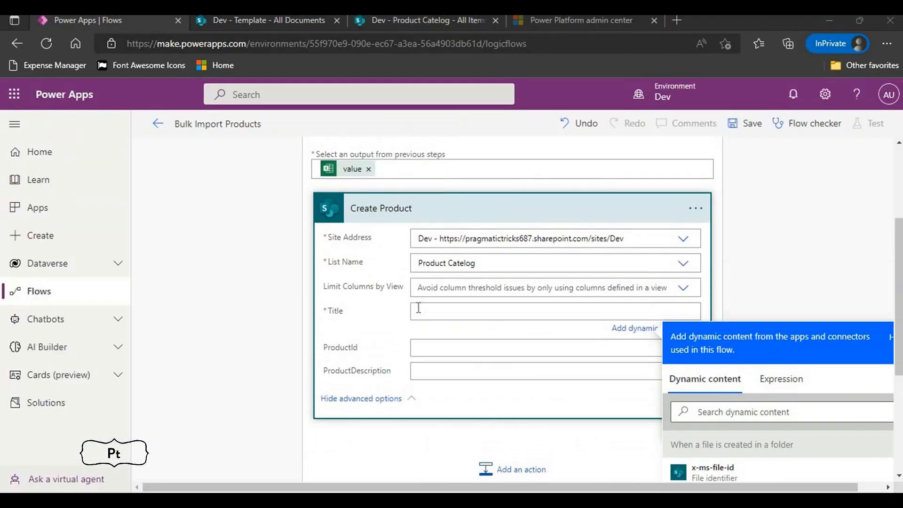
scroll(417, 273, up, 2)
scroll(442, 313, down, 1)
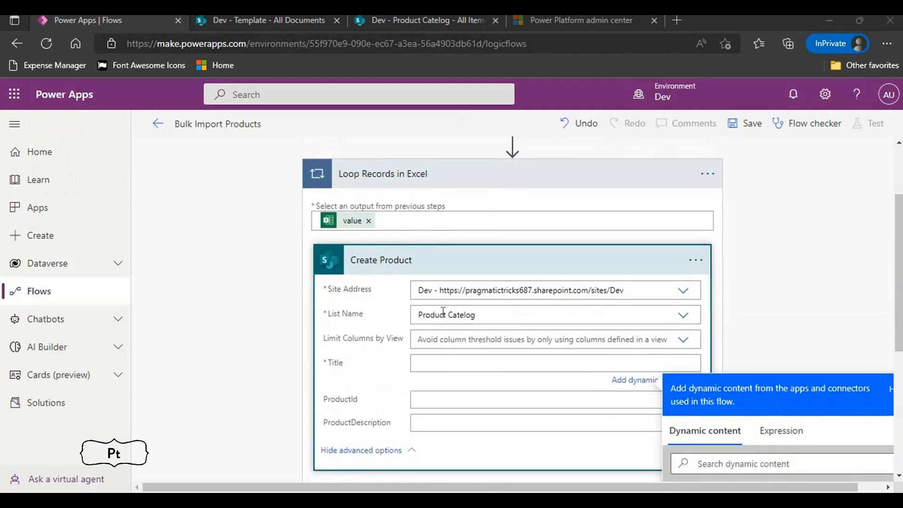
- Start an expression for Create Product's Title that reads items('Loop_Records_in_Excel')?[''], leaving the column name empty
click(428, 366)
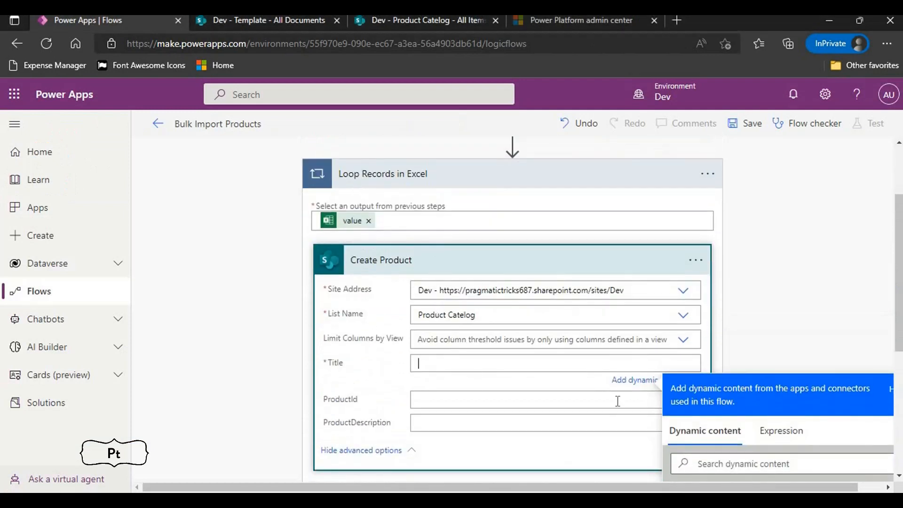
click(775, 443)
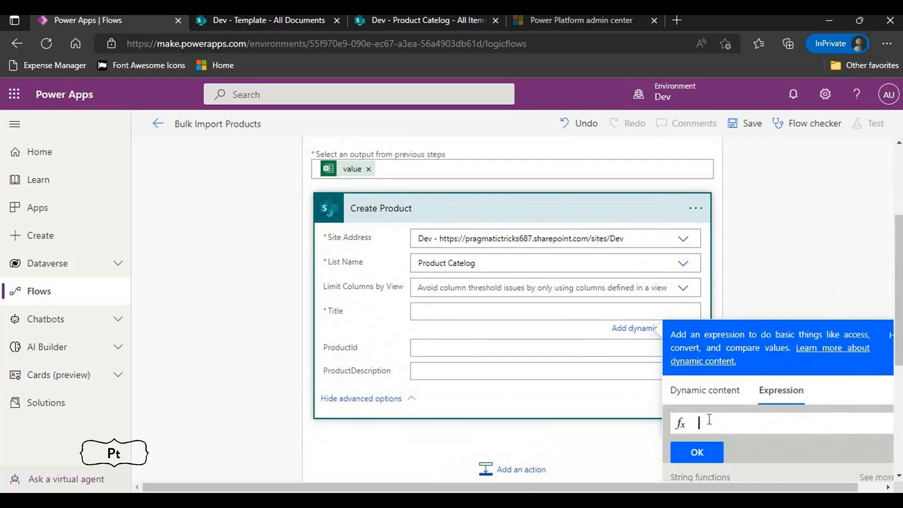
text(ite)
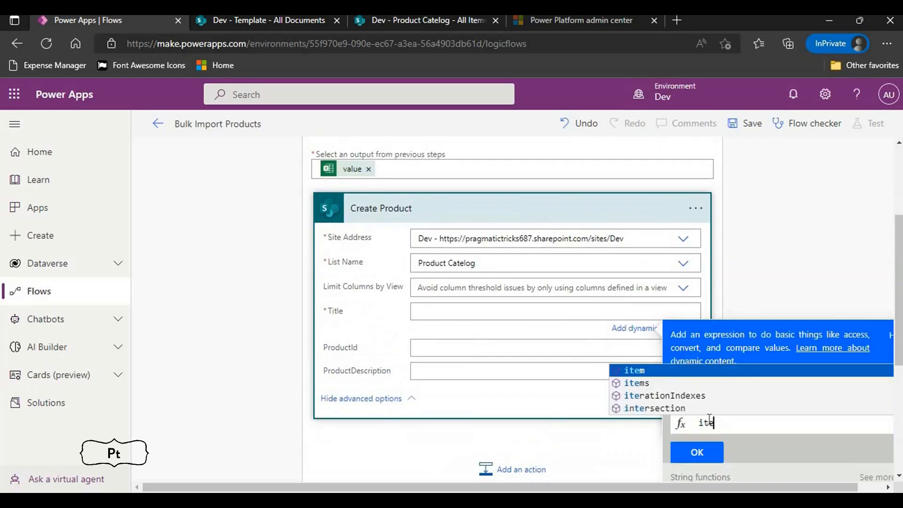
text(ms(')
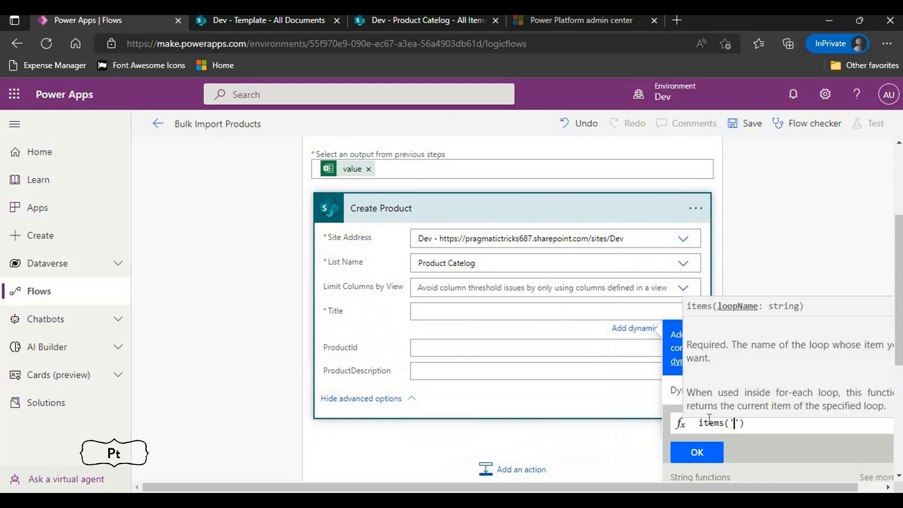
scroll(313, 327, up, 2)
scroll(375, 338, down, 2)
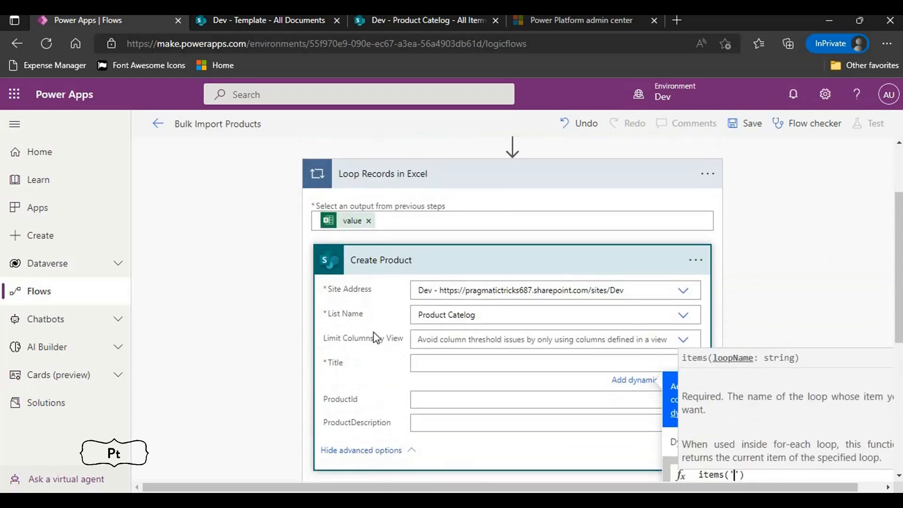
text(Loop_Re)
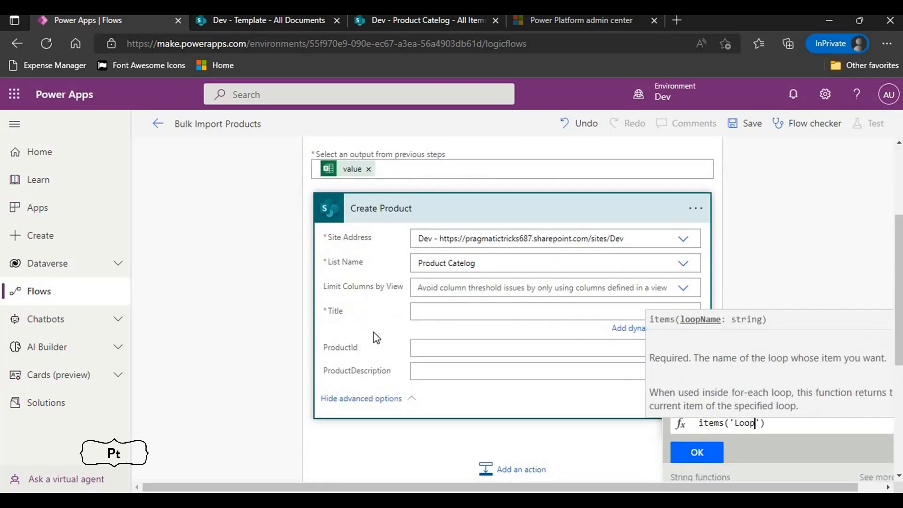
text(cords)
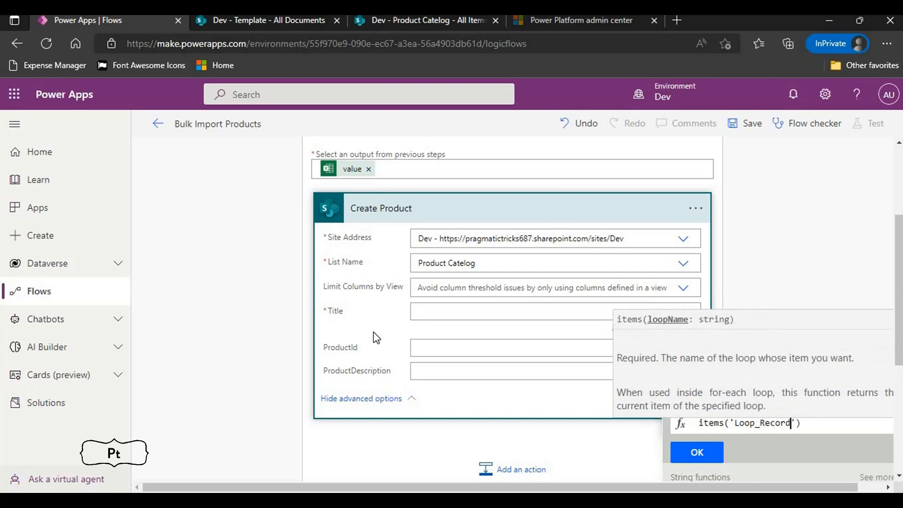
scroll(348, 320, up, 1)
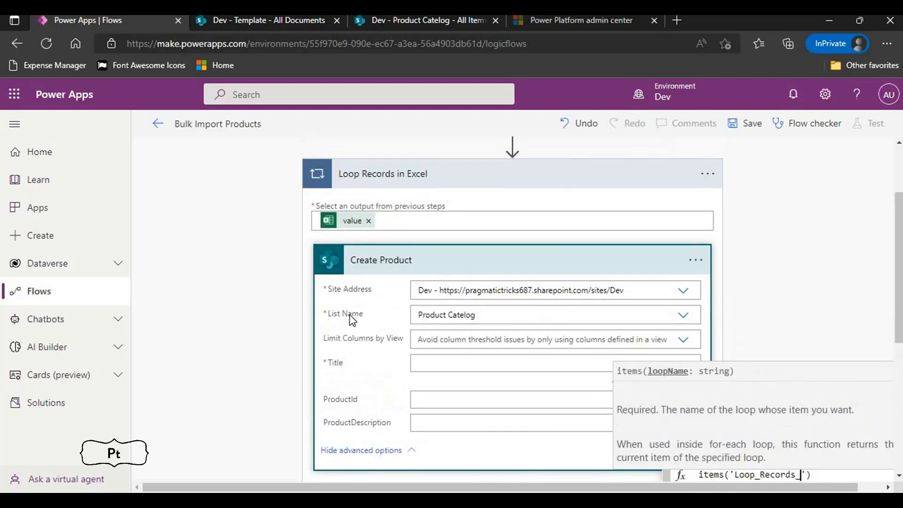
scroll(352, 320, down, 2)
text(_in_Excel)
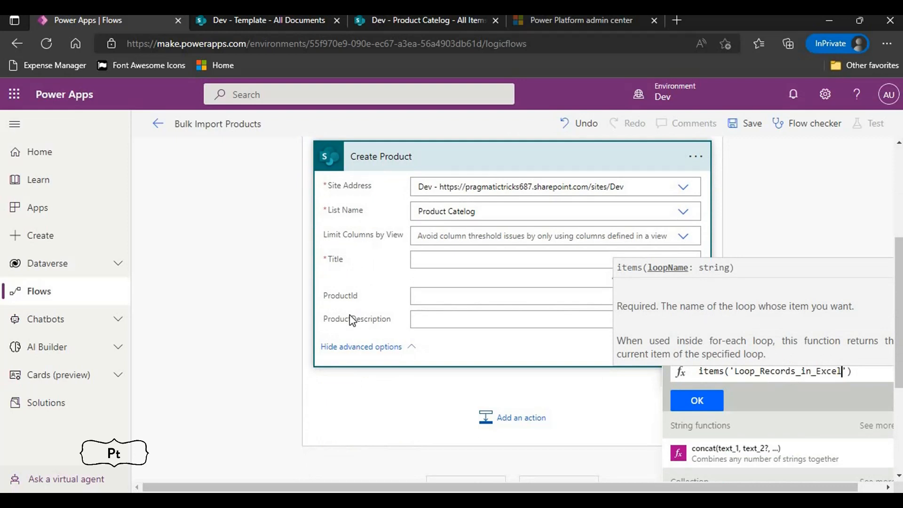
click(858, 377)
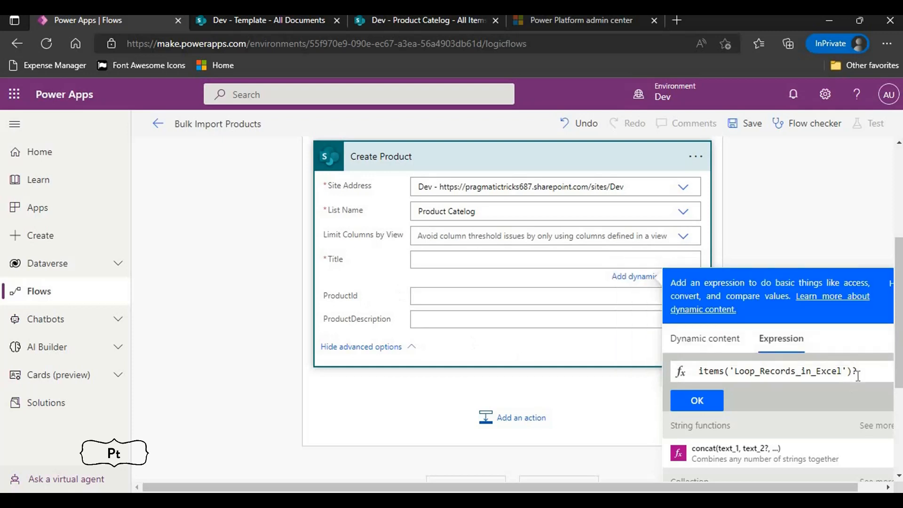
text(')
- Open BulkImport_Template.xlsx from the Template folder, copy the Product header into the expression's empty quotes, and insert the expression in Title
click(386, 20)
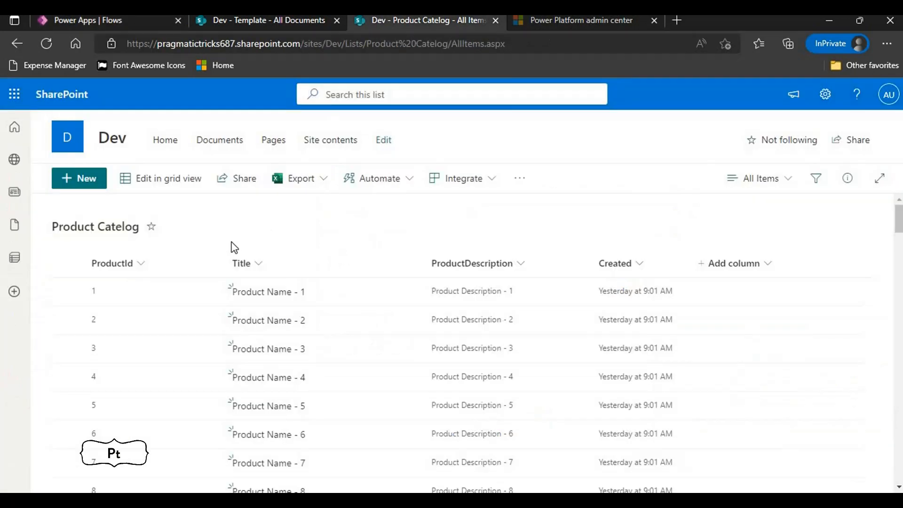
click(254, 24)
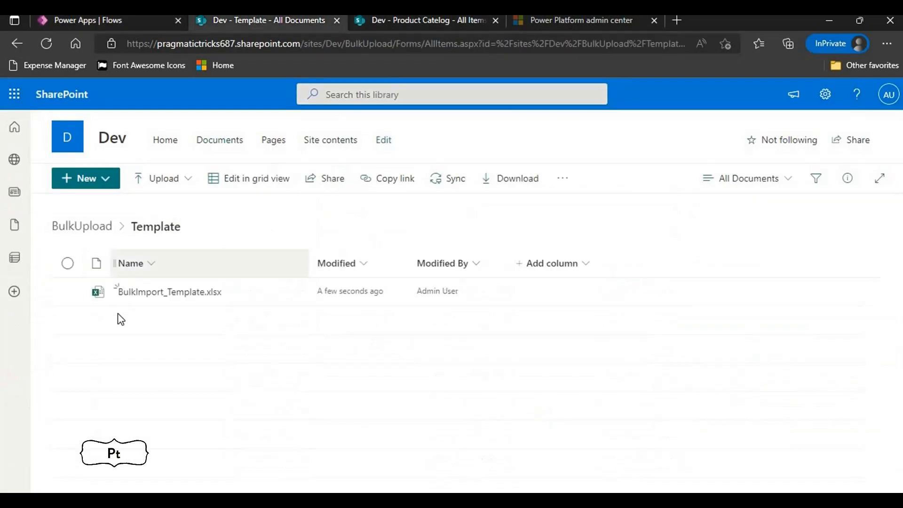
click(153, 295)
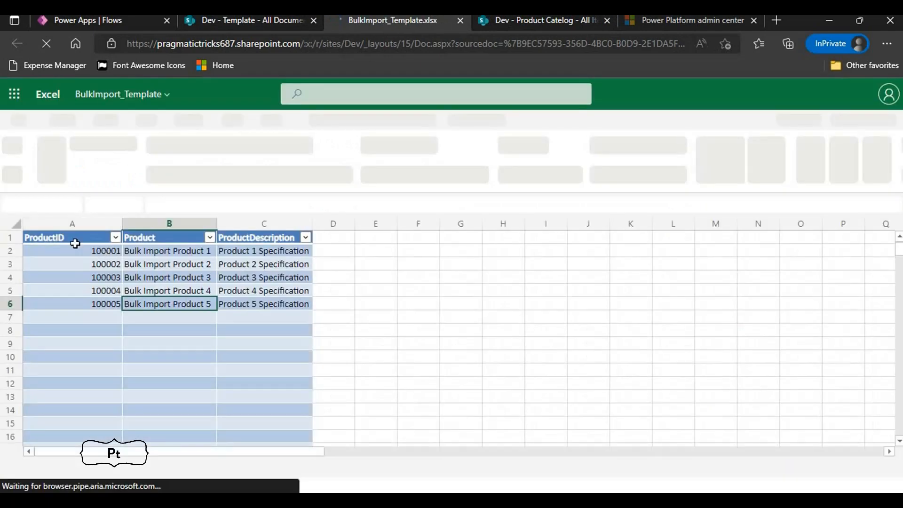
click(162, 237)
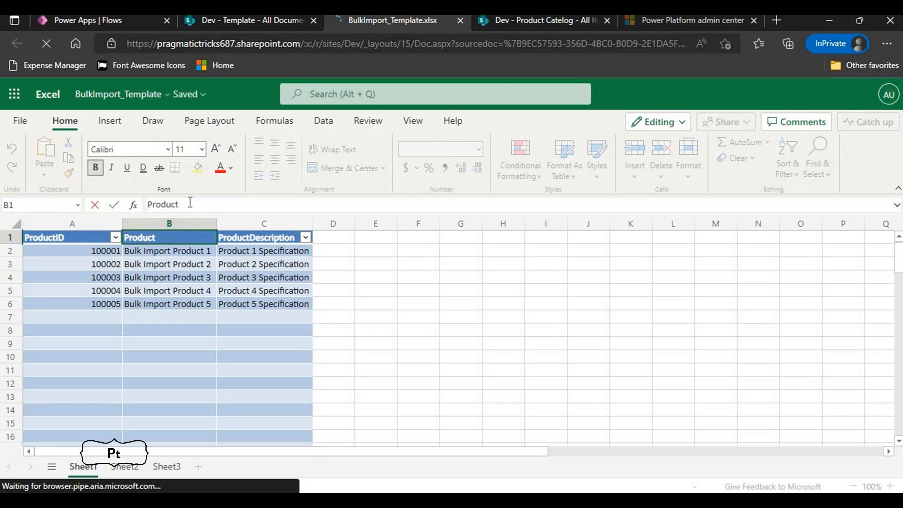
double_click(186, 202)
key(ctrl+c)
click(98, 20)
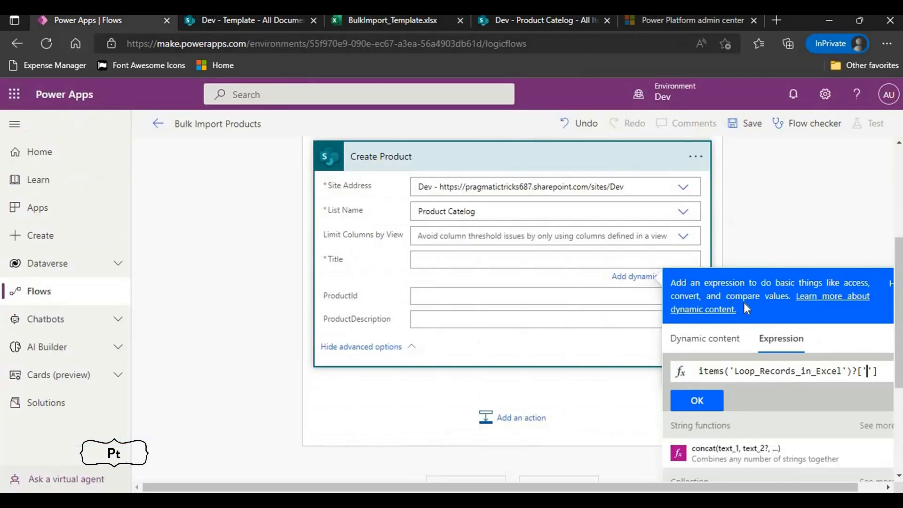
key(ctrl+v)
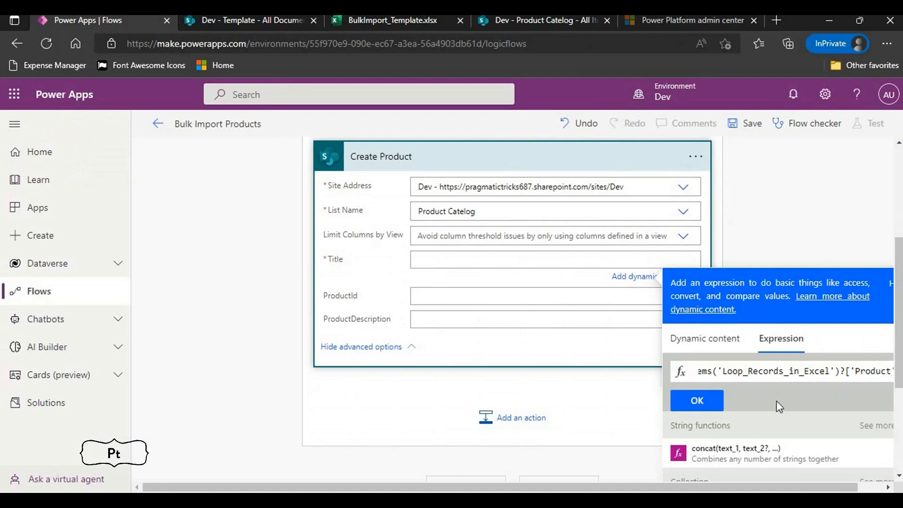
click(709, 401)
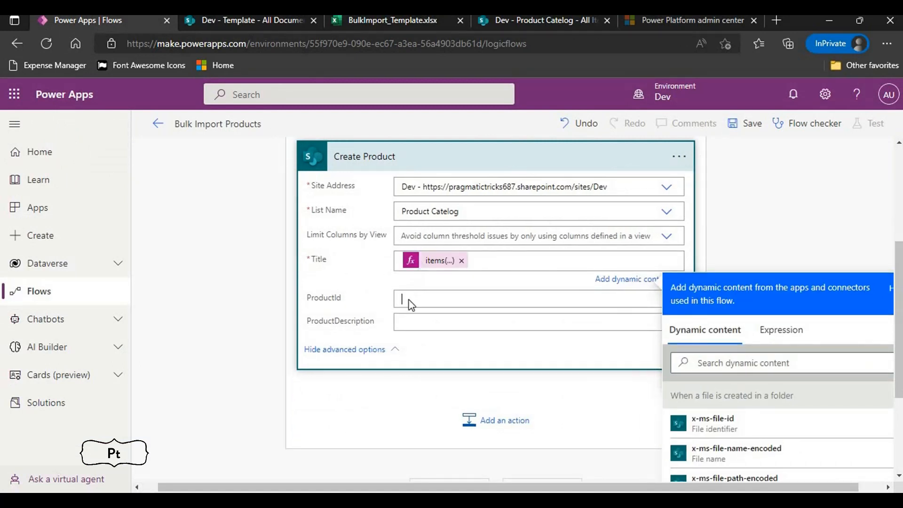
- Copy Title's expression into a new expression for Create Product's ProductId field
click(507, 287)
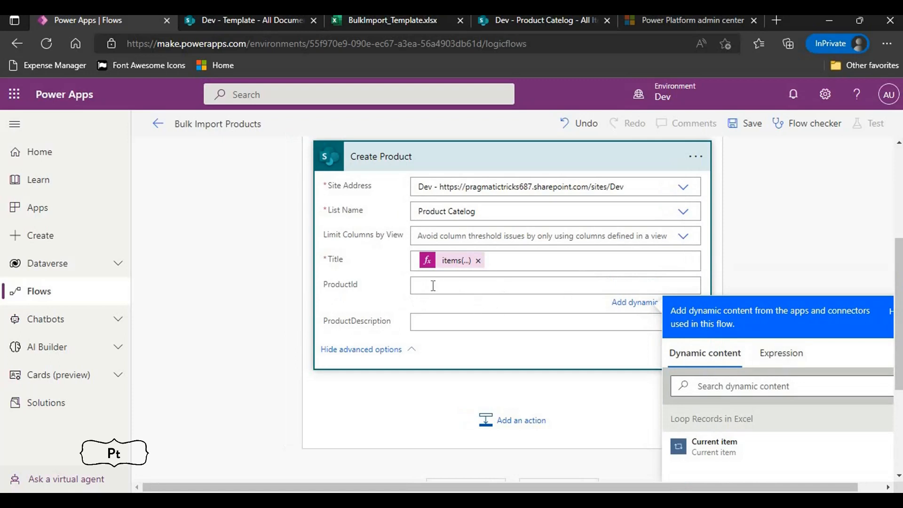
click(446, 260)
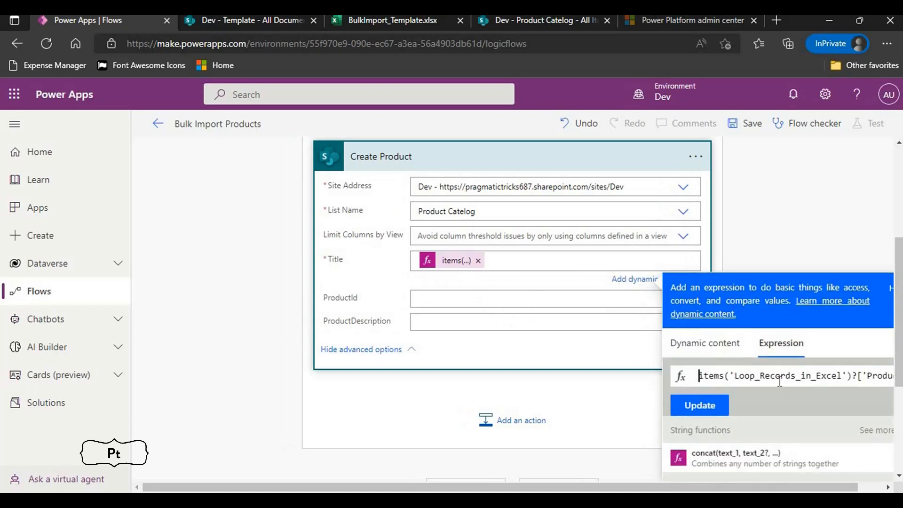
key(ctrl+a)
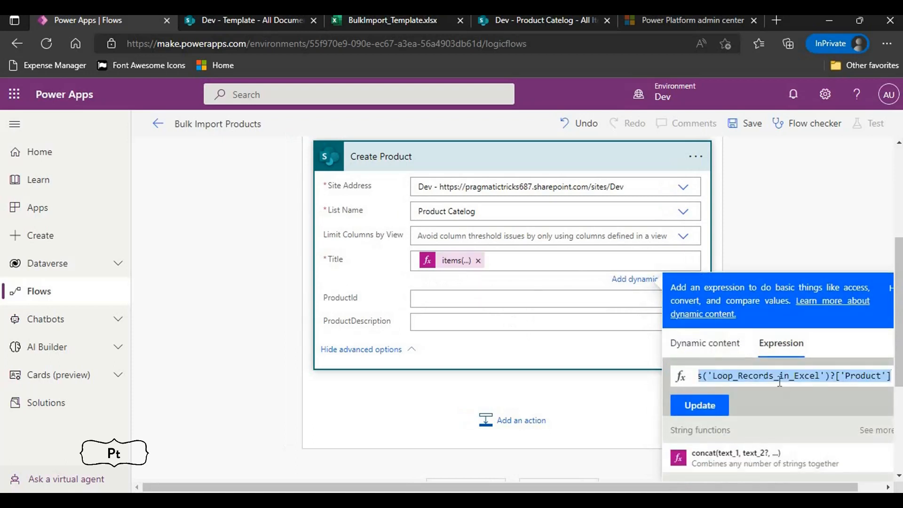
click(420, 297)
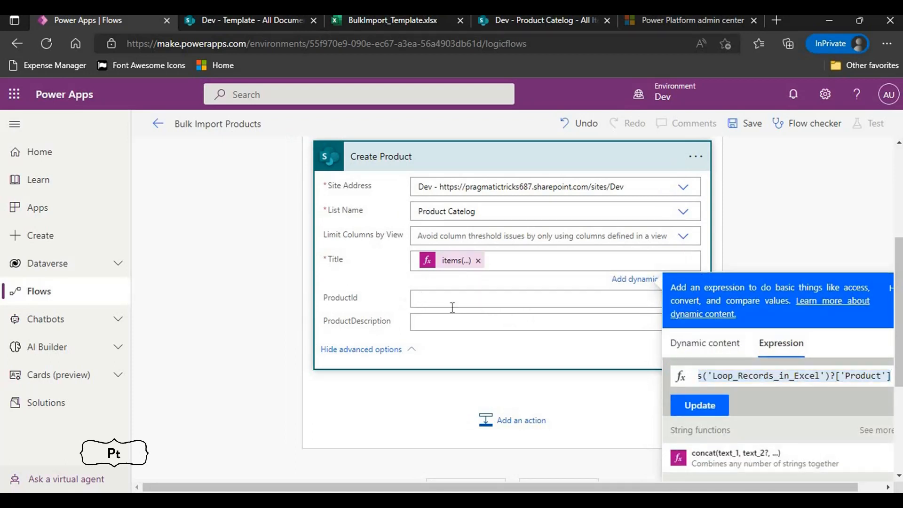
click(784, 356)
key(ctrl+v)
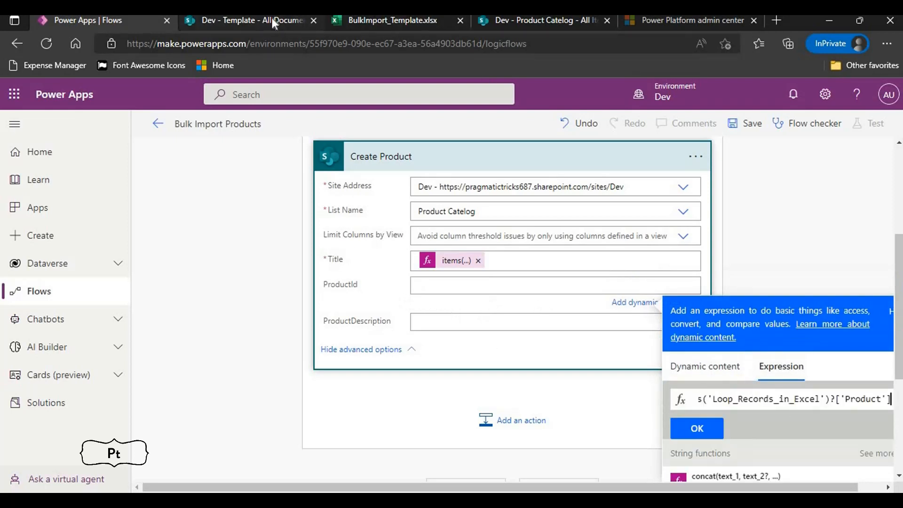
- Replace the column name in ProductId's expression with the ProductID header copied from BulkImport_Template.xlsx and insert the expression
click(391, 20)
click(61, 240)
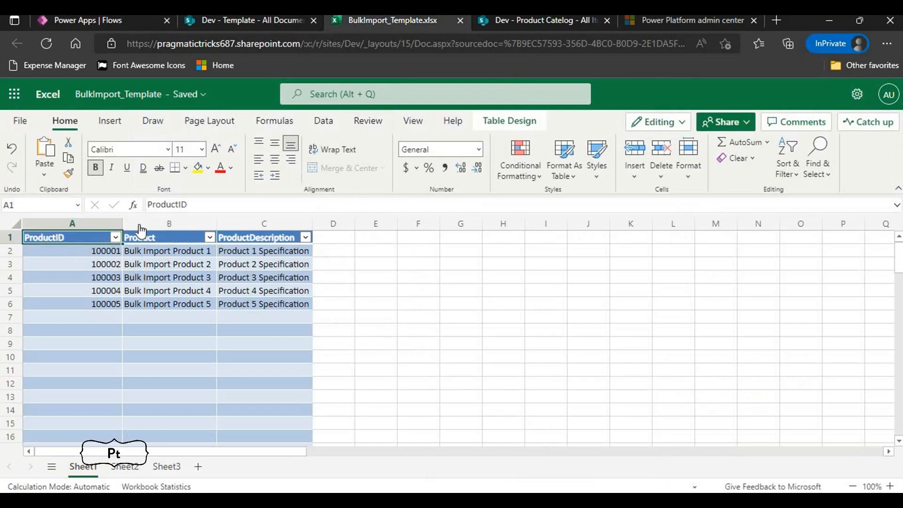
drag(198, 207, 123, 200)
key(ctrl+c)
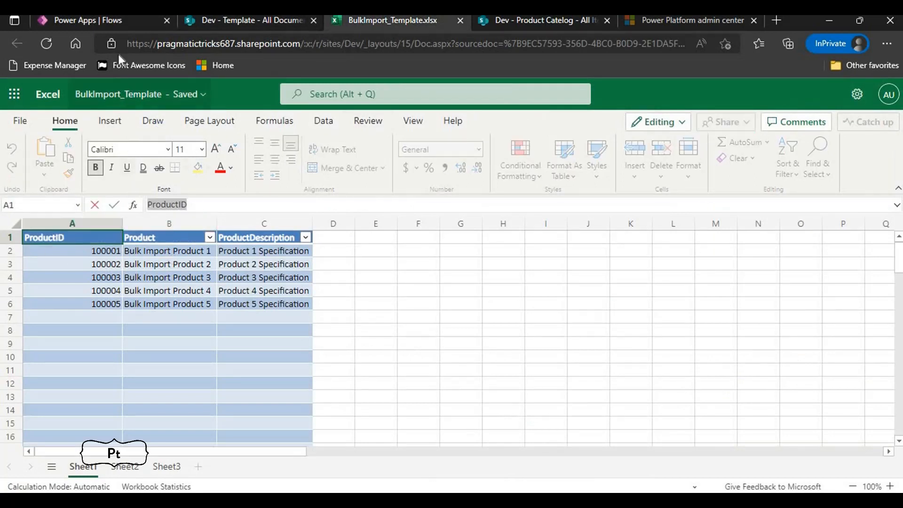
click(122, 24)
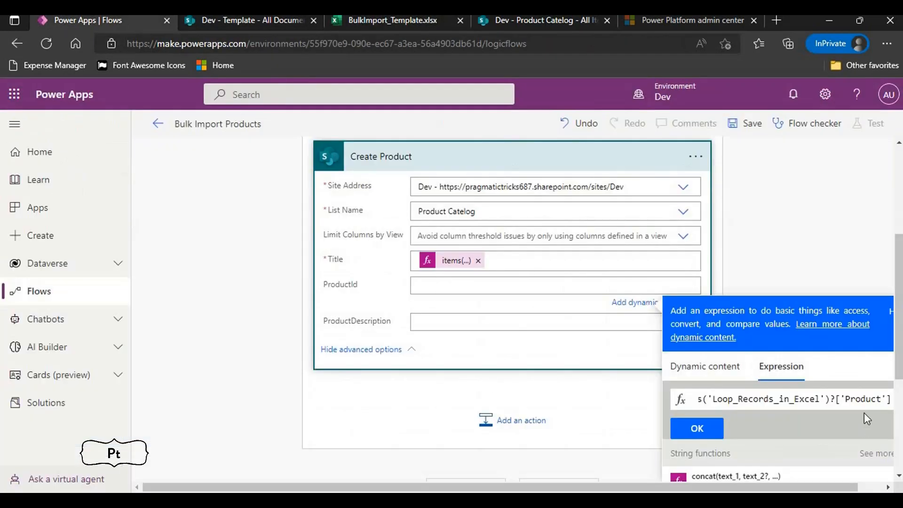
double_click(856, 398)
key(ctrl+v)
click(701, 429)
- Copy ProductId's expression into a new expression for Create Product's ProductDescription field
click(440, 286)
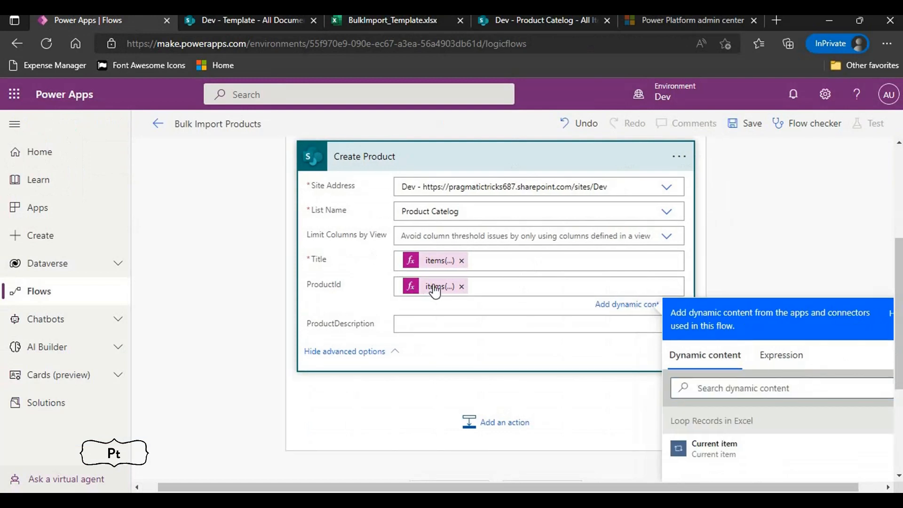
key(ctrl+a)
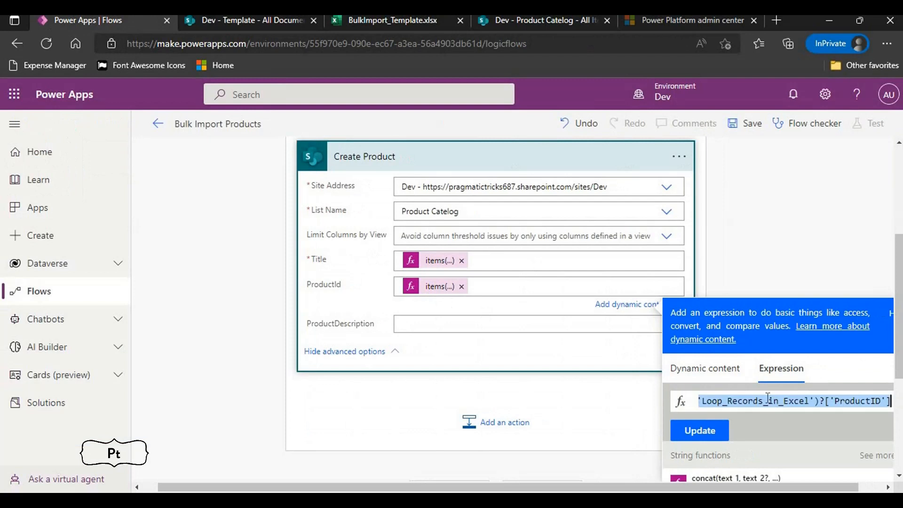
click(418, 324)
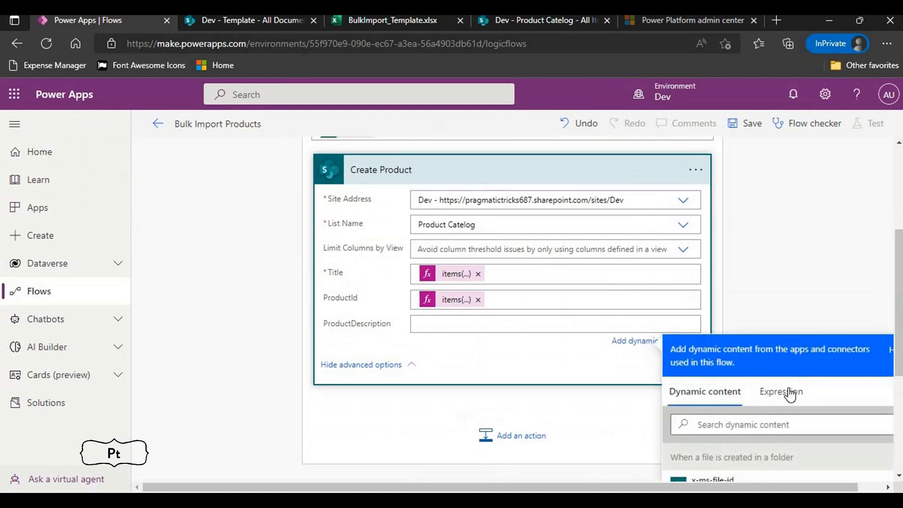
click(755, 413)
key(ctrl+v)
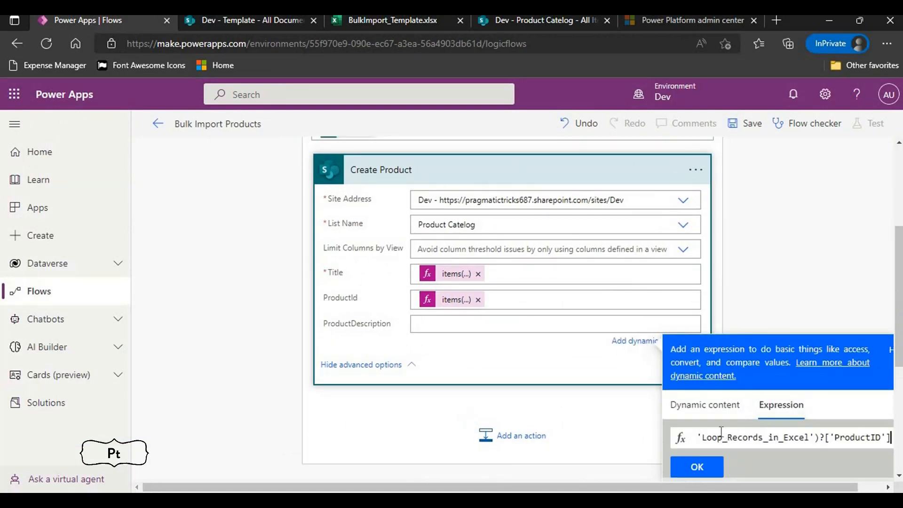
- Replace the column name in ProductDescription's expression with the ProductDescription header copied from BulkImport_Template.xlsx and insert the expression
click(373, 19)
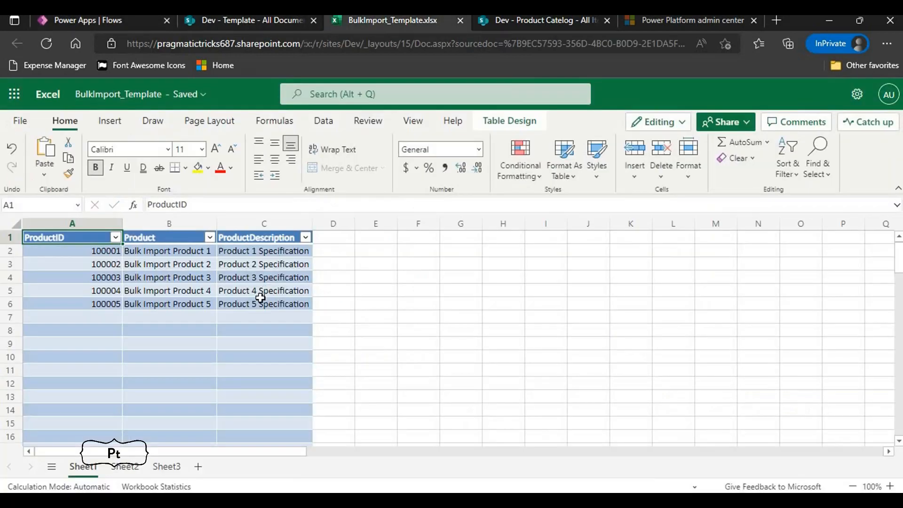
click(240, 238)
drag(226, 204, 138, 200)
key(ctrl+c)
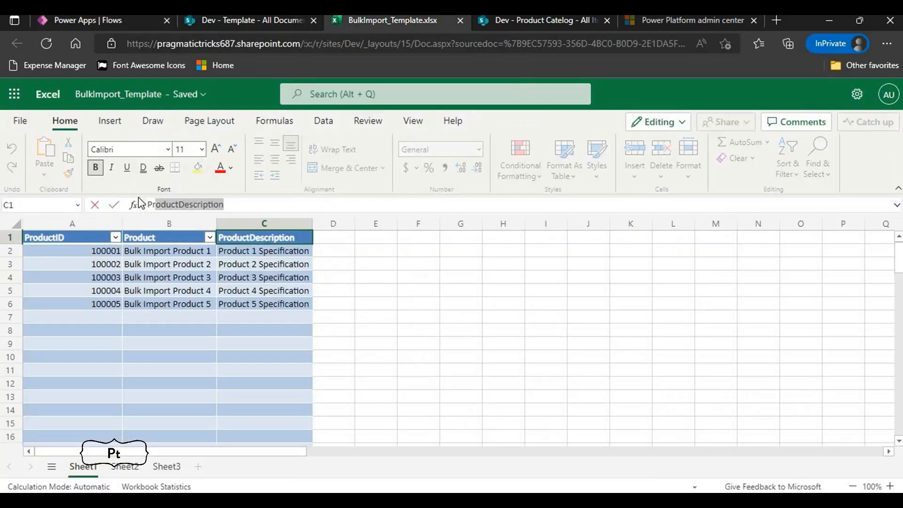
click(134, 21)
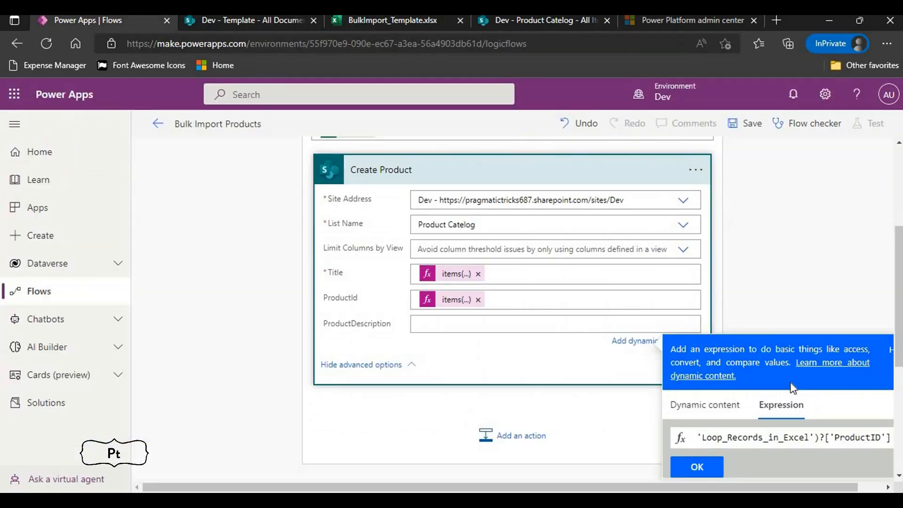
double_click(857, 437)
key(ctrl+v)
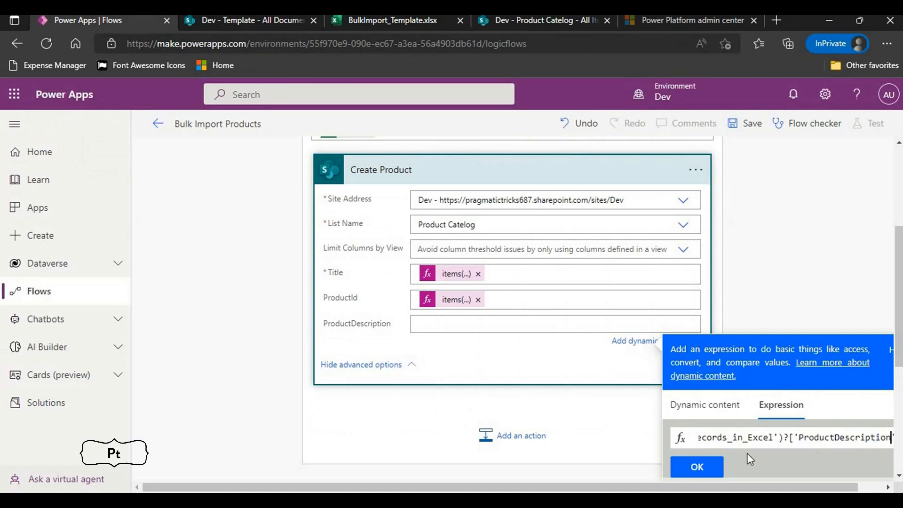
click(697, 467)
click(821, 228)
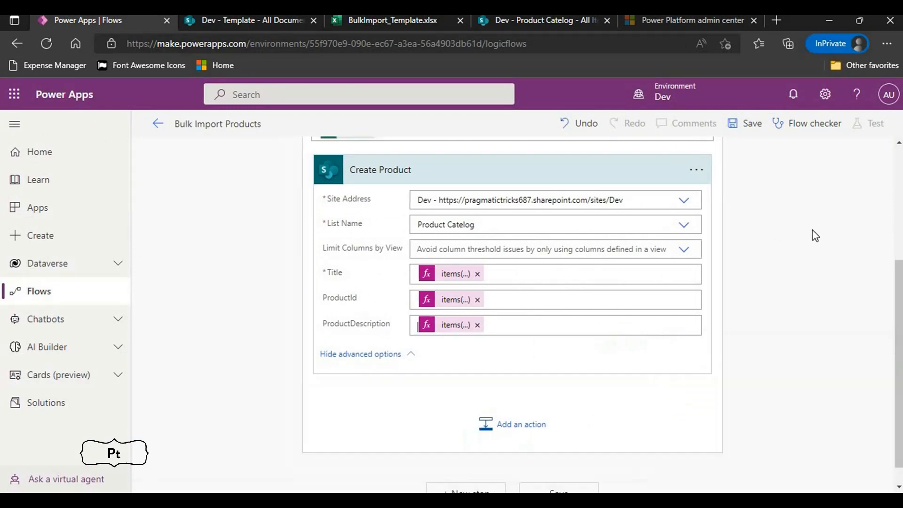
scroll(814, 235, up, 1)
scroll(816, 236, up, 1)
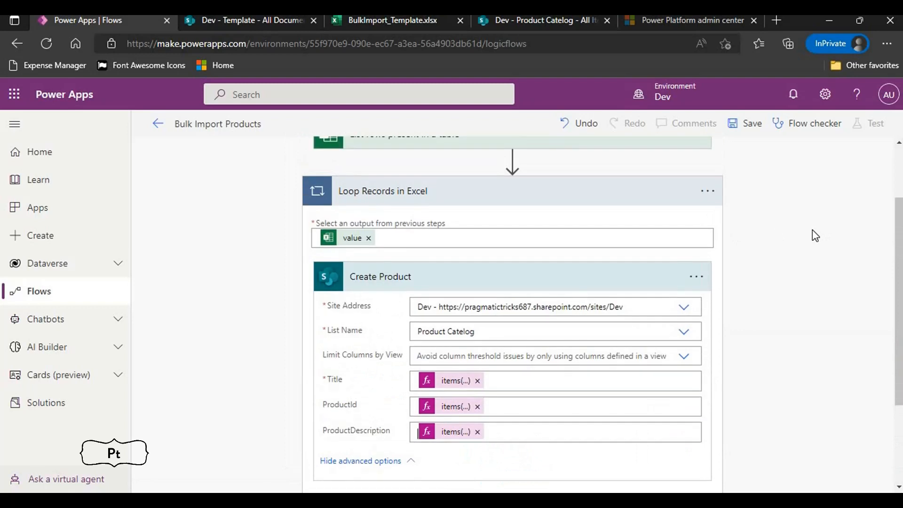
- Collapse Create Product and examine how far the table's ProductID column extends in BulkImport_Template.xlsx
click(497, 280)
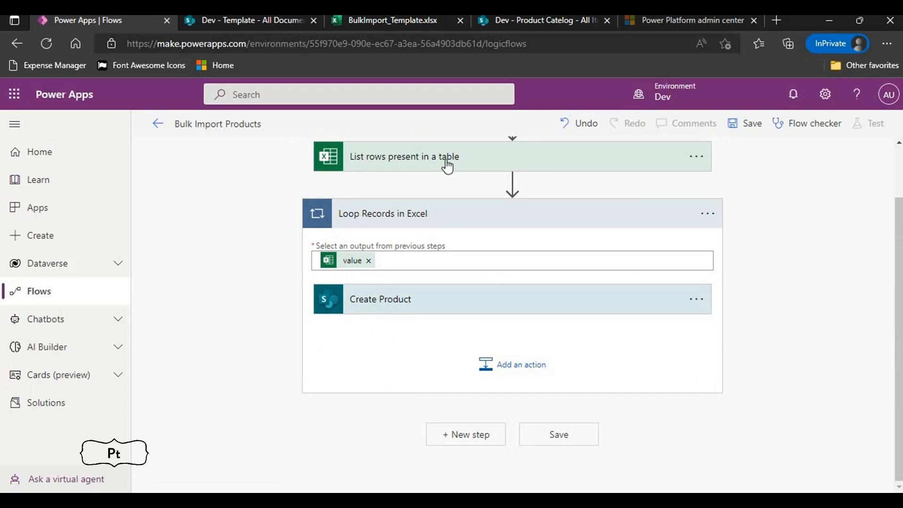
click(394, 24)
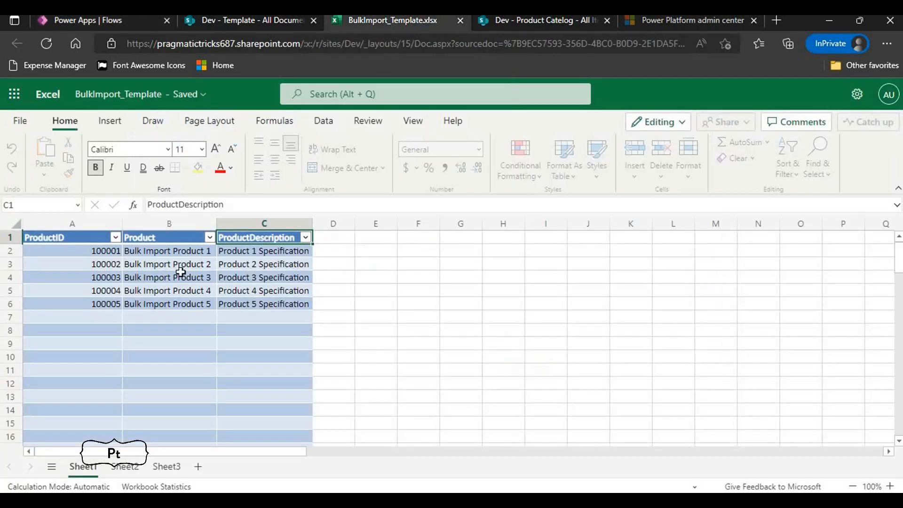
click(68, 243)
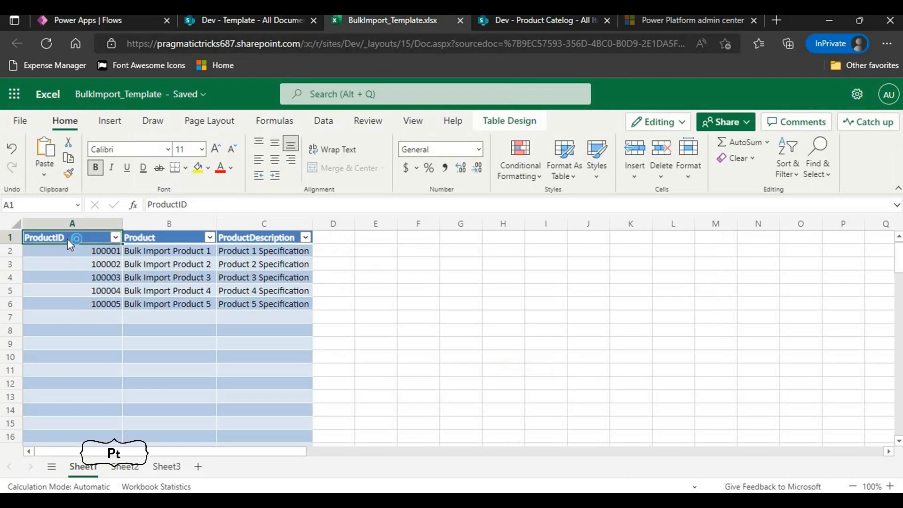
key(ctrl+shift+Down)
key(ctrl+shift+Down)
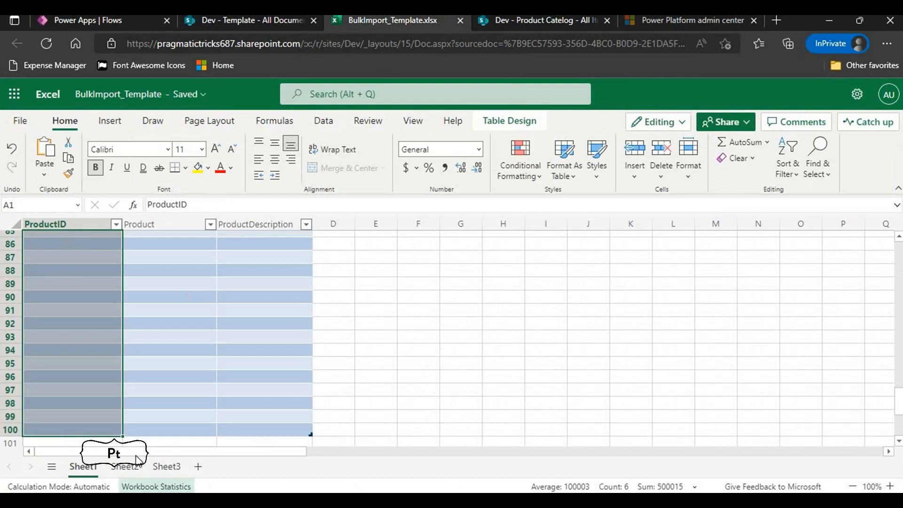
- Add a Condition control action below Create Product inside the Loop Records in Excel loop of the flow
click(139, 21)
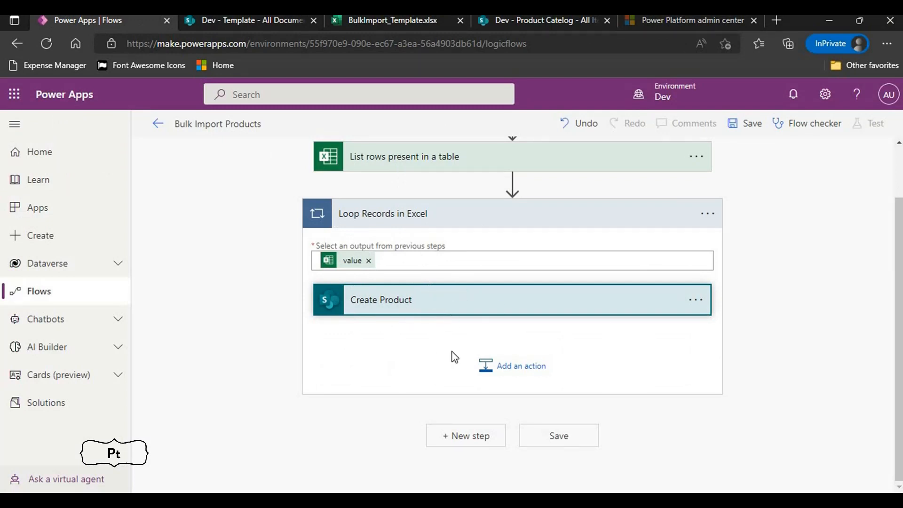
click(492, 369)
click(434, 392)
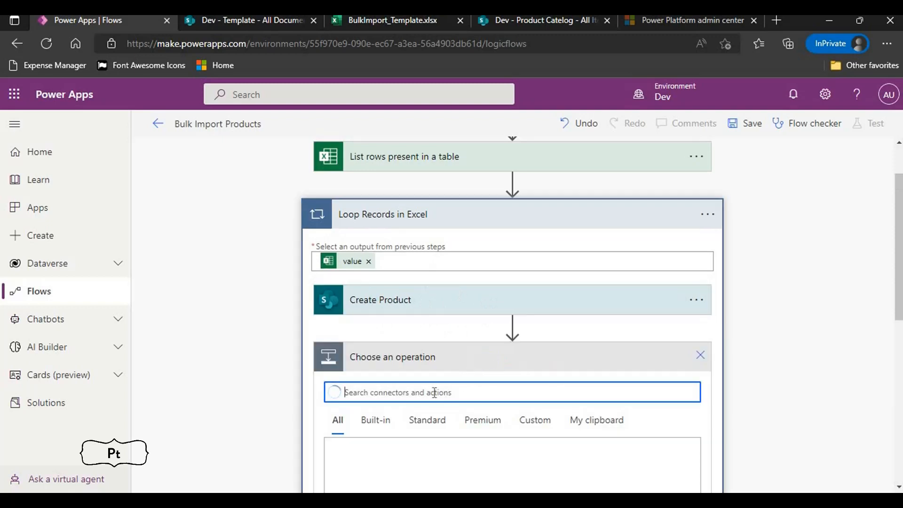
text(Condition)
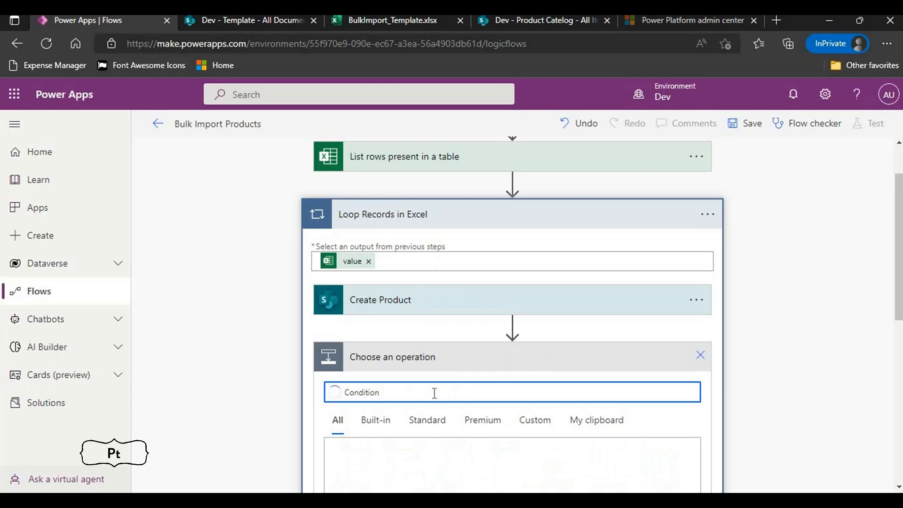
scroll(400, 457, down, 1)
scroll(373, 454, down, 4)
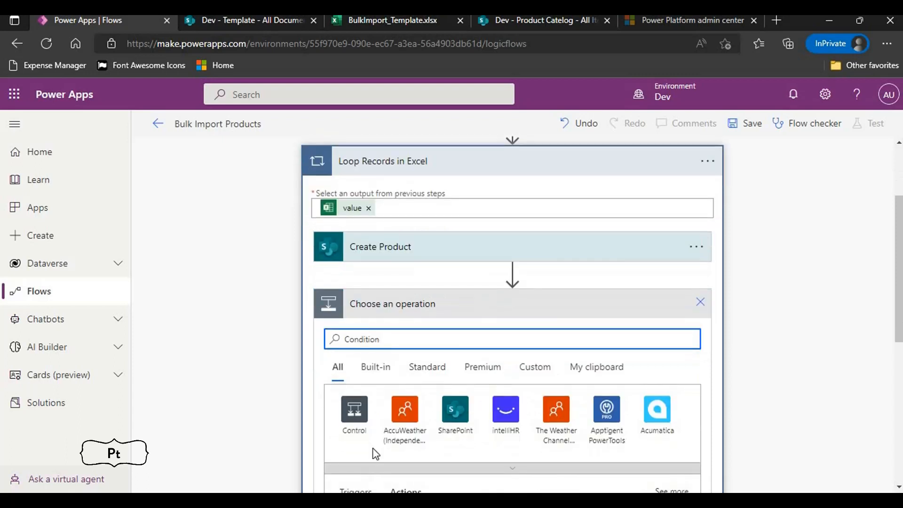
click(361, 370)
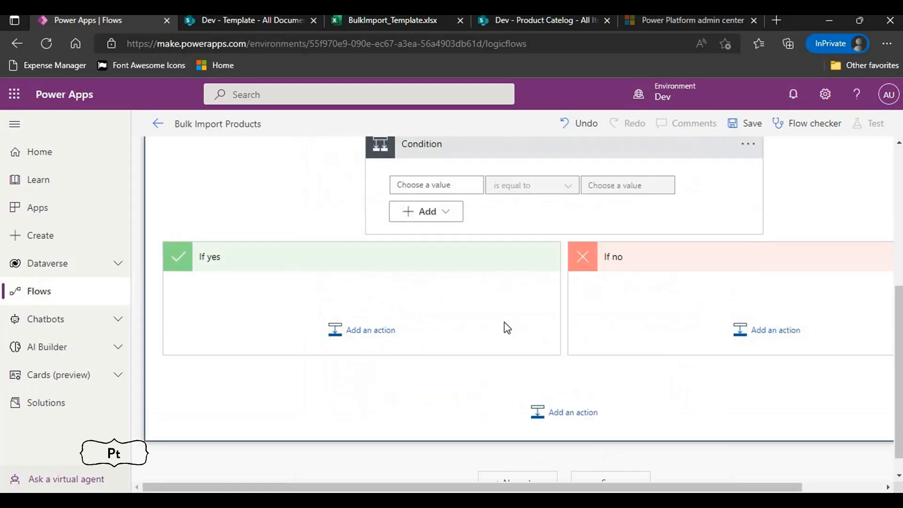
scroll(504, 327, up, 5)
scroll(496, 371, down, 2)
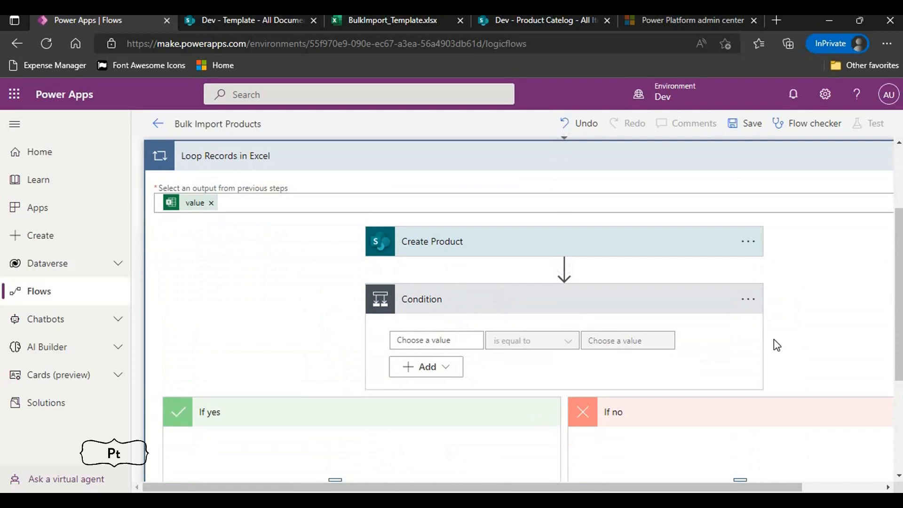
- Rename the Condition action as Check Empty Row
click(748, 299)
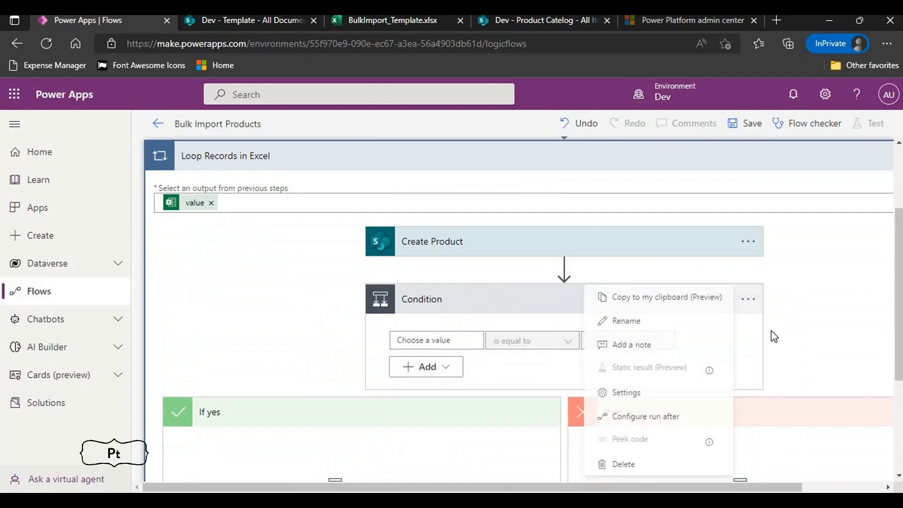
click(645, 327)
text(Che)
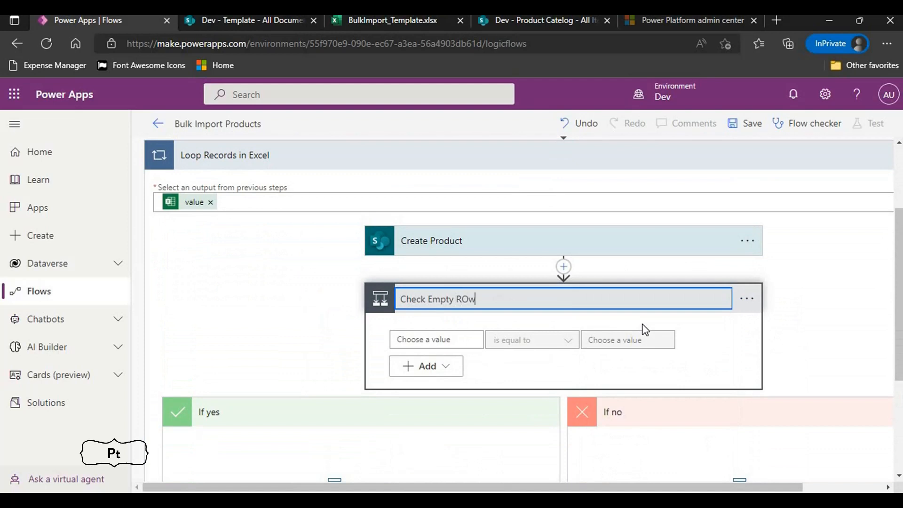
text(ck Empty Row)
- Copy the whole expression from Create Product's Title field and collapse the action again
click(484, 245)
scroll(498, 221, down, 3)
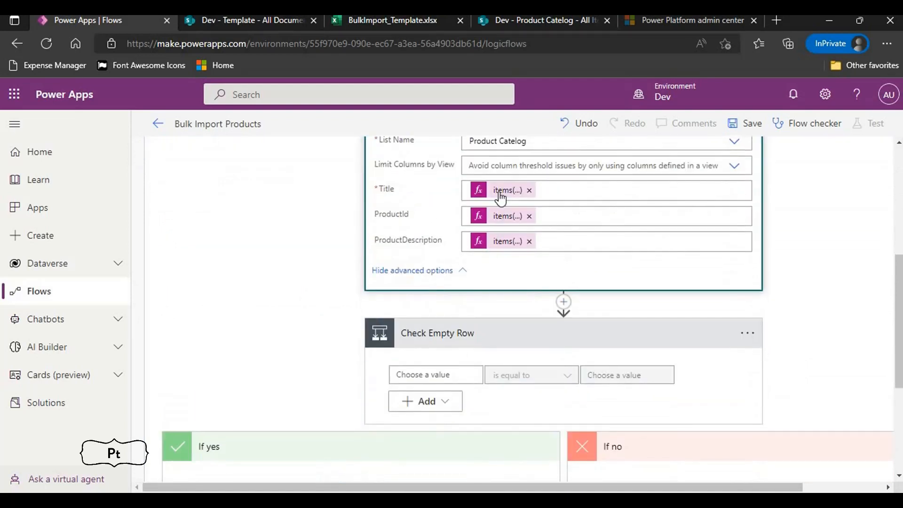
click(501, 192)
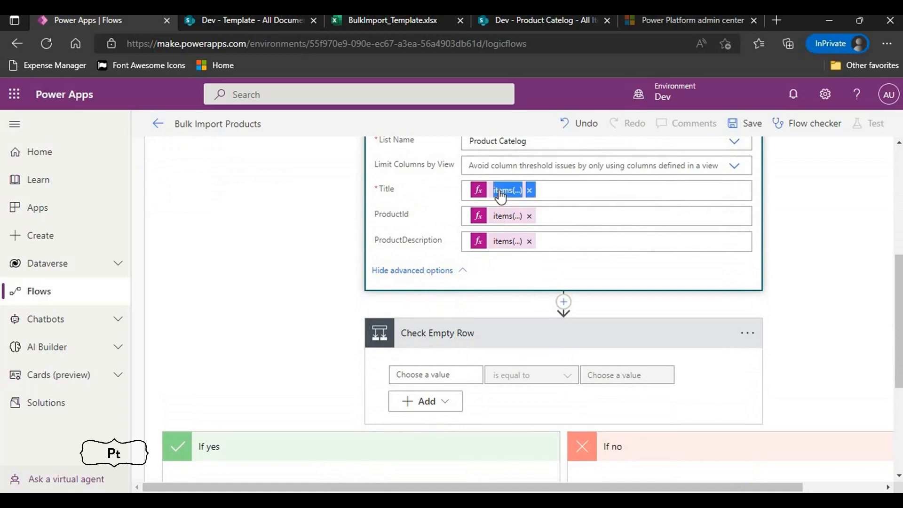
key(ctrl+a)
key(ctrl+c)
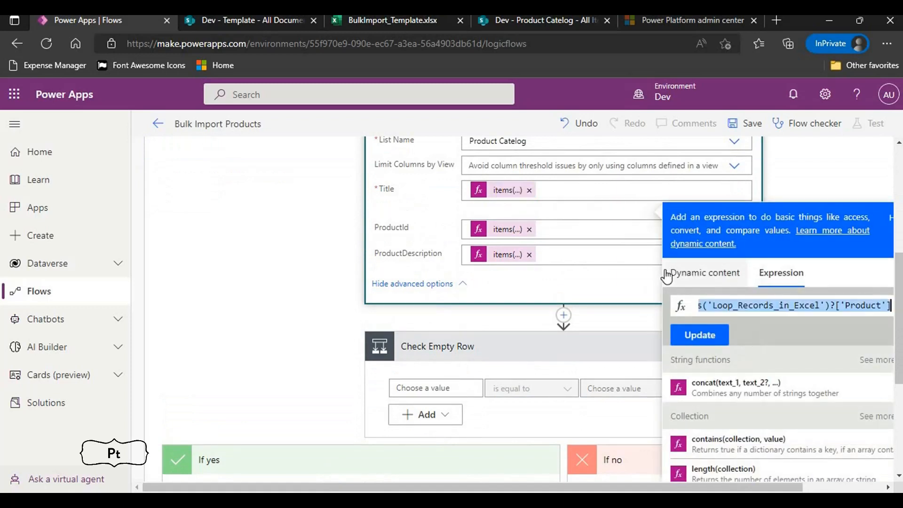
click(808, 193)
scroll(491, 365, up, 6)
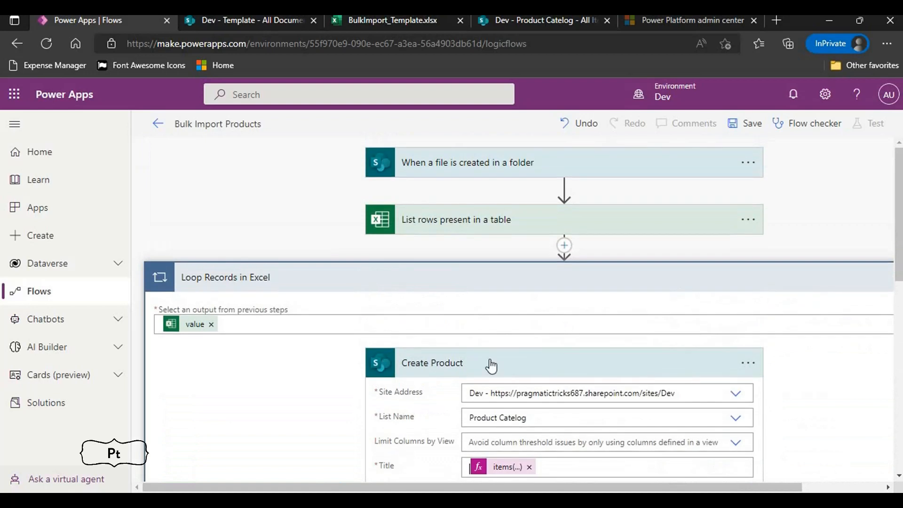
click(503, 374)
scroll(502, 371, down, 3)
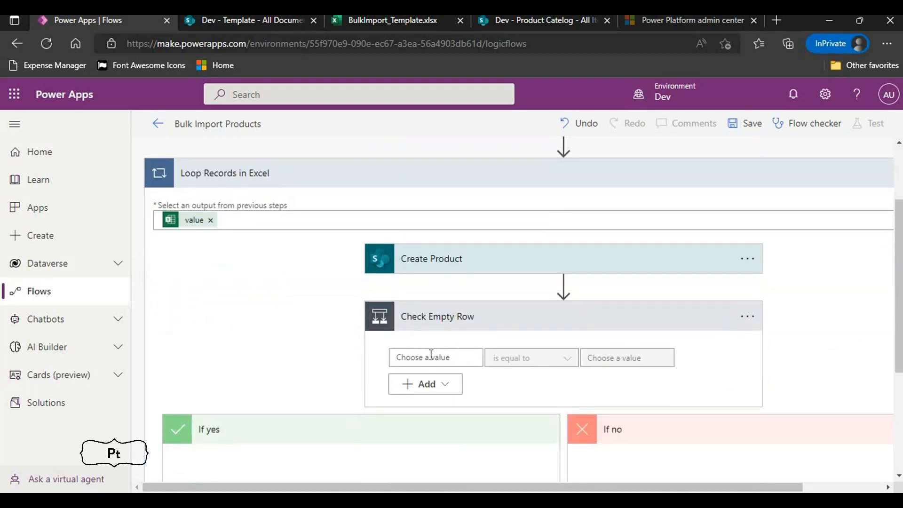
- Insert the expression empty(items('Loop_Records_in_Excel')?['Product']) as the first value of the Check Empty Row condition
click(423, 357)
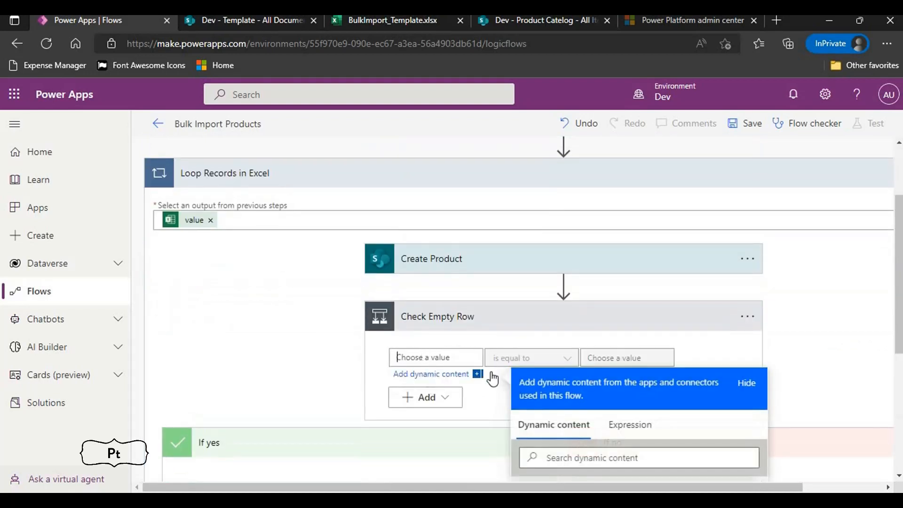
click(631, 426)
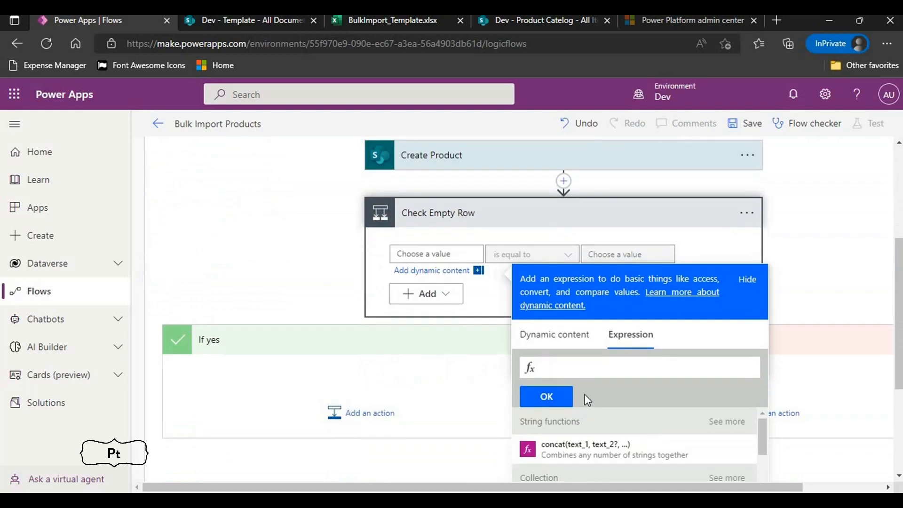
text(empty()
key(ctrl+v)
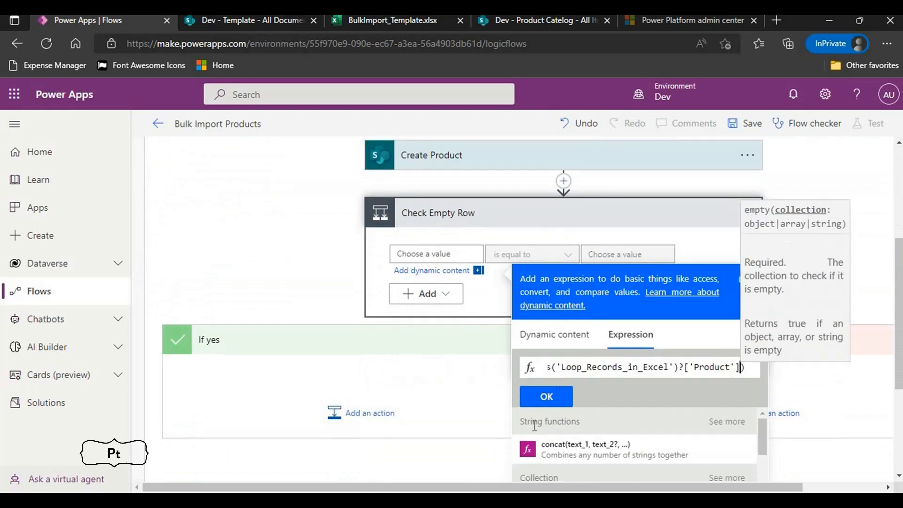
click(545, 397)
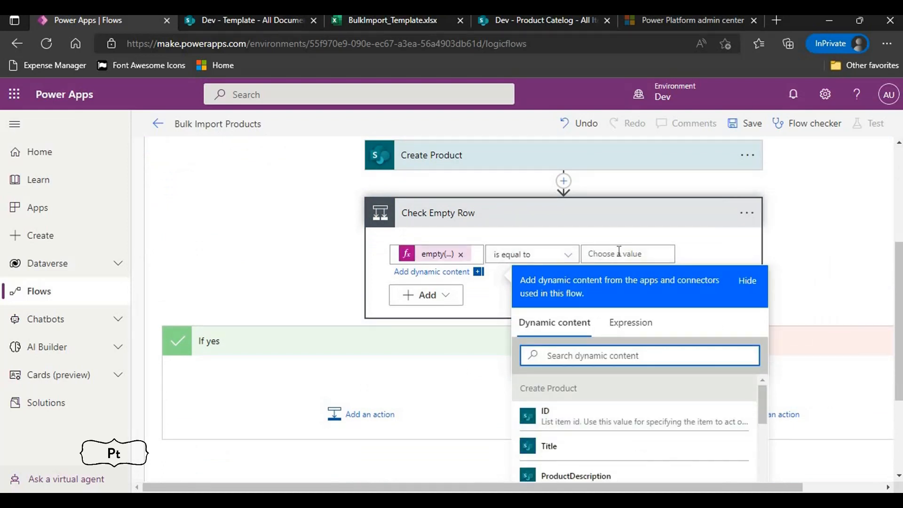
- Set the comparison value of the Check Empty Row condition to true
click(619, 251)
text(true)
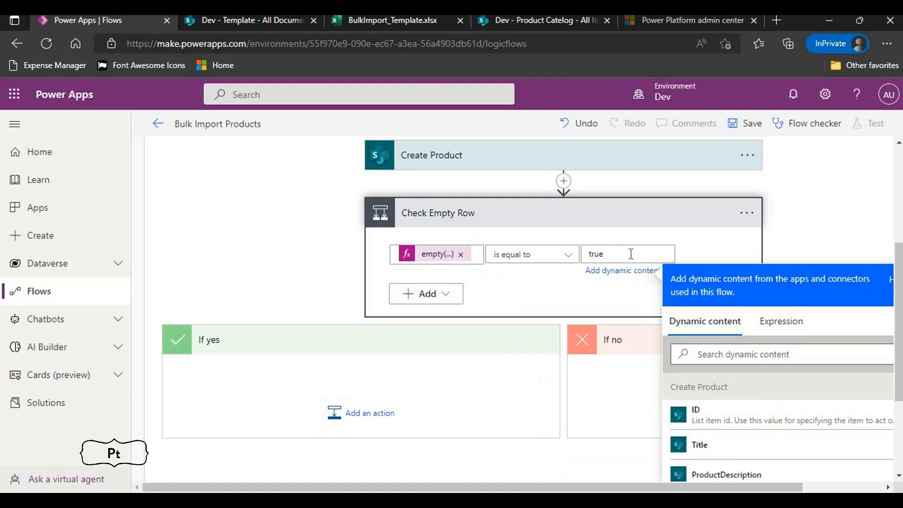
click(406, 381)
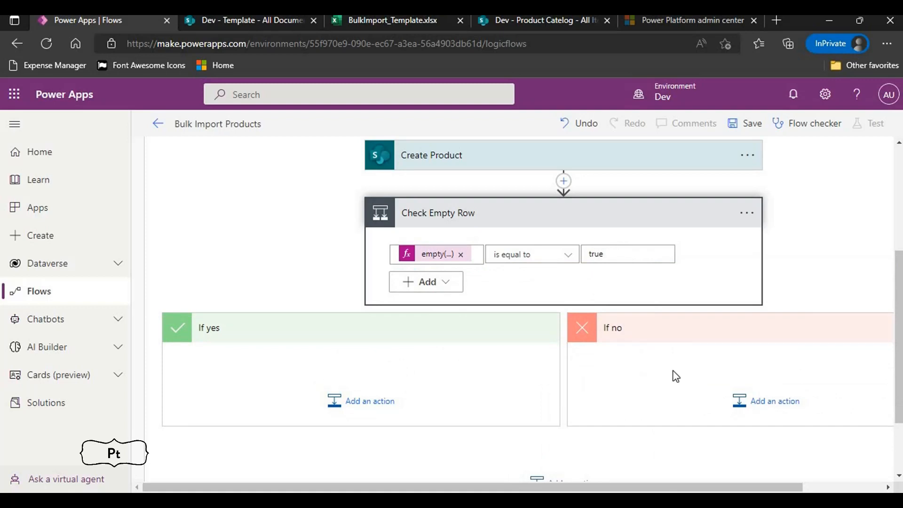
scroll(663, 354, up, 1)
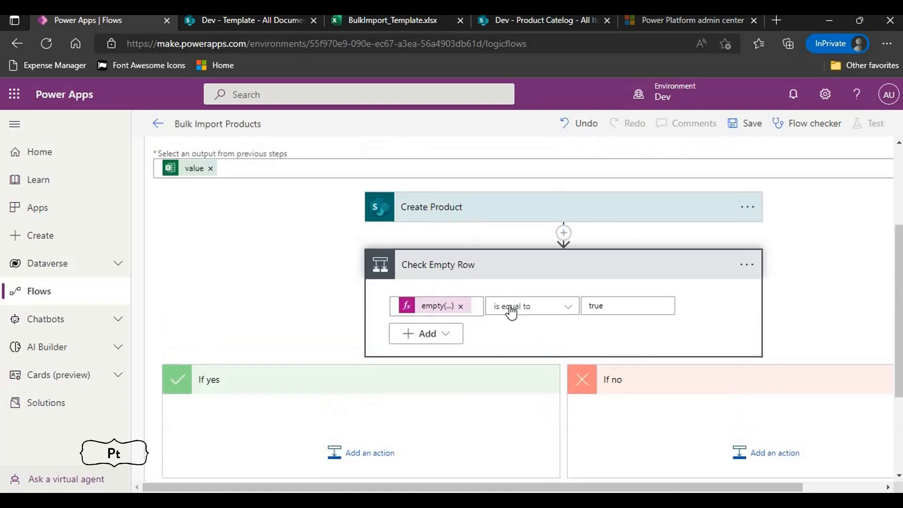
- Set Check Empty Row's comparison value to false and move Create Product into its If yes branch
click(606, 306)
double_click(607, 306)
text(false)
click(516, 324)
drag(486, 210, 353, 428)
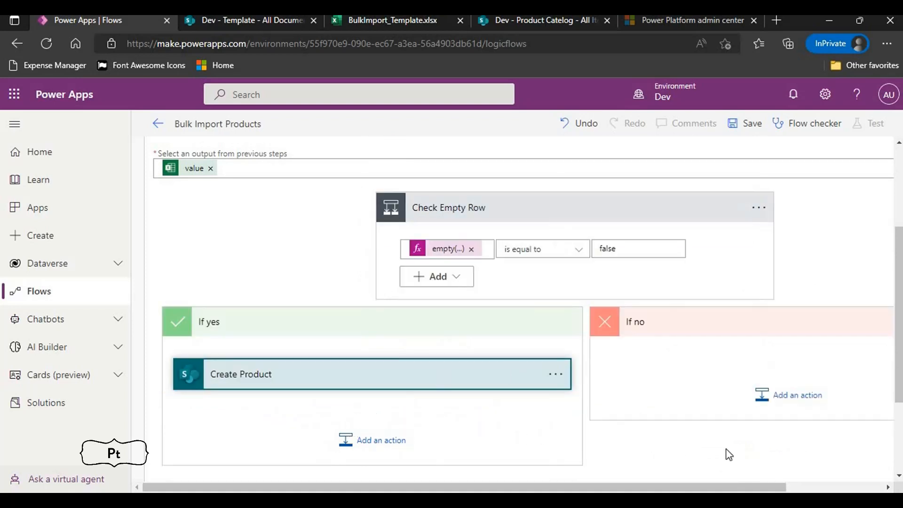
- Collapse the Check Empty Row condition and the Loop Records in Excel loop, and save the flow
click(554, 204)
scroll(520, 246, up, 2)
click(490, 278)
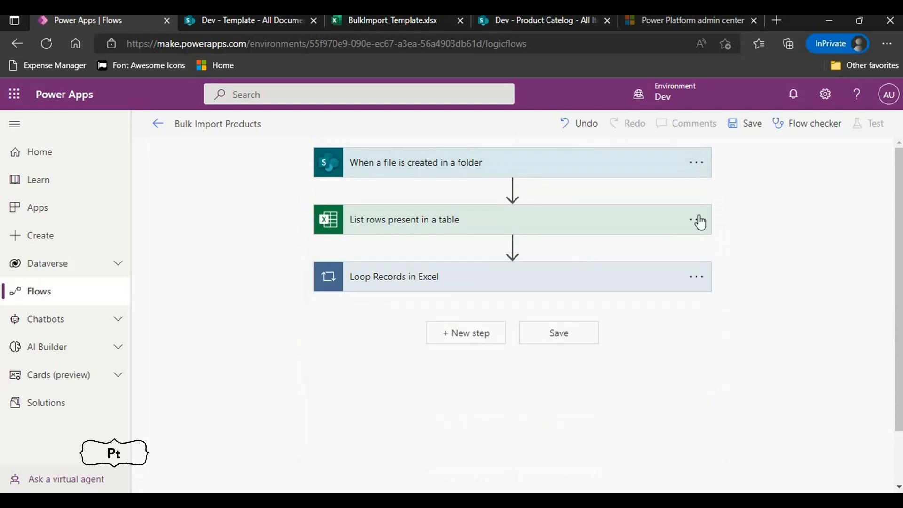
click(751, 124)
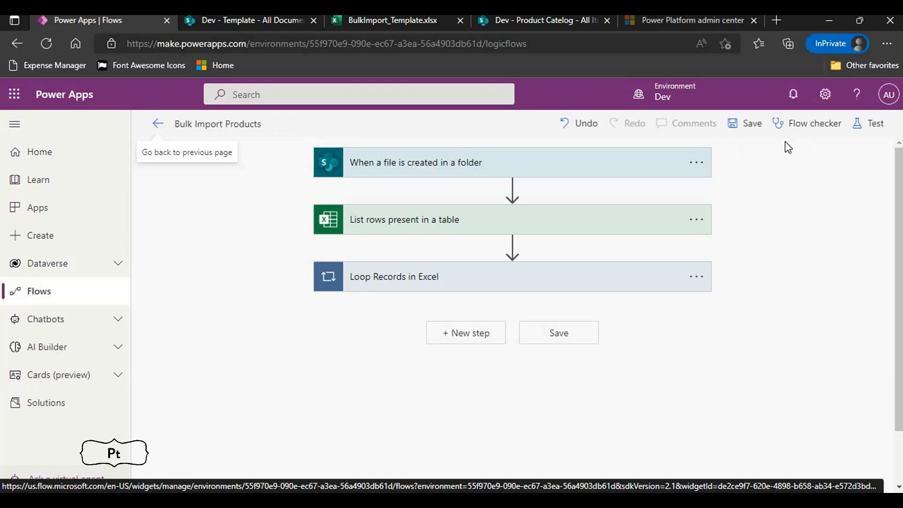
- Start a manual test of the Bulk Import Products flow
click(865, 129)
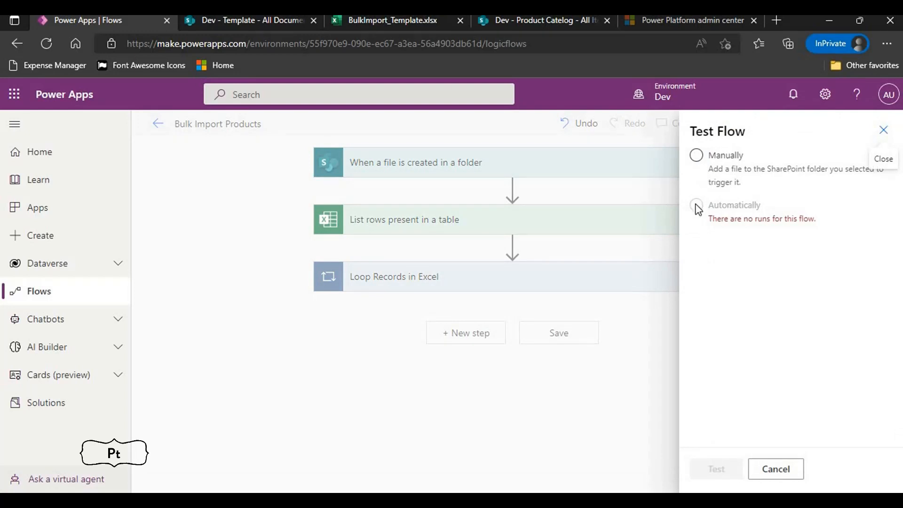
click(696, 155)
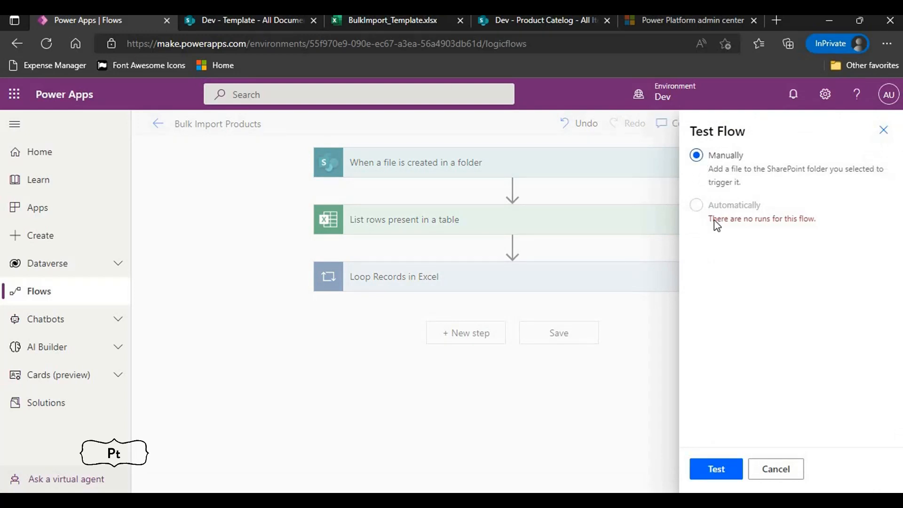
click(717, 473)
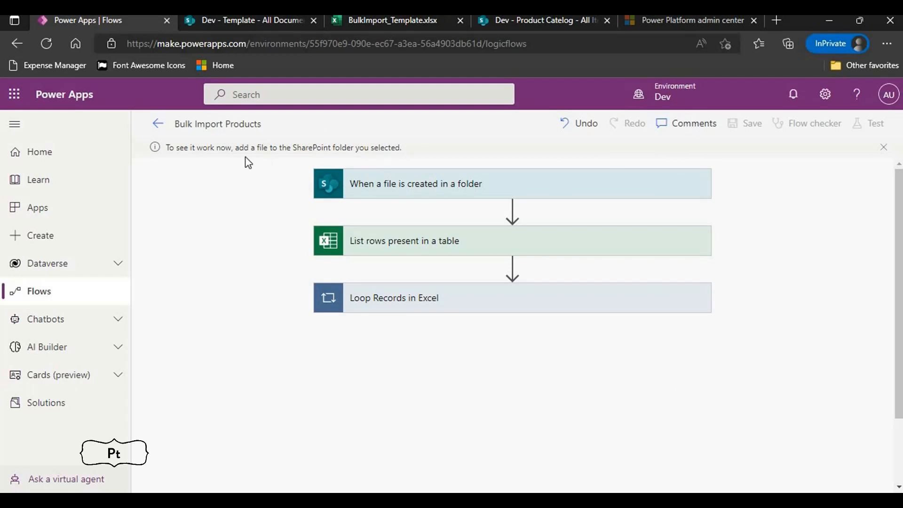
- Copy BulkImport_Template.xlsx from the Template folder to the root of the BulkUpload library in SharePoint and open that library
click(284, 23)
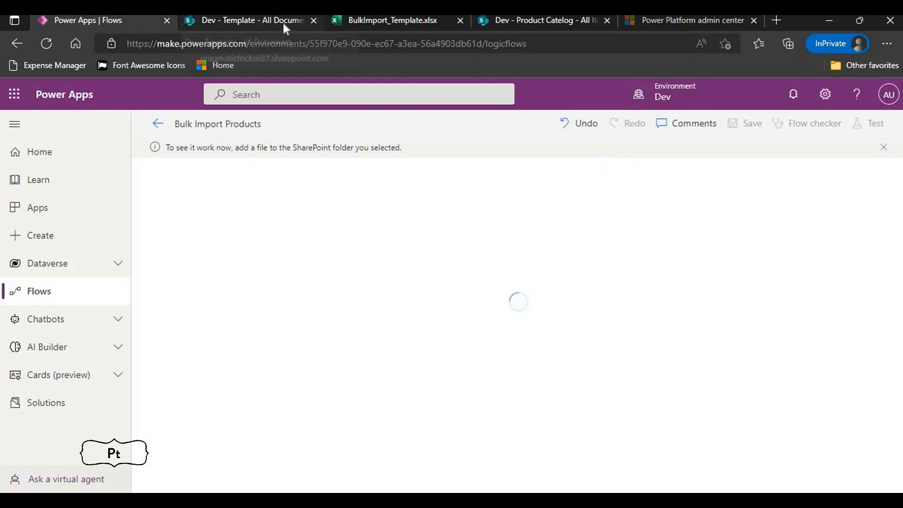
click(371, 21)
click(266, 19)
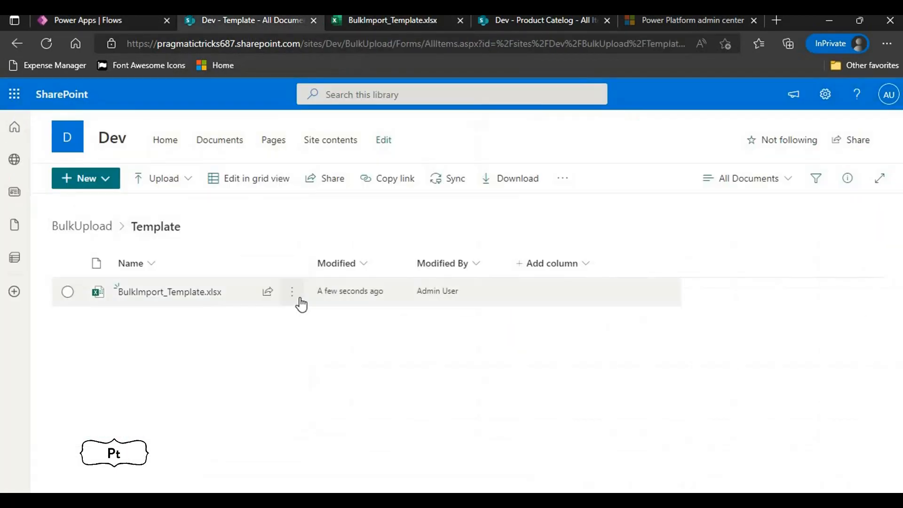
click(300, 298)
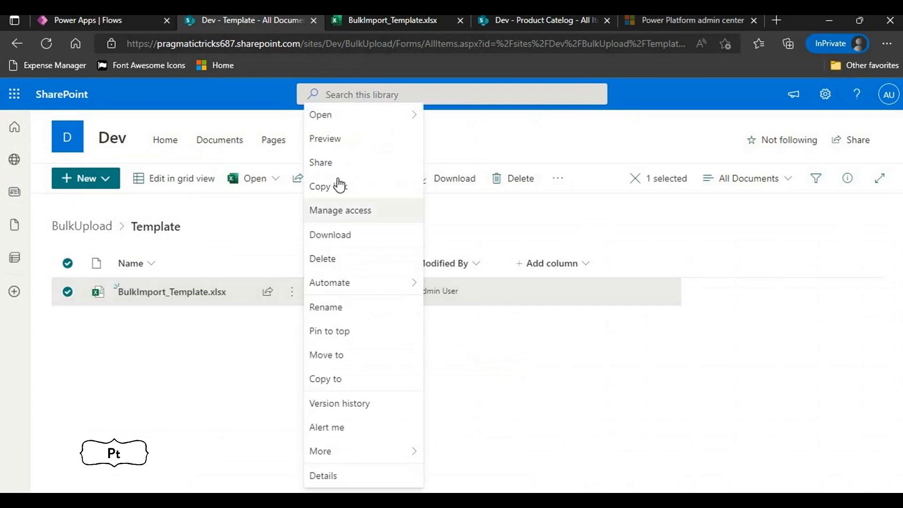
click(323, 379)
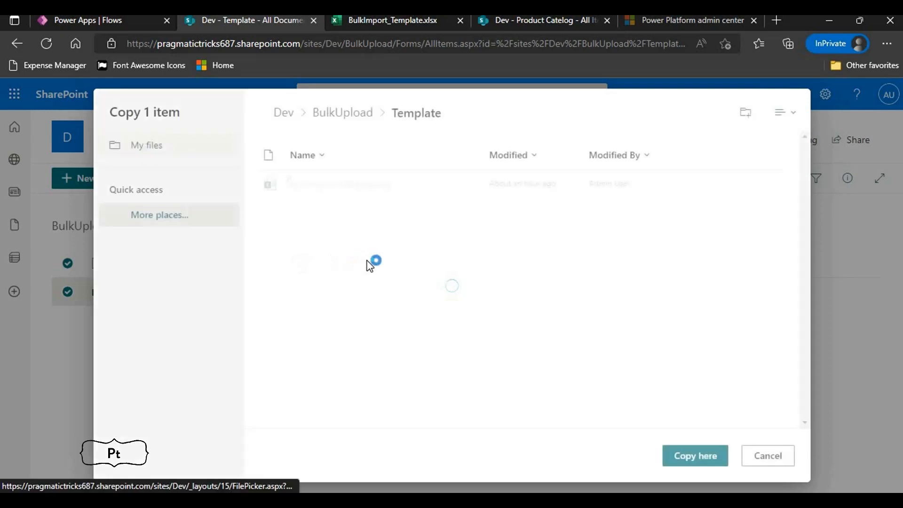
click(342, 113)
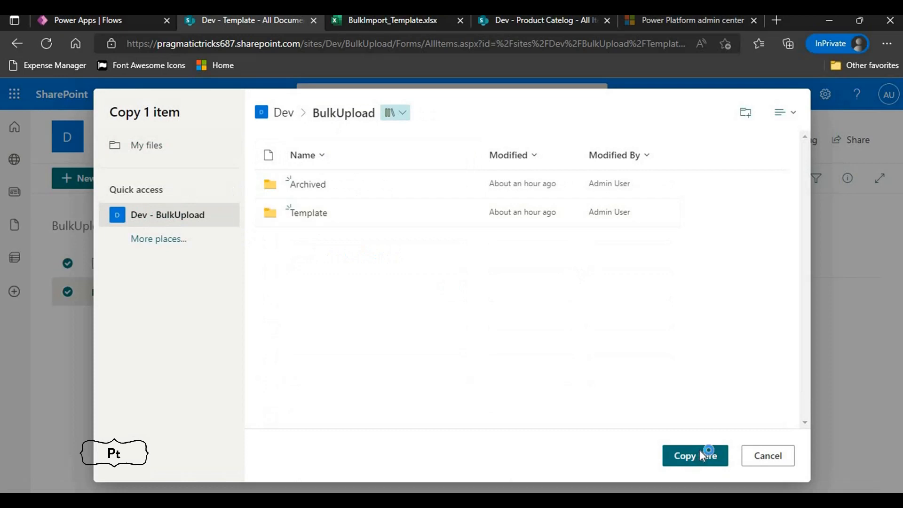
click(699, 450)
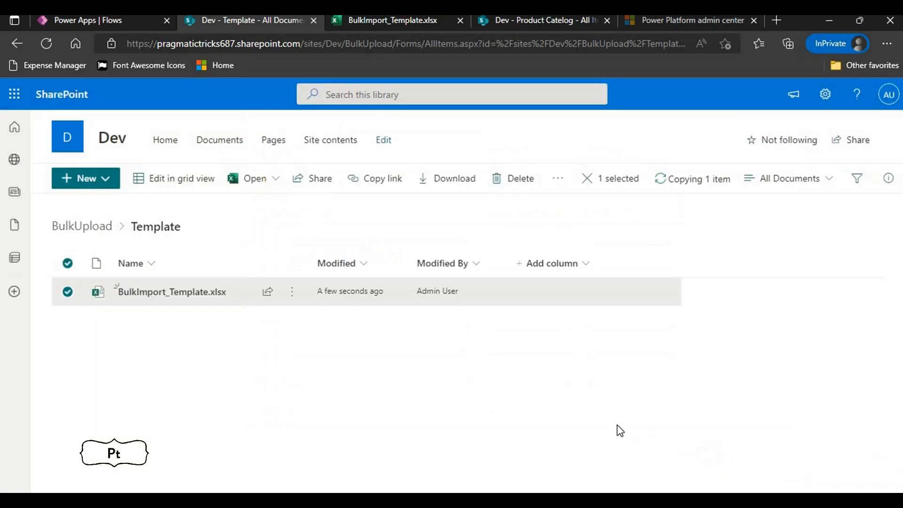
click(85, 227)
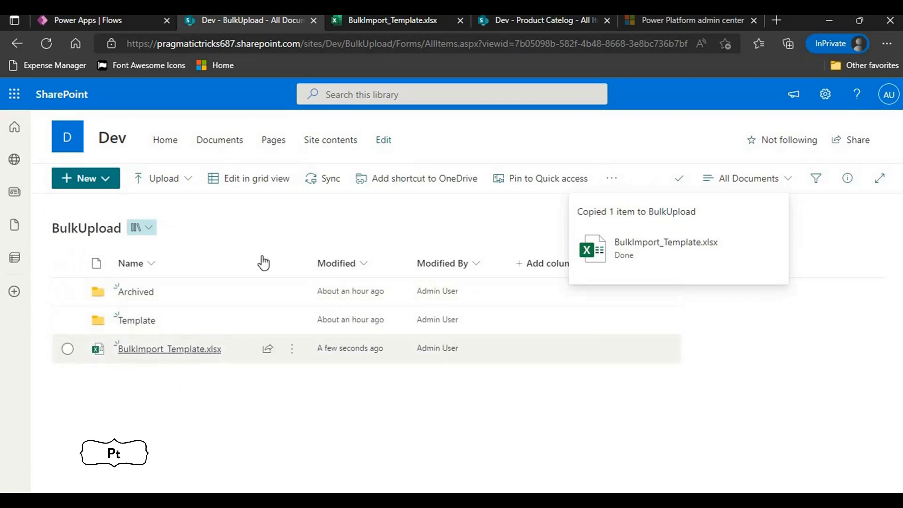
- Check the Bulk Import Products flow run, switch to the Product Catelog list and sort it by Created, newer to older
click(117, 19)
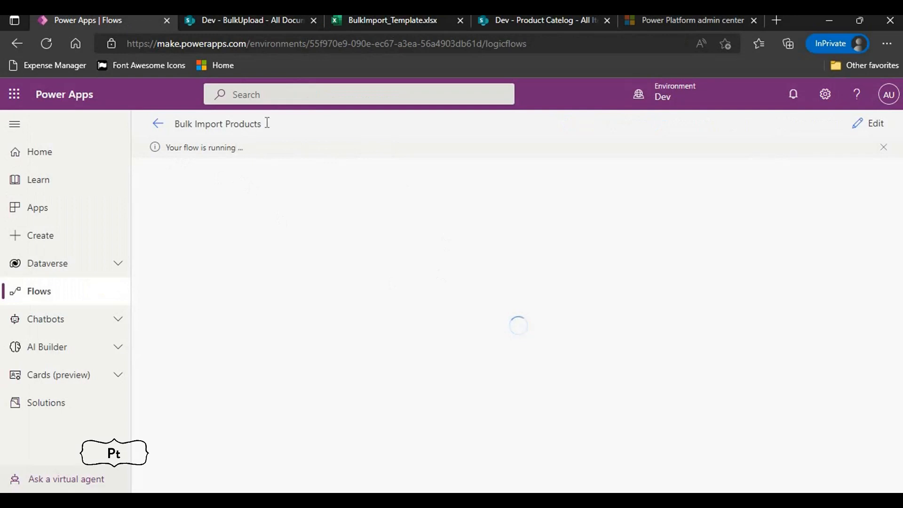
click(373, 23)
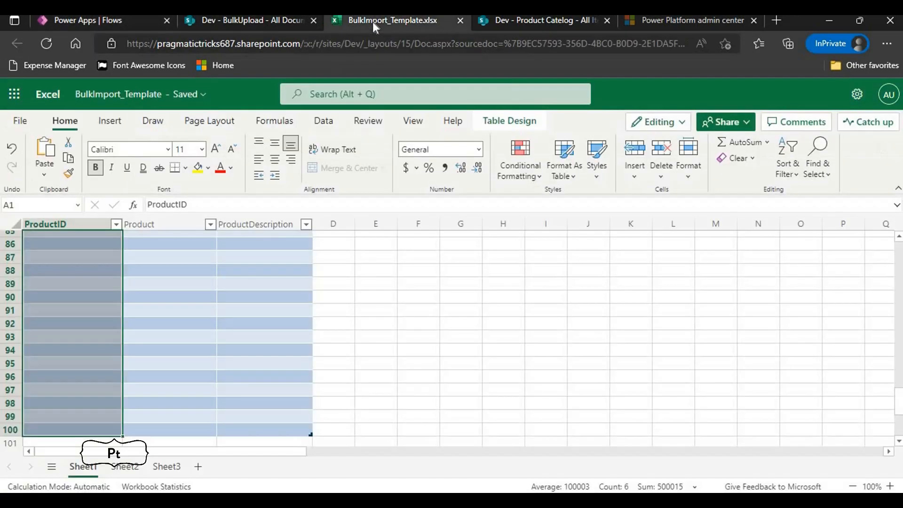
click(498, 17)
click(140, 264)
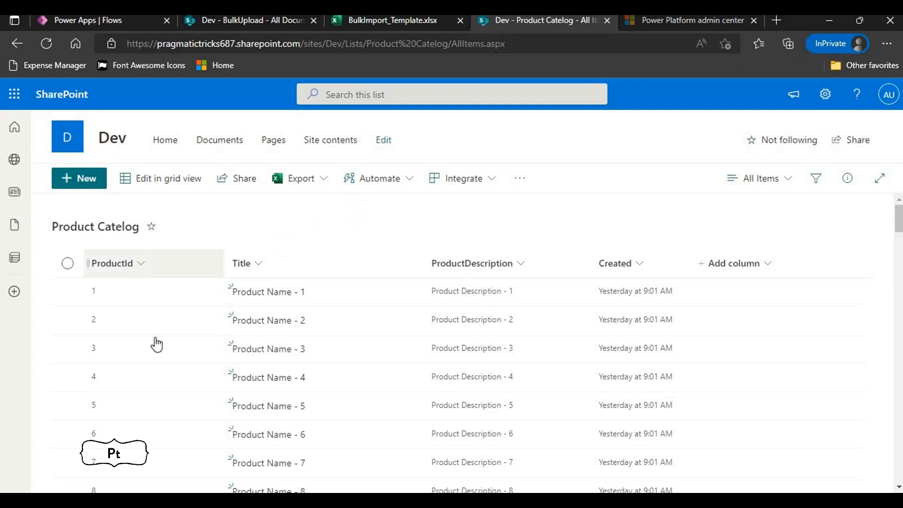
click(616, 263)
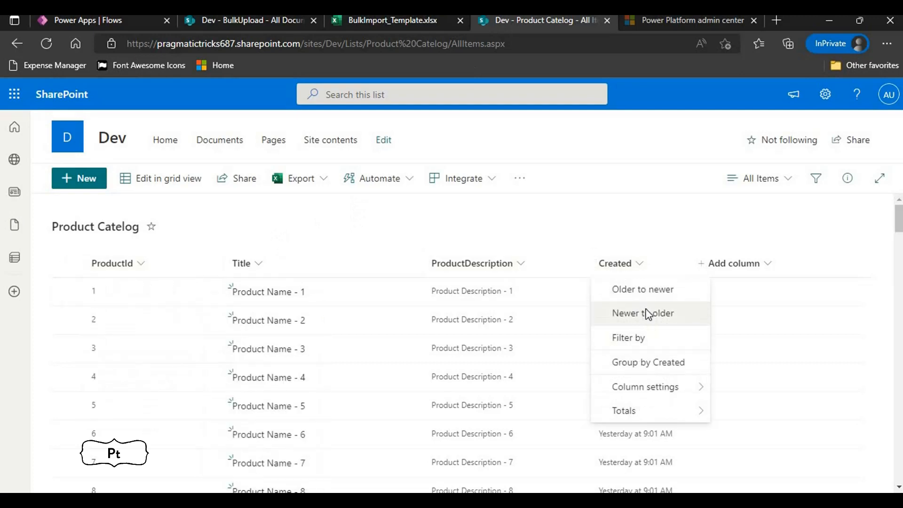
click(648, 313)
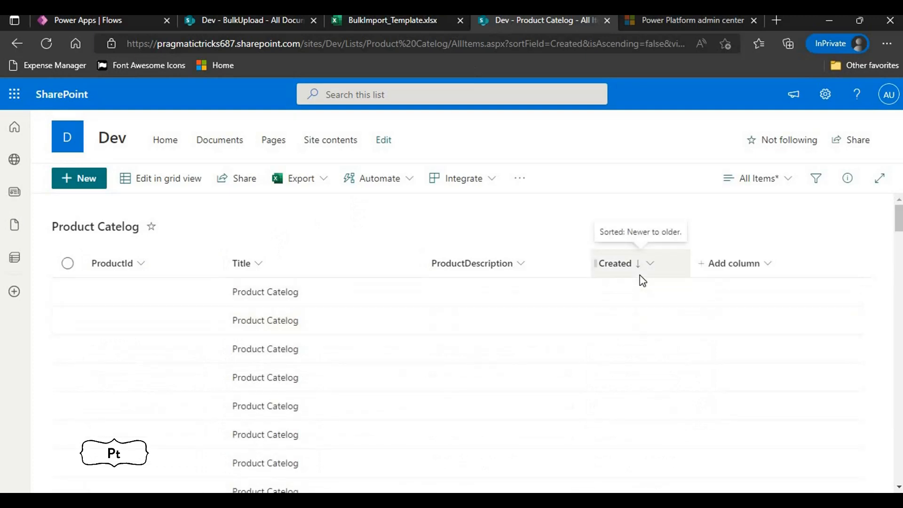
- Reapply the newer-to-older sorting on Created and reload the Product Catelog list
scroll(354, 367, down, 1)
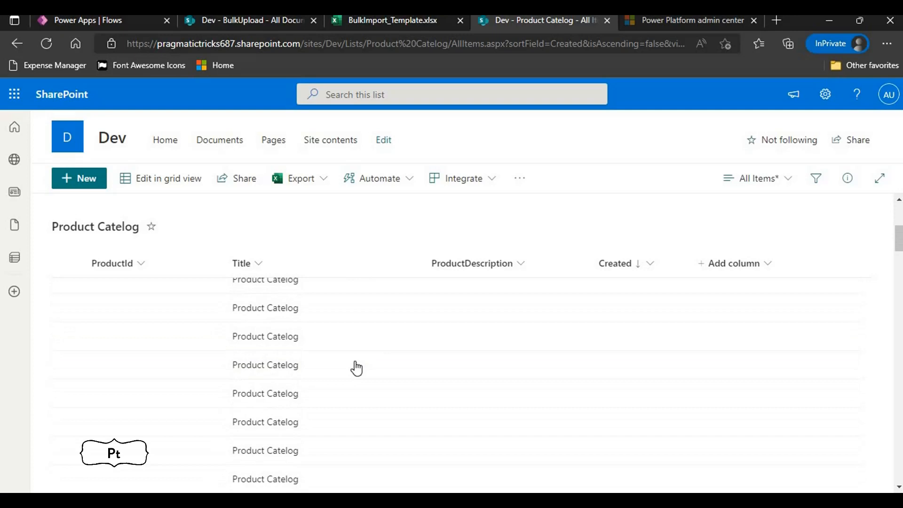
scroll(356, 367, down, 2)
scroll(356, 368, up, 10)
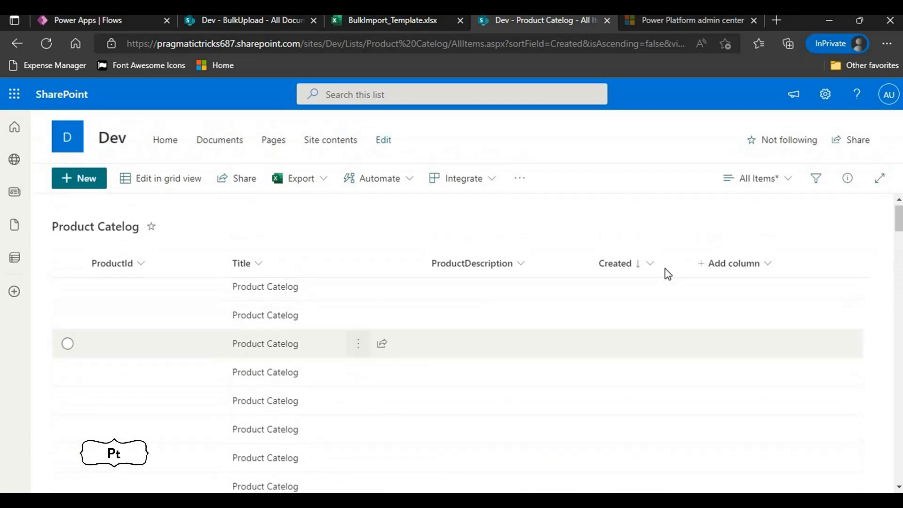
click(628, 264)
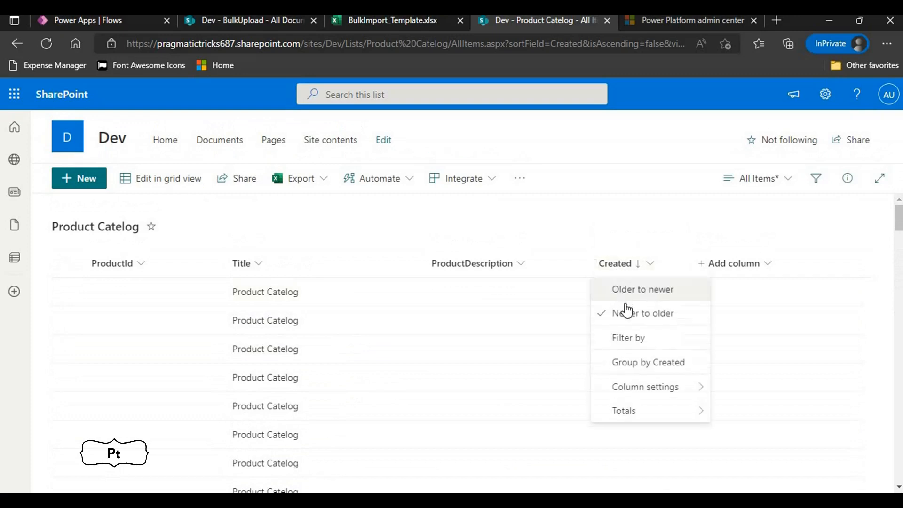
click(627, 311)
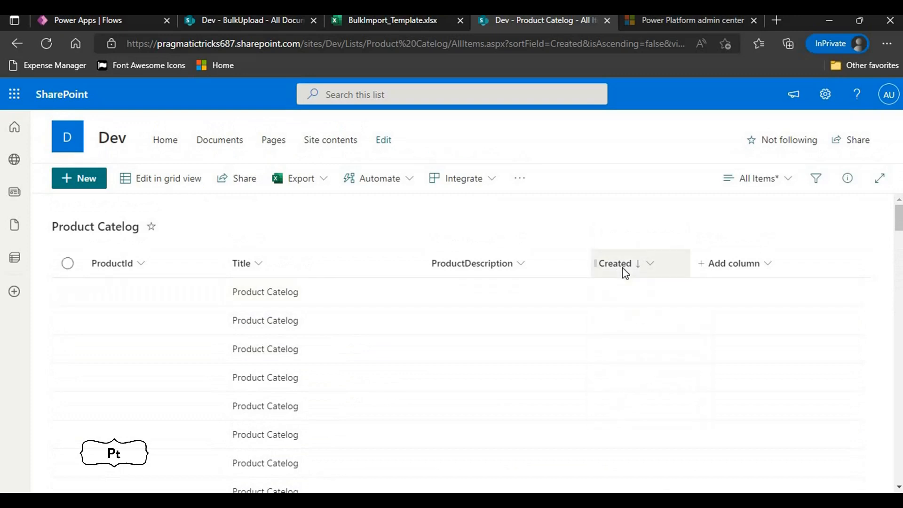
click(625, 266)
click(631, 313)
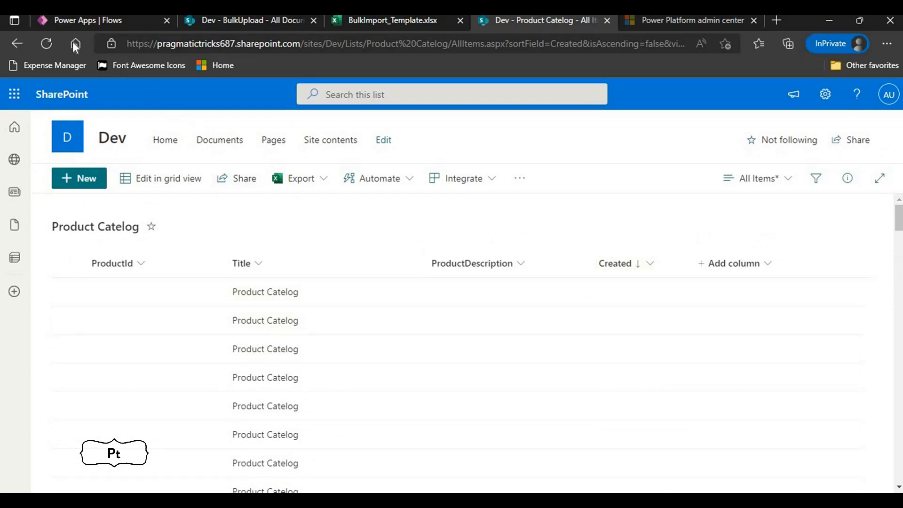
click(47, 43)
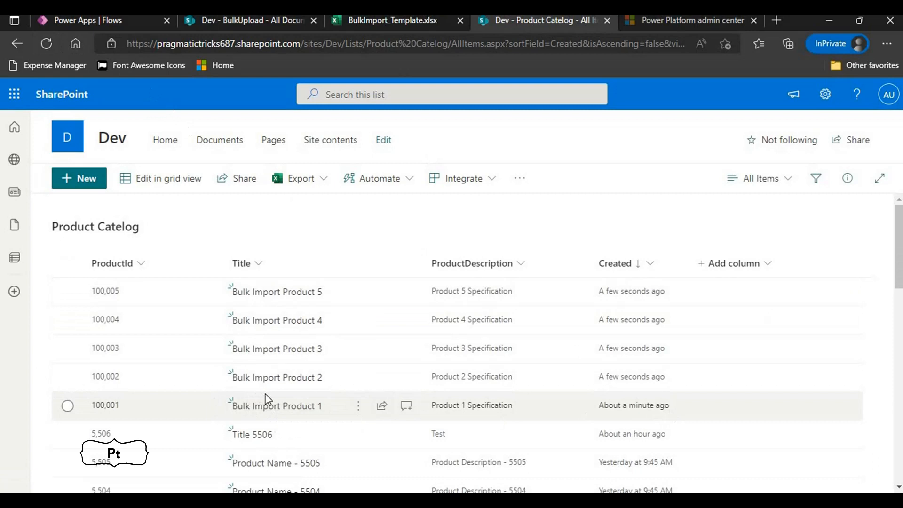
- Compare the filled ProductID rows in BulkImport_Template.xlsx with the newest Product Catelog items, and check the flow's run status
click(381, 20)
scroll(225, 400, up, 10)
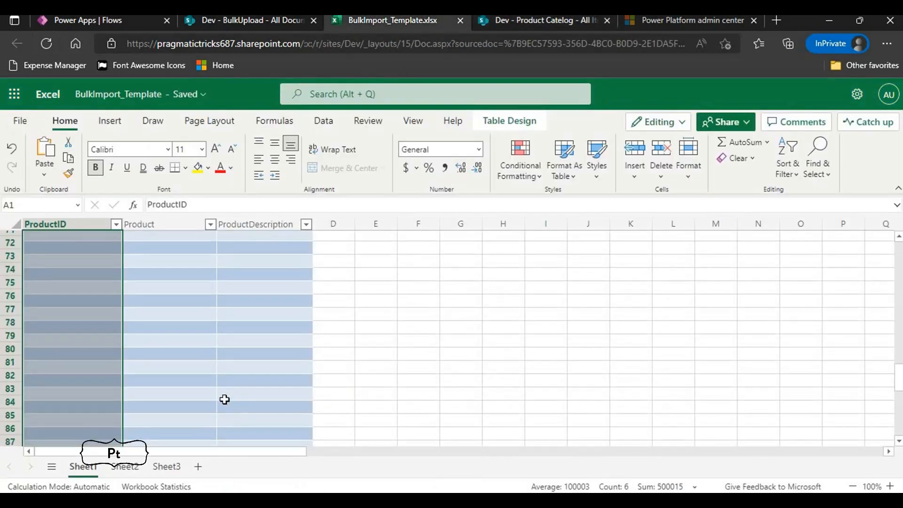
scroll(224, 399, up, 15)
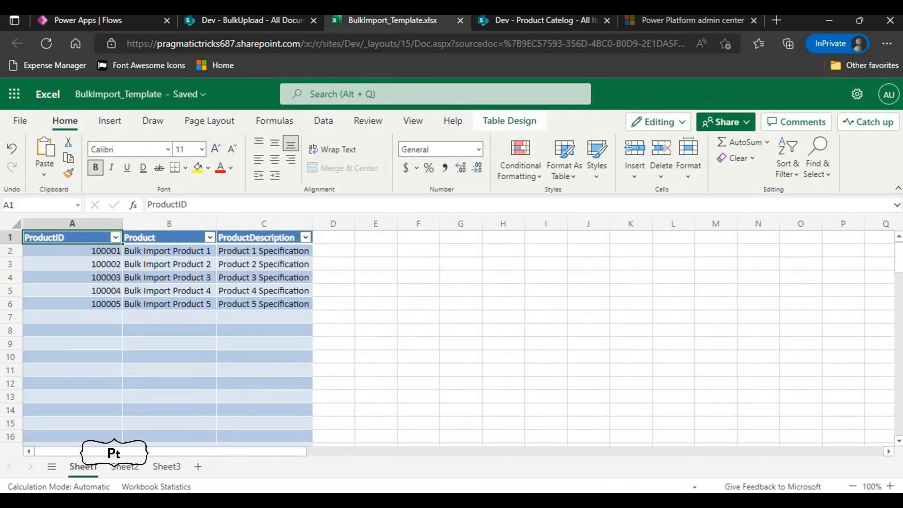
drag(108, 251, 106, 304)
click(507, 21)
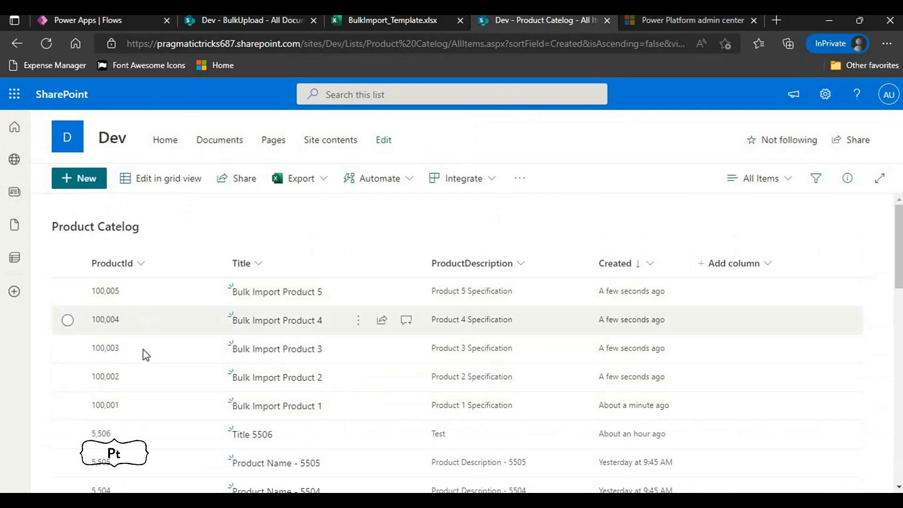
click(126, 20)
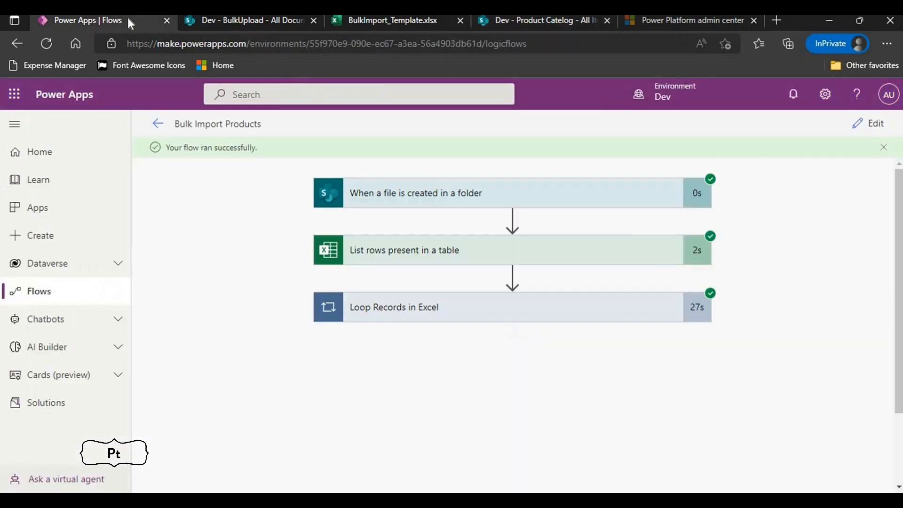
- Delete the BulkImport_Template.xlsx copy from the root of the BulkUpload library, even though the file is open
click(254, 22)
click(369, 20)
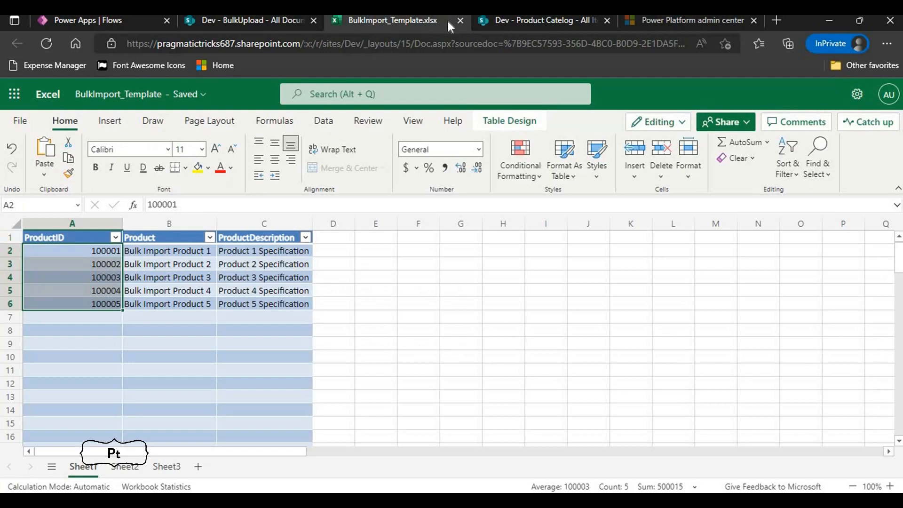
click(258, 19)
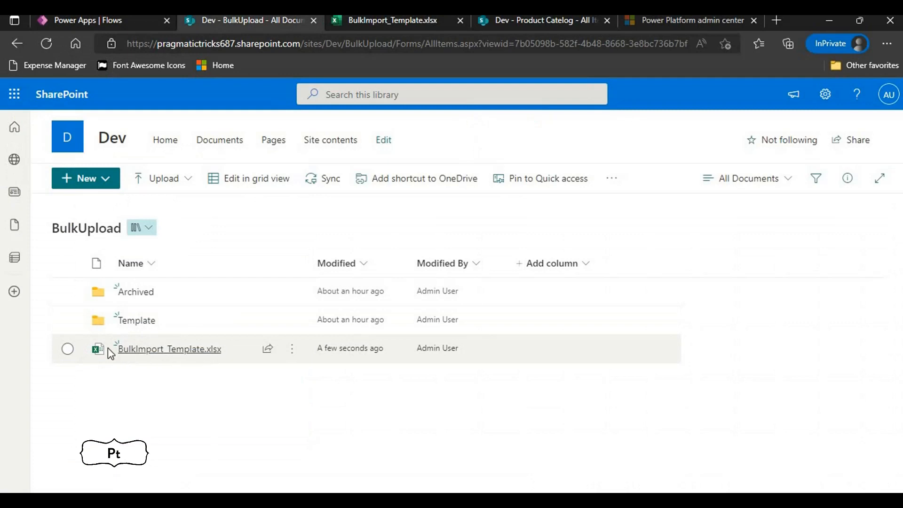
click(68, 350)
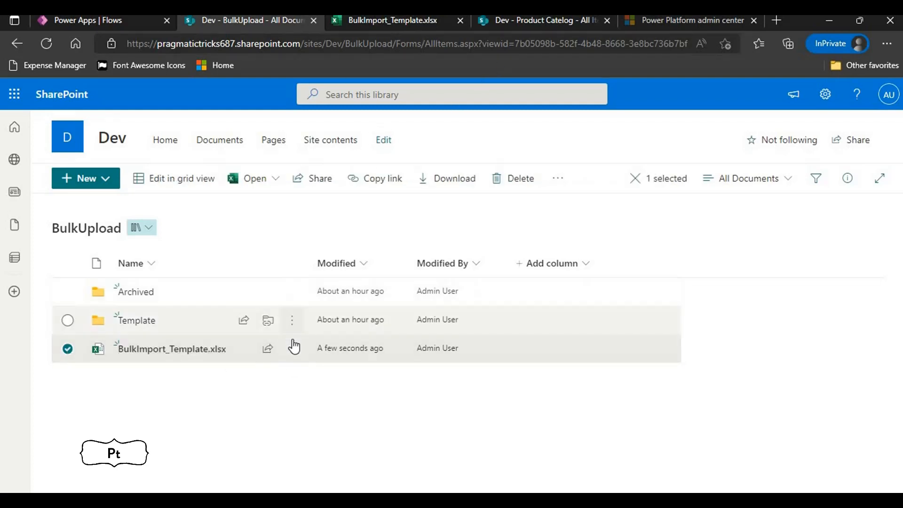
click(292, 350)
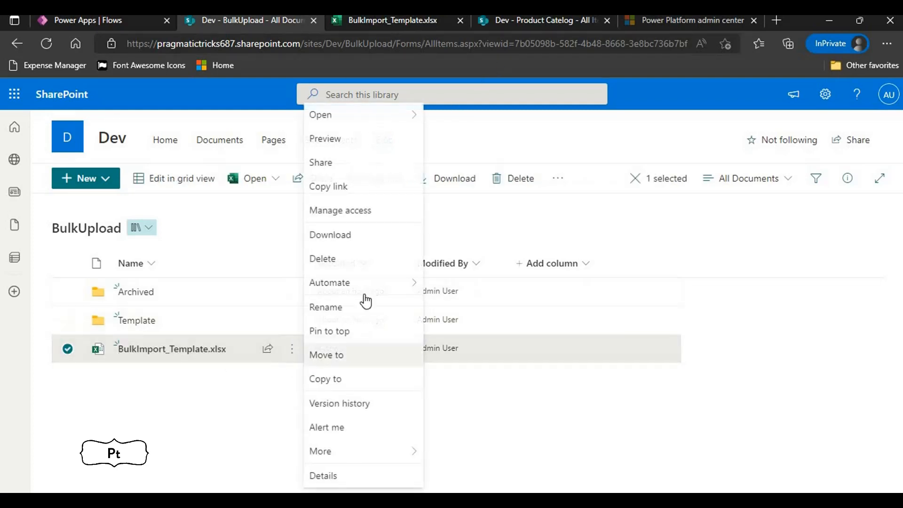
click(328, 259)
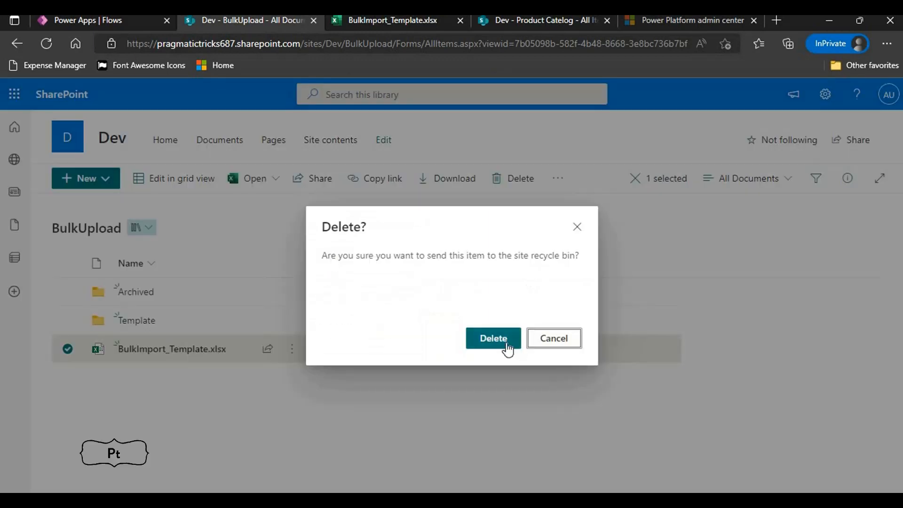
click(507, 346)
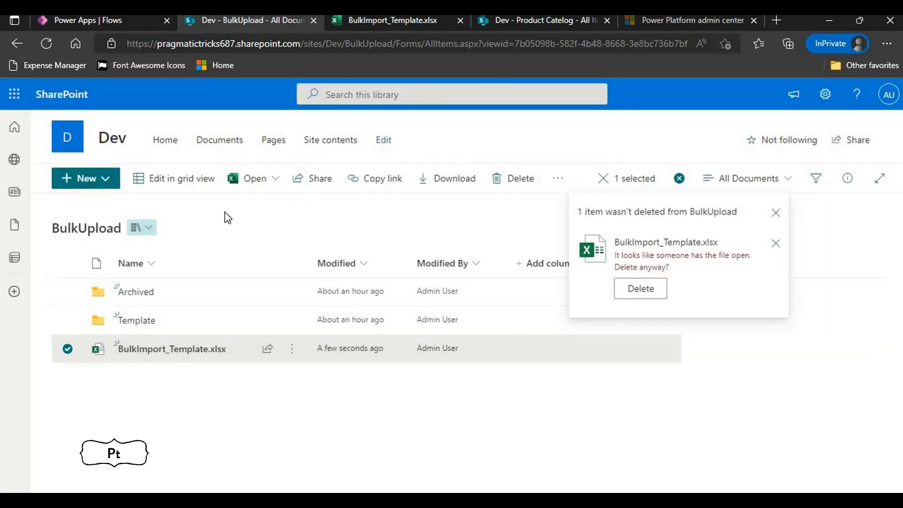
click(652, 295)
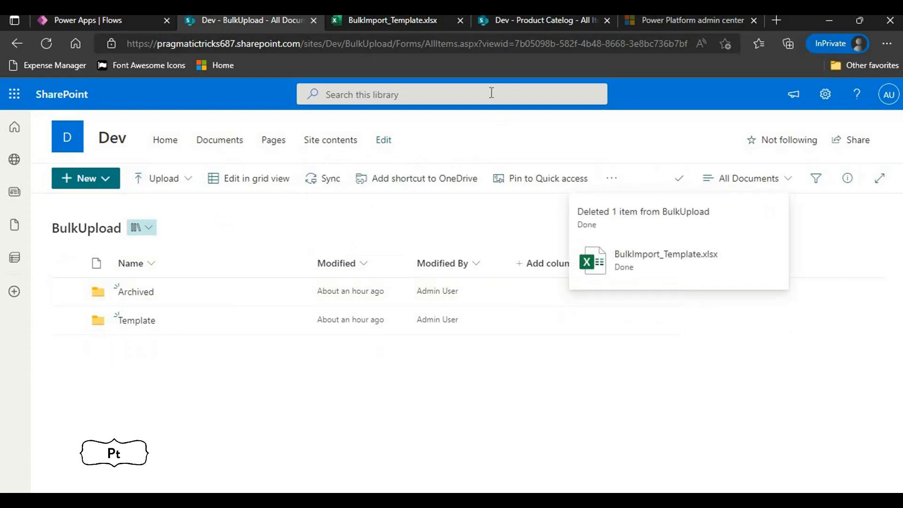
- Delete the items Bulk Import Product 1 to Bulk Import Product 5 from the Product Catelog list
click(411, 19)
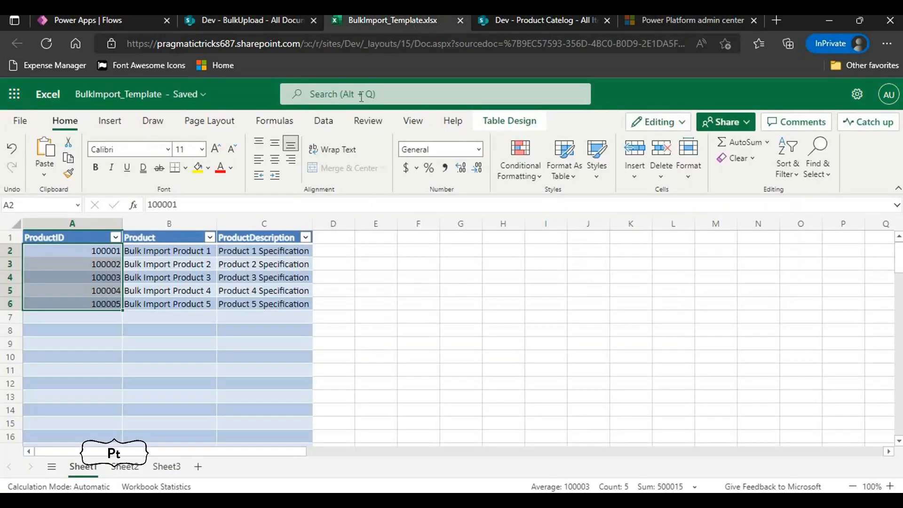
click(542, 24)
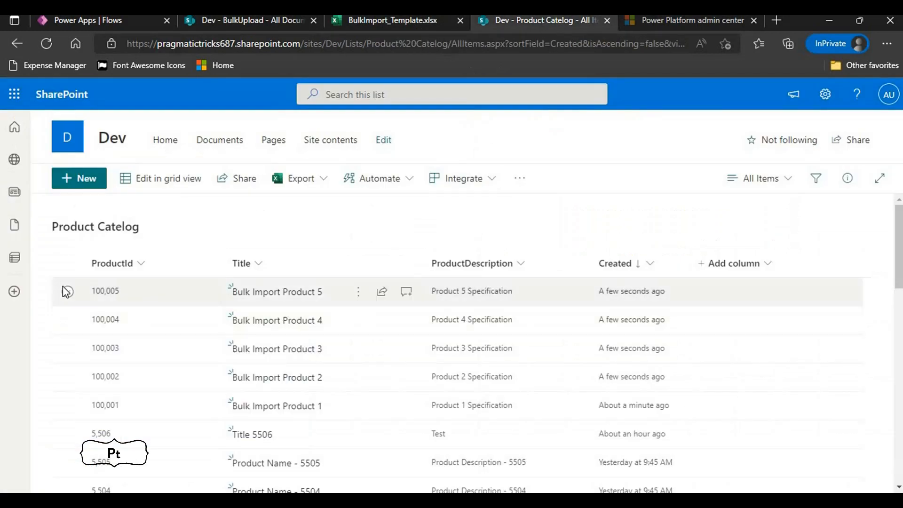
click(67, 291)
click(67, 320)
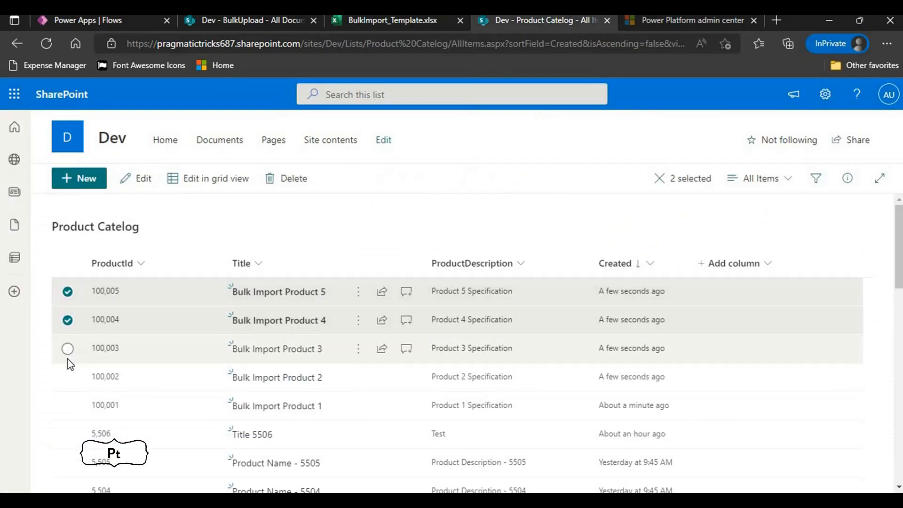
click(68, 349)
click(68, 377)
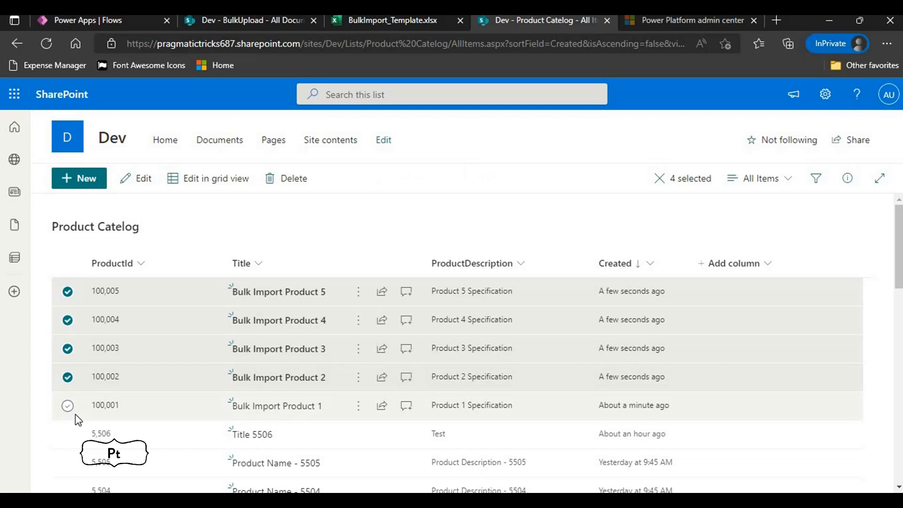
click(68, 405)
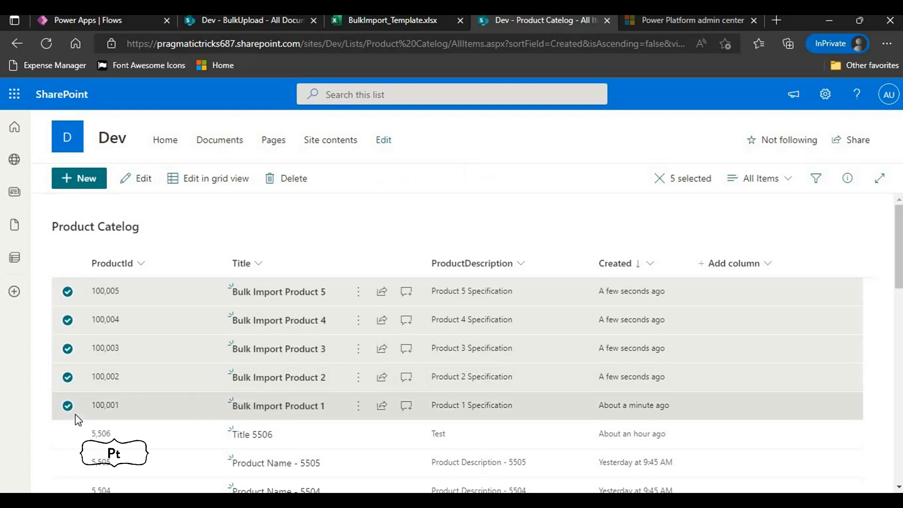
click(285, 179)
click(484, 350)
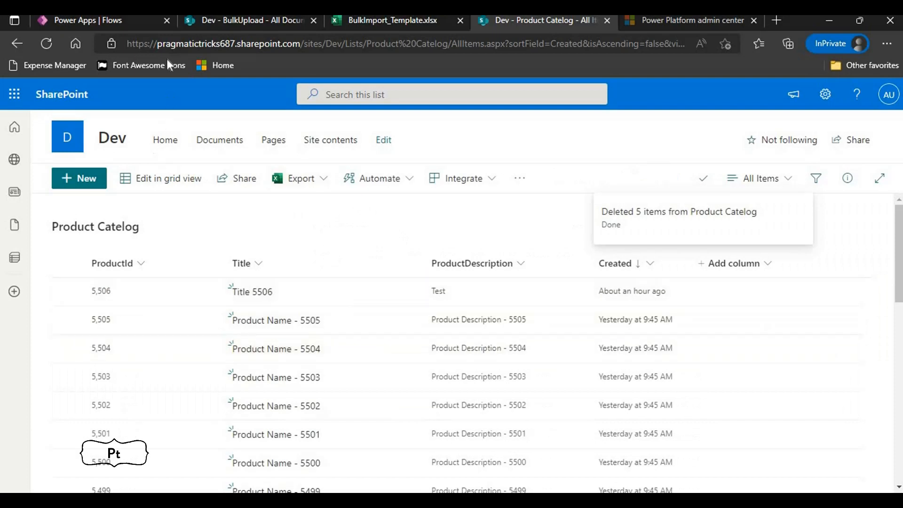
- Add a SharePoint Move file action after Loop Records in Excel in the Bulk Import Products flow
click(136, 21)
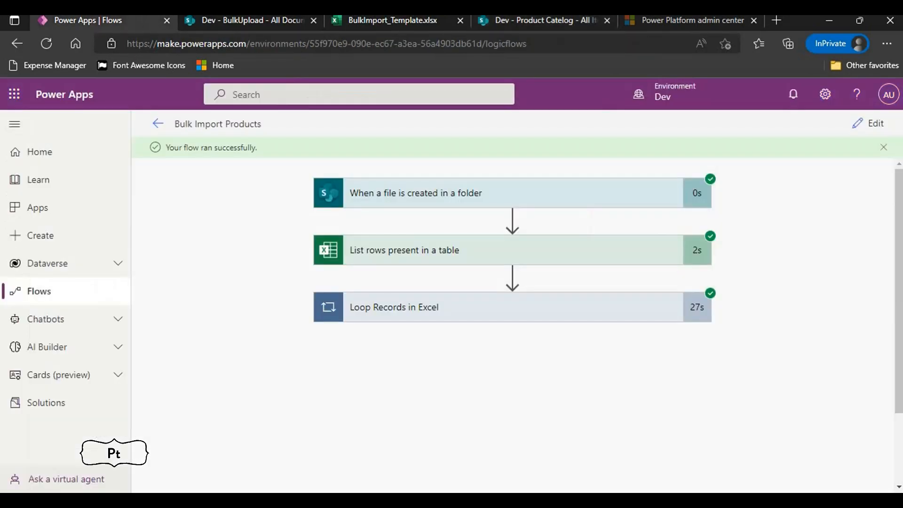
click(871, 125)
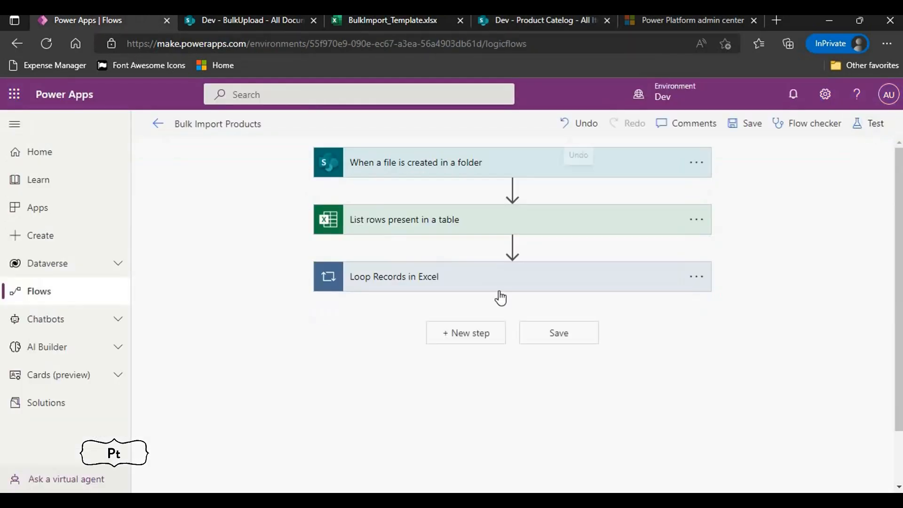
click(438, 338)
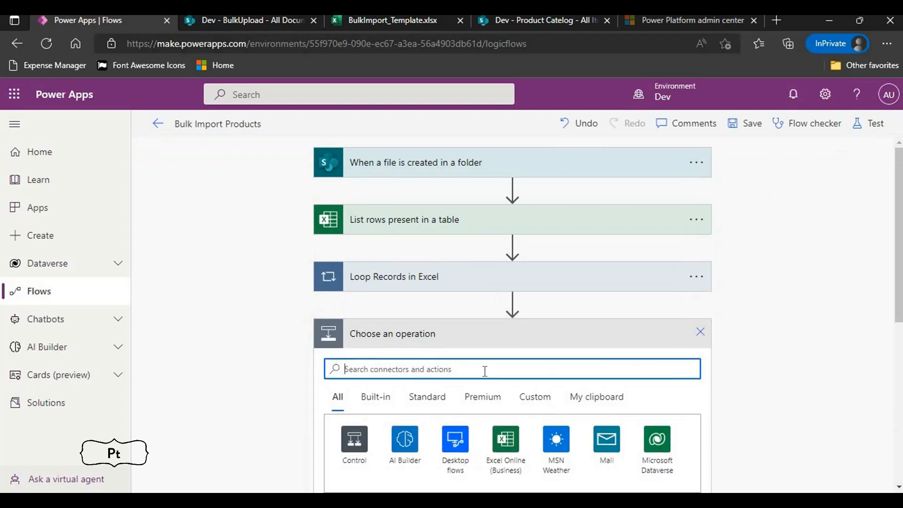
text(Move)
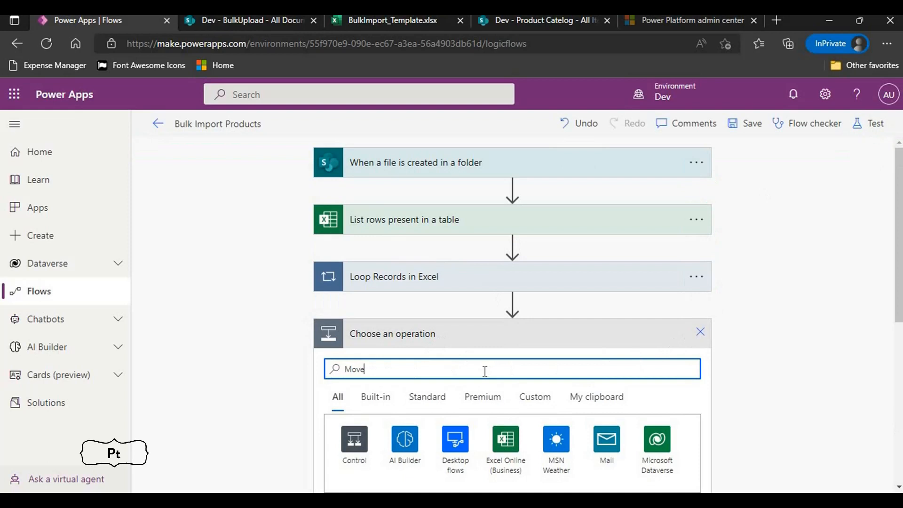
text( File)
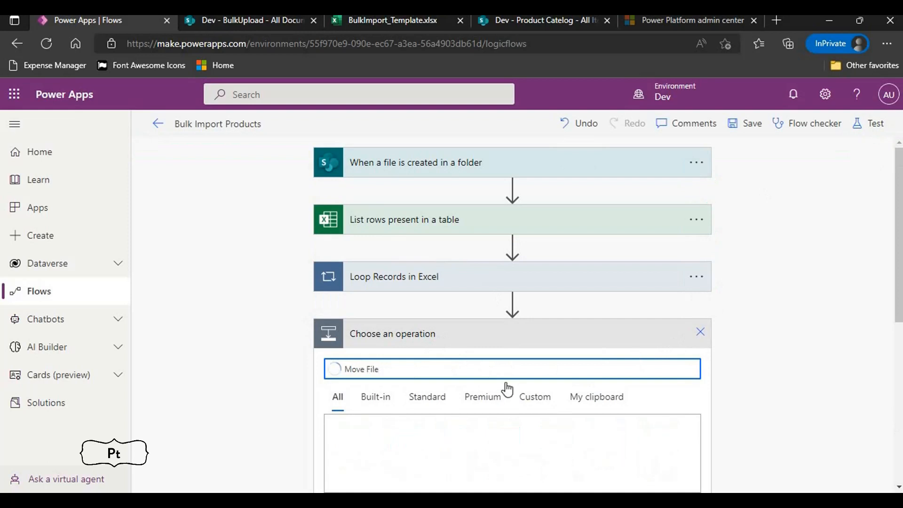
scroll(507, 390, down, 1)
scroll(454, 409, down, 2)
click(374, 399)
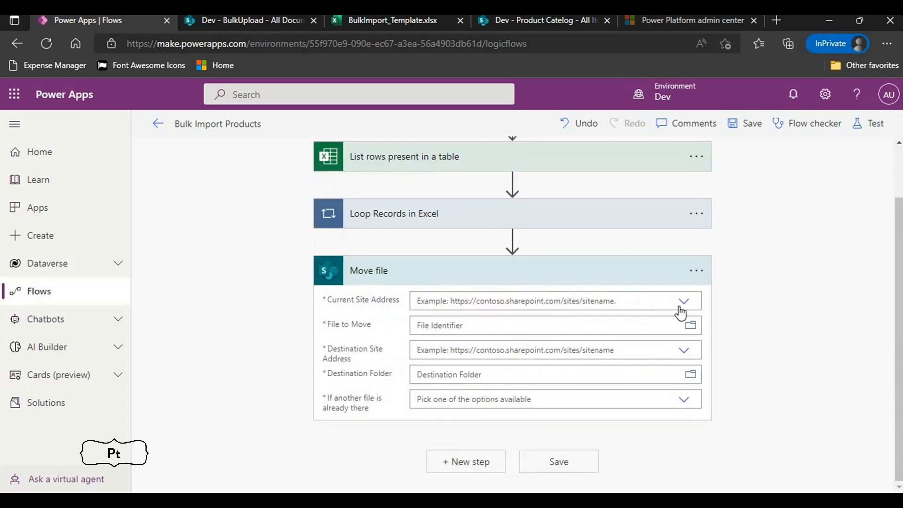
- Set the Move file action's current site address to Dev and the file to move to the trigger's x-ms-file-name-encoded value
click(683, 302)
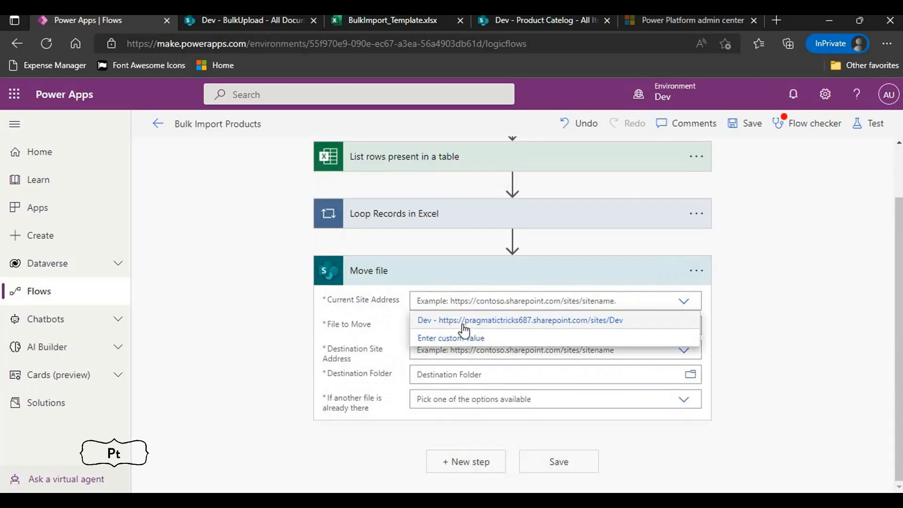
click(463, 322)
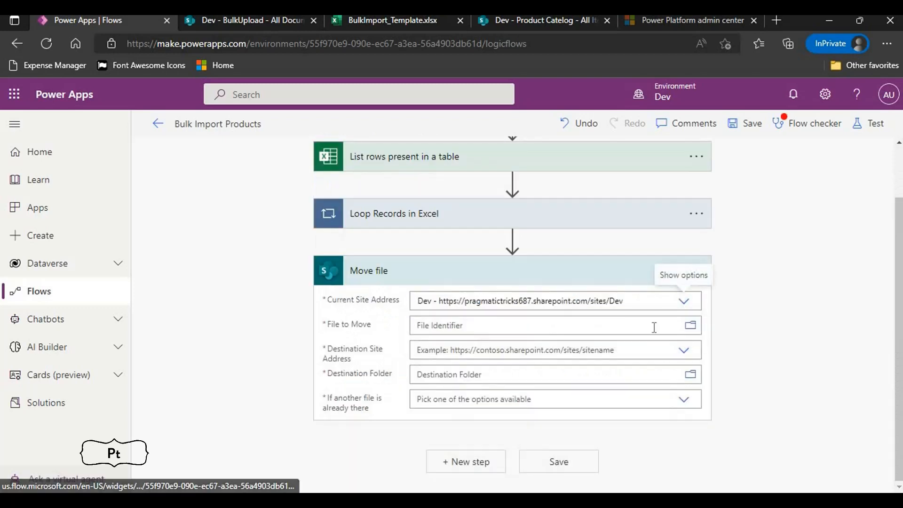
click(551, 322)
scroll(742, 354, down, 2)
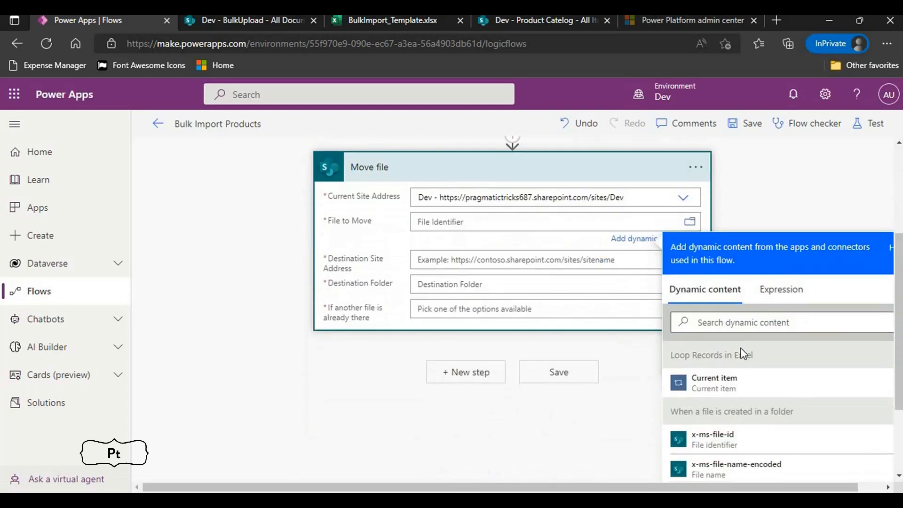
click(736, 323)
text(Id)
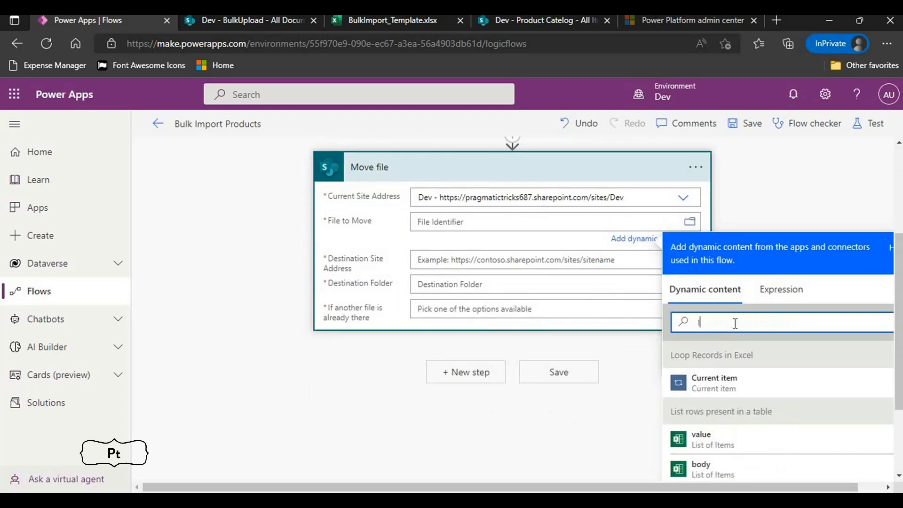
key(BackSpace)
key(BackSpace)
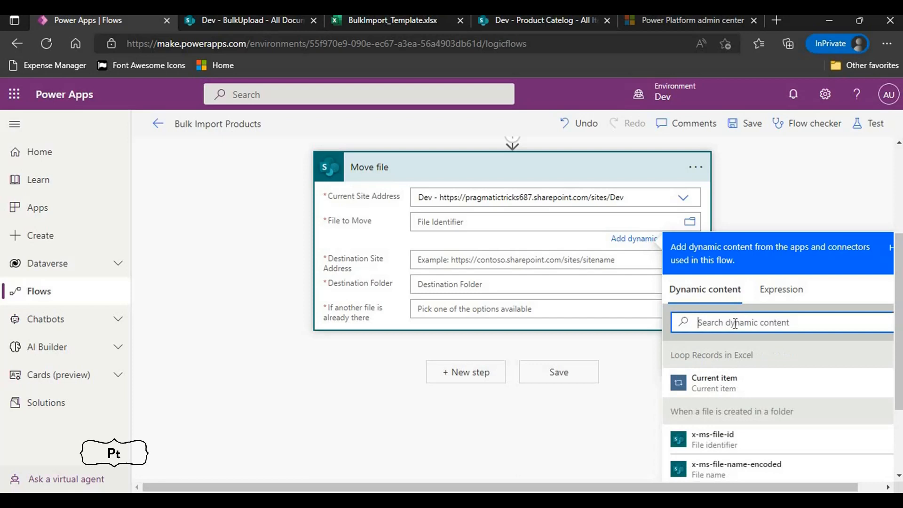
scroll(763, 368, down, 2)
scroll(406, 331, up, 2)
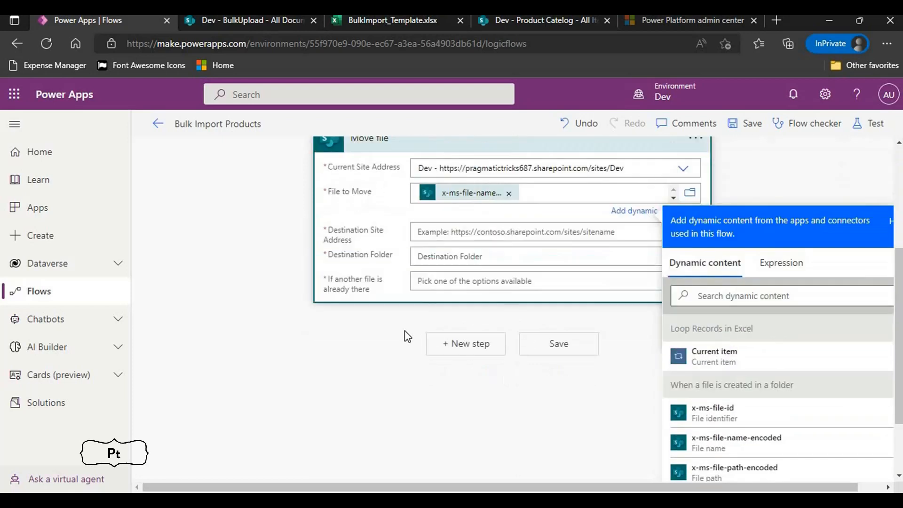
- Set the Move file action's destination site address to Dev and its destination folder to /BulkUpload/Archived
click(441, 245)
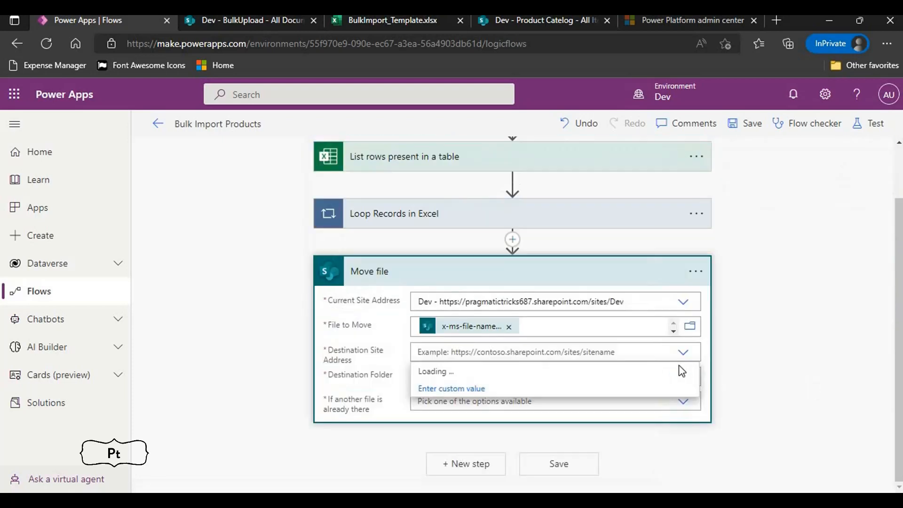
click(559, 374)
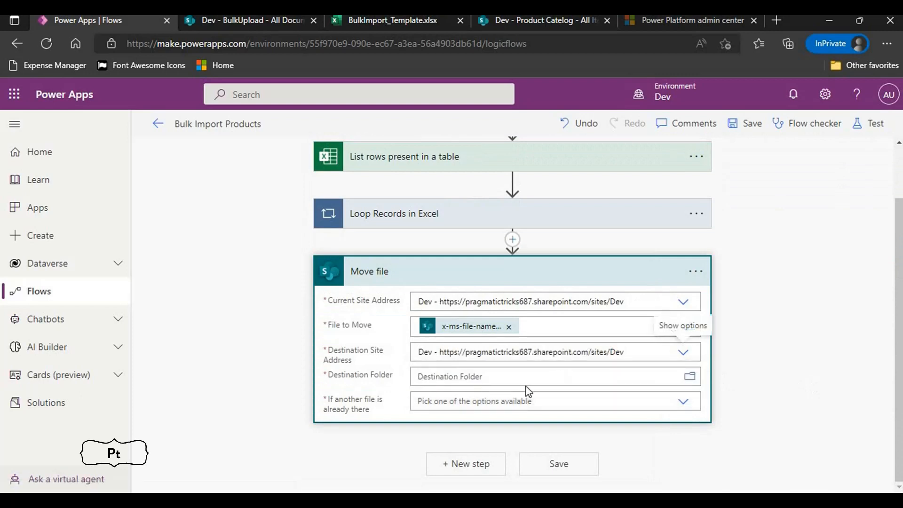
click(689, 376)
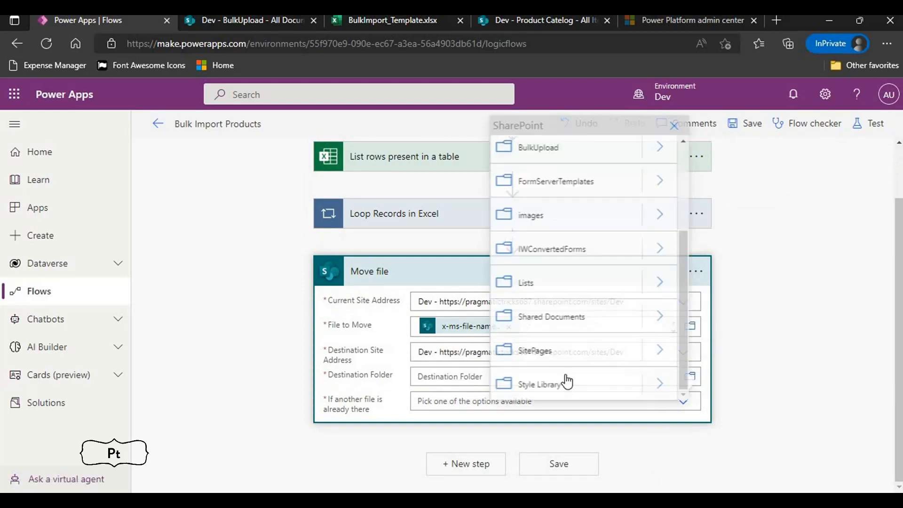
click(565, 159)
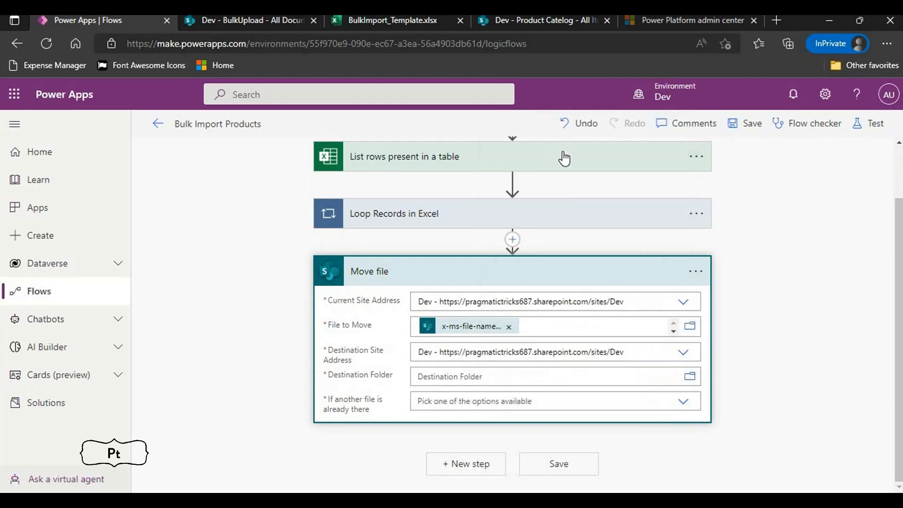
click(690, 377)
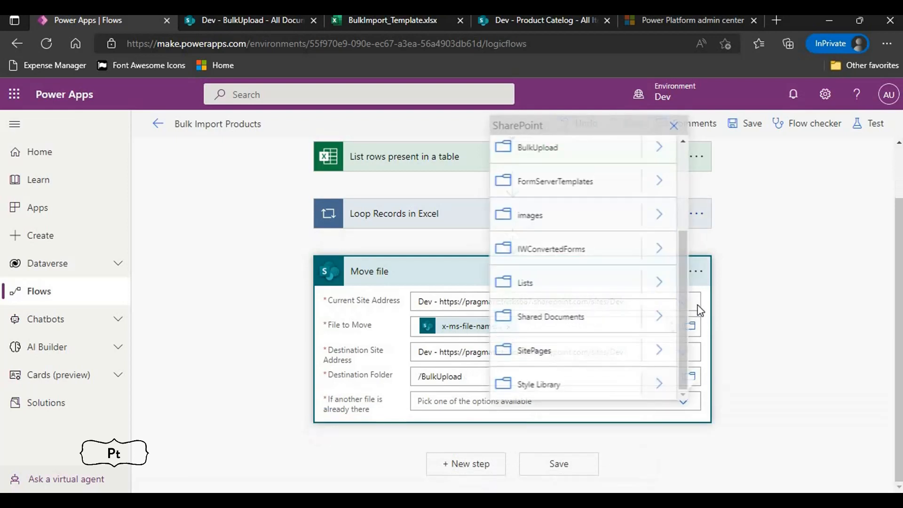
click(665, 157)
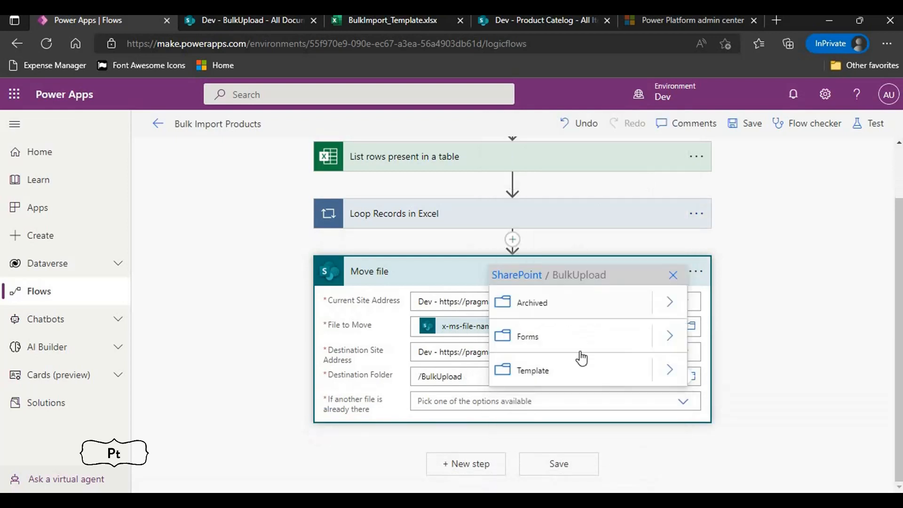
click(563, 307)
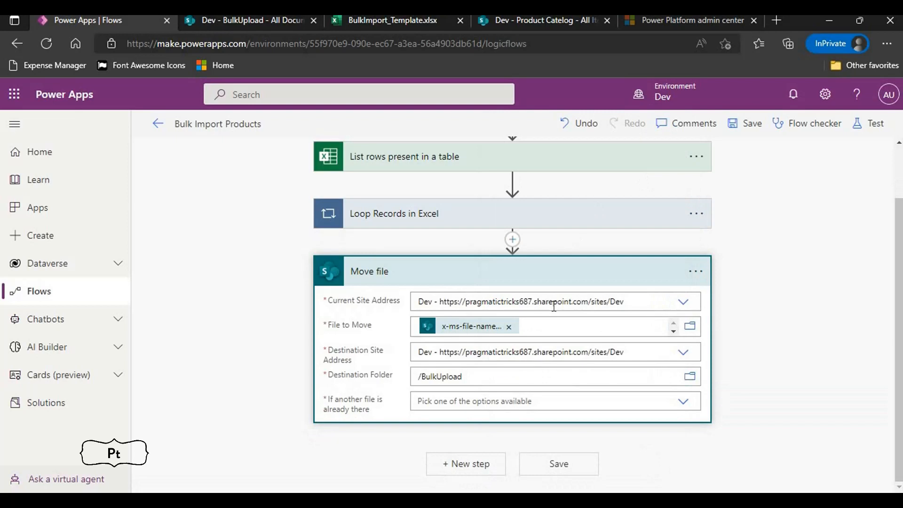
- Choose Replace for when another file is already there, and save the flow
click(497, 412)
click(682, 406)
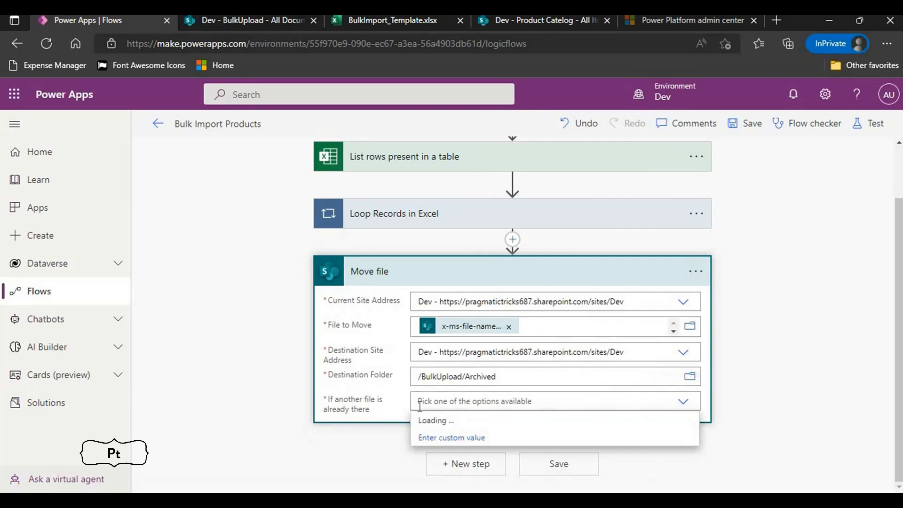
click(434, 456)
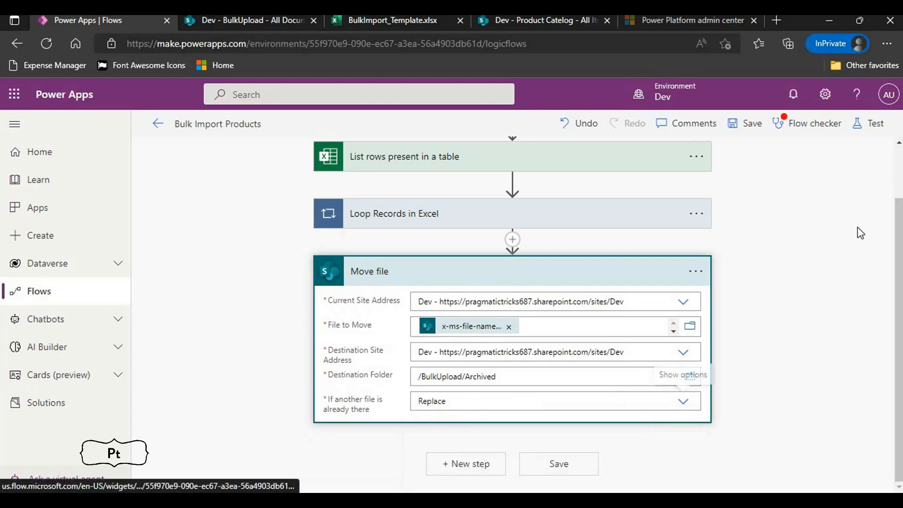
click(750, 127)
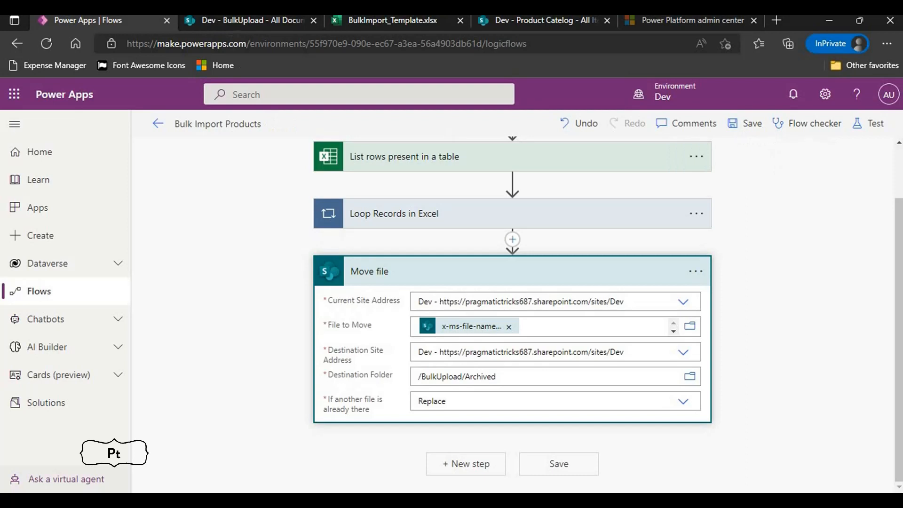
- Review the BulkUpload library's contents and the product rows in BulkImport_Template.xlsx before testing the flow
click(257, 25)
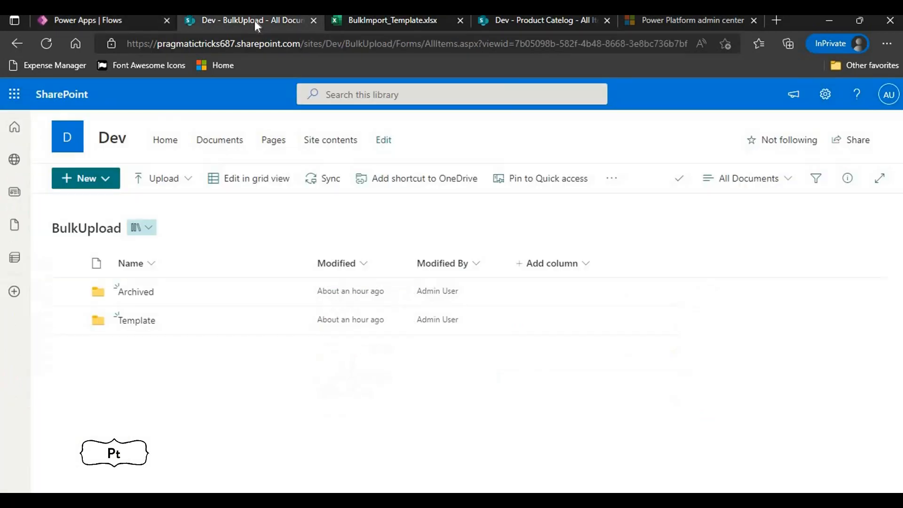
click(365, 23)
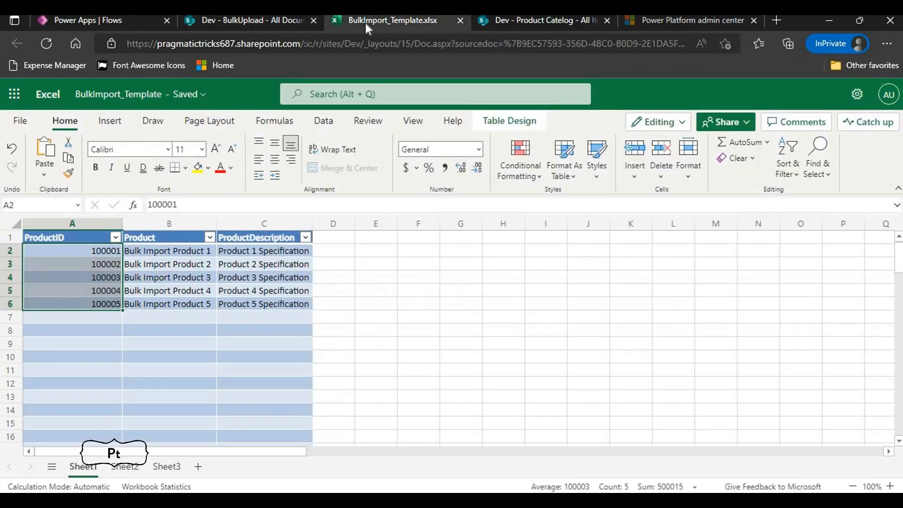
click(66, 22)
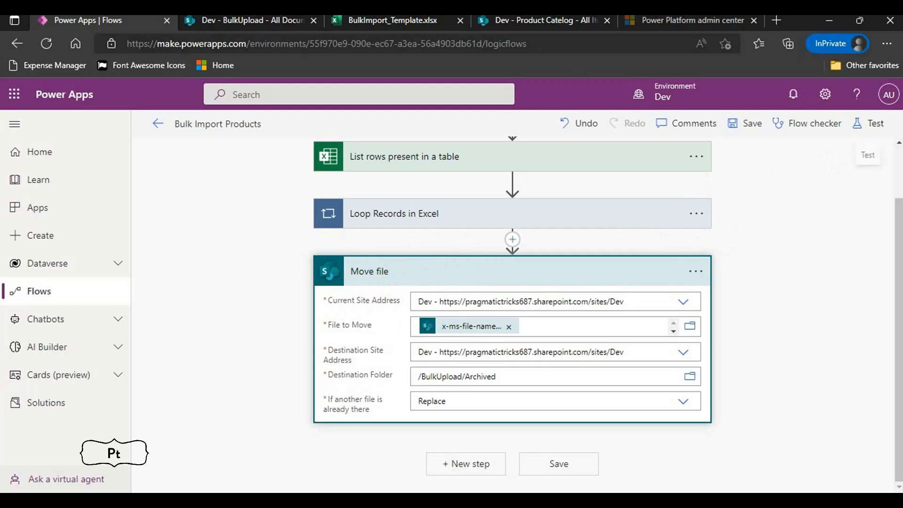
click(262, 21)
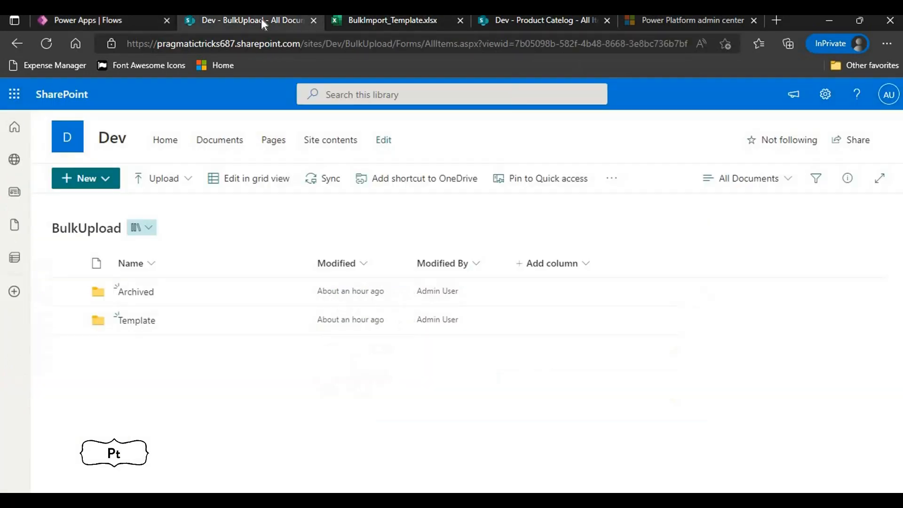
- Leave the flow editor and open the Bulk Import Products details page to view its run history
click(133, 22)
click(155, 124)
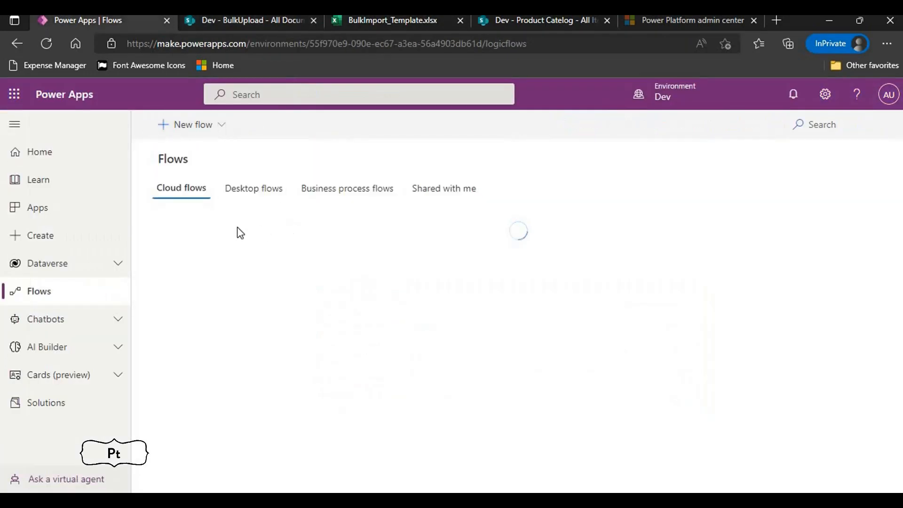
click(269, 282)
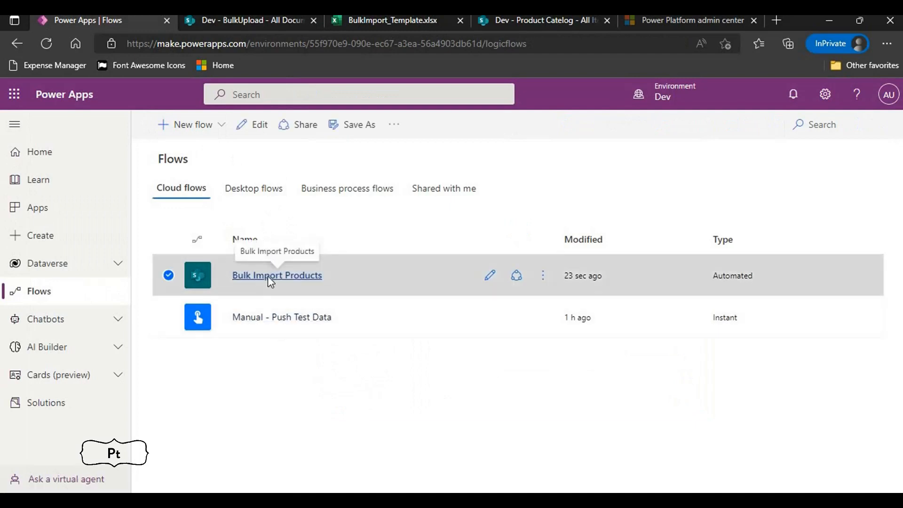
click(271, 277)
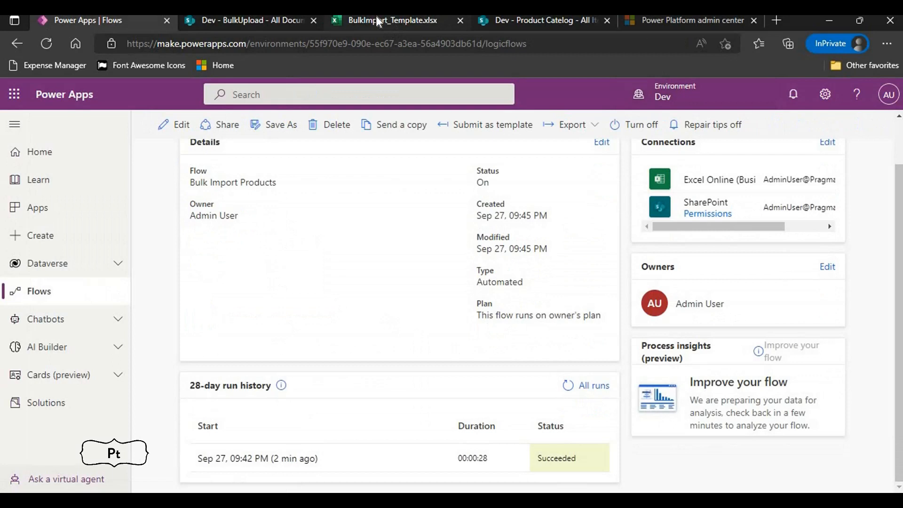
- Copy BulkImport_Template.xlsx from the Template folder to the root of the BulkUpload library
click(269, 21)
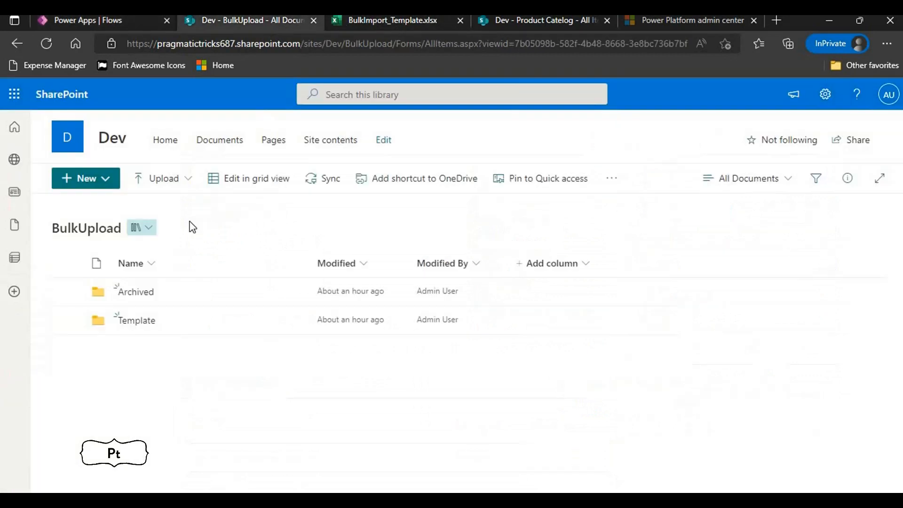
click(133, 321)
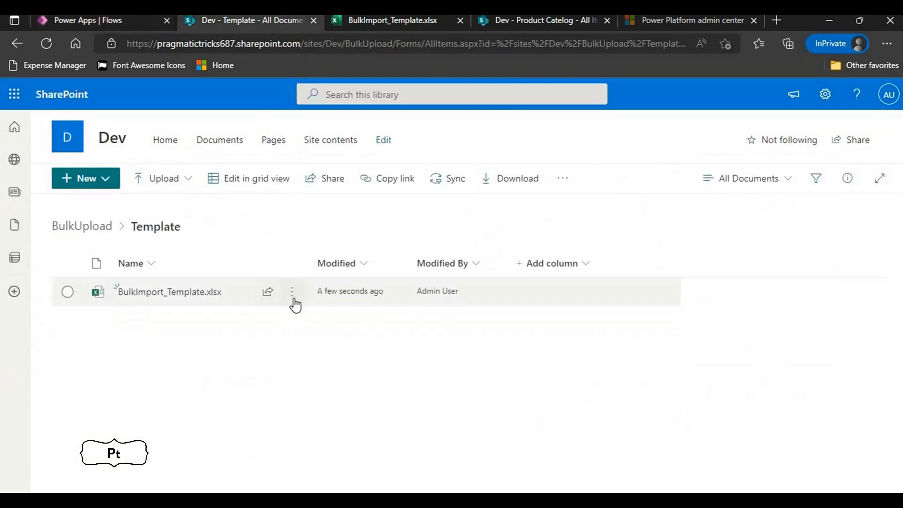
click(294, 299)
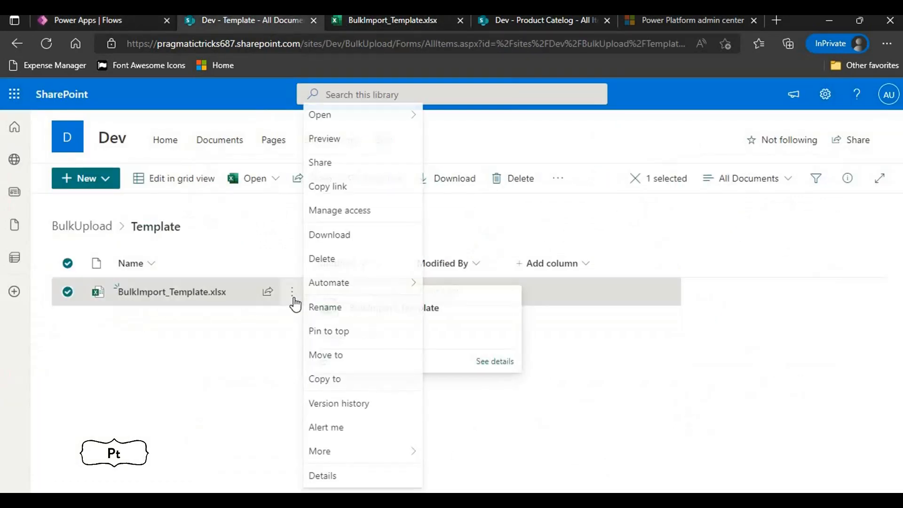
click(333, 382)
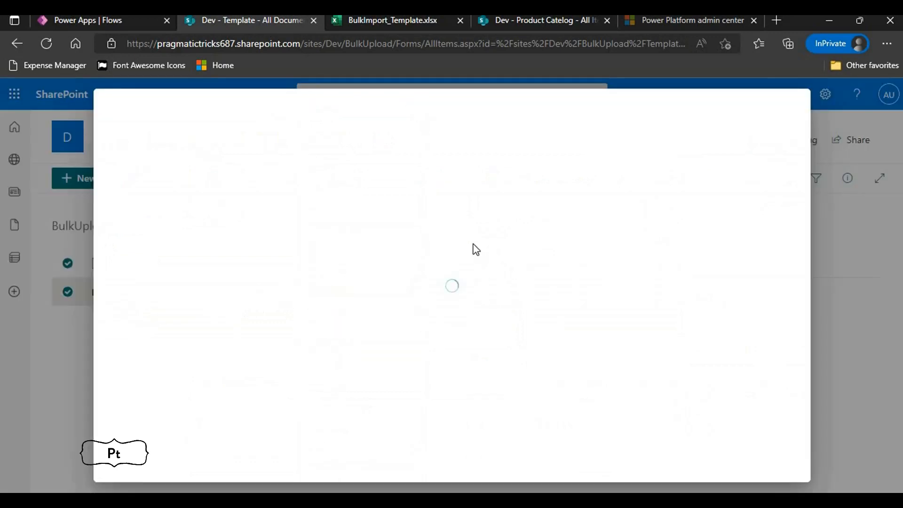
click(328, 118)
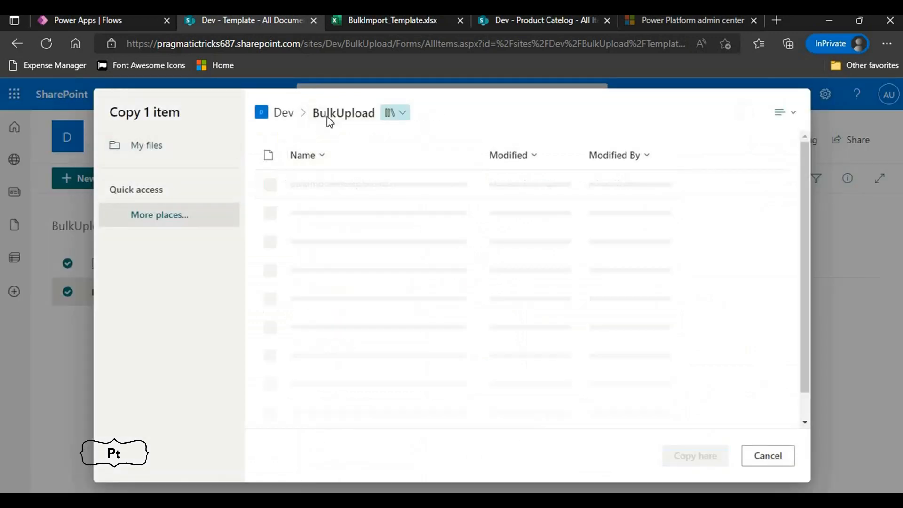
click(703, 458)
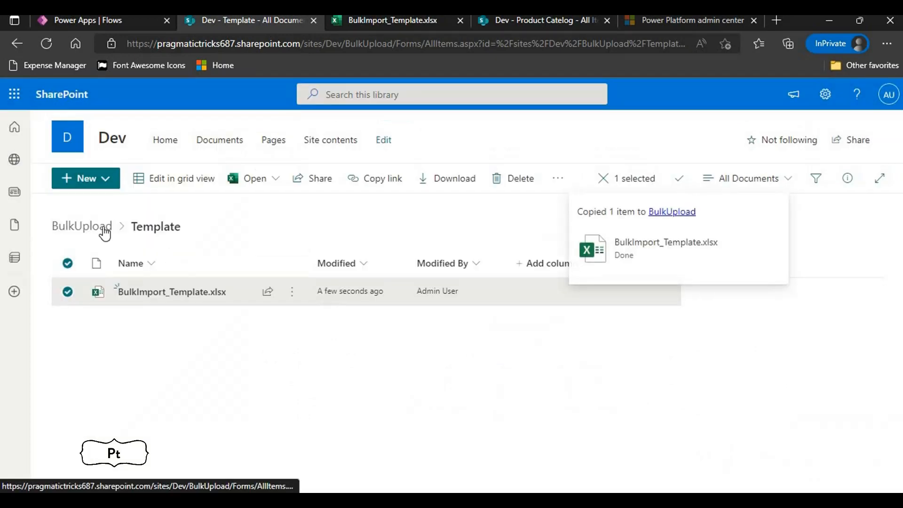
- Return to the BulkUpload library root, then refresh the Bulk Import Products run history to find the run triggered by the copied file
click(99, 228)
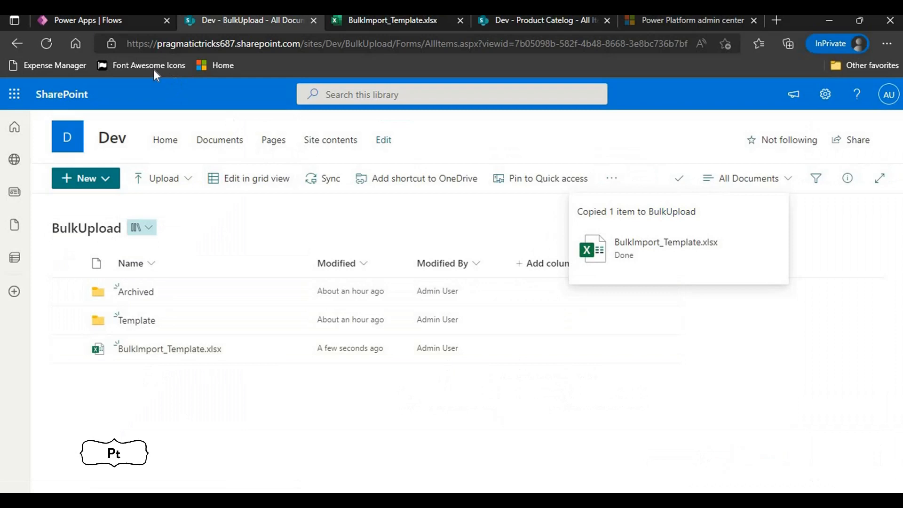
click(94, 20)
click(567, 385)
click(569, 388)
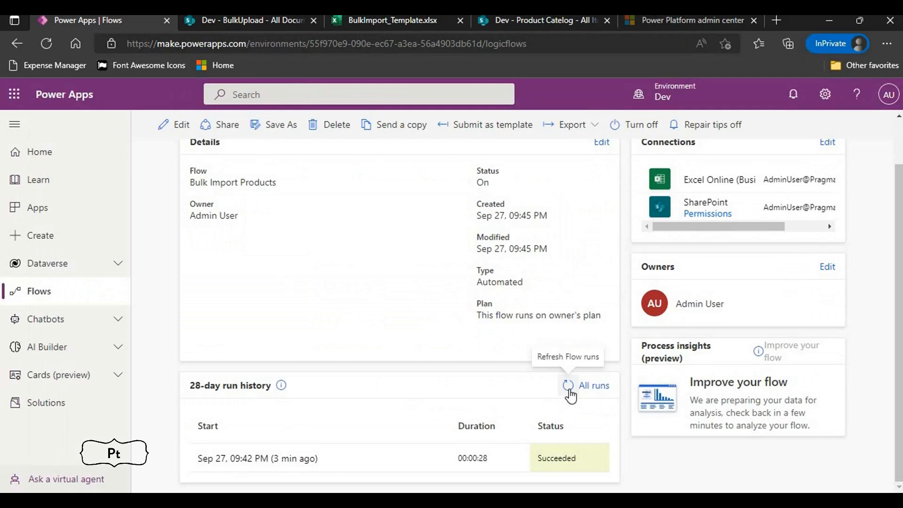
click(570, 395)
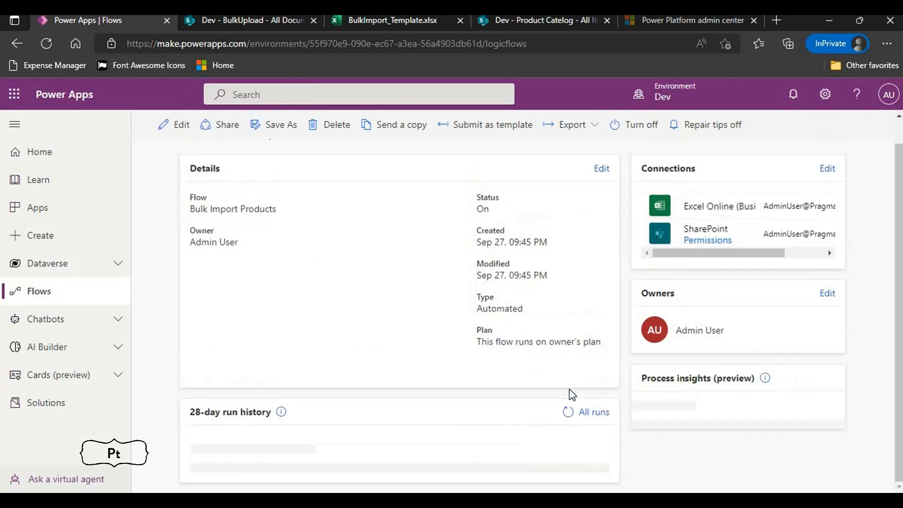
click(570, 400)
click(569, 396)
click(569, 397)
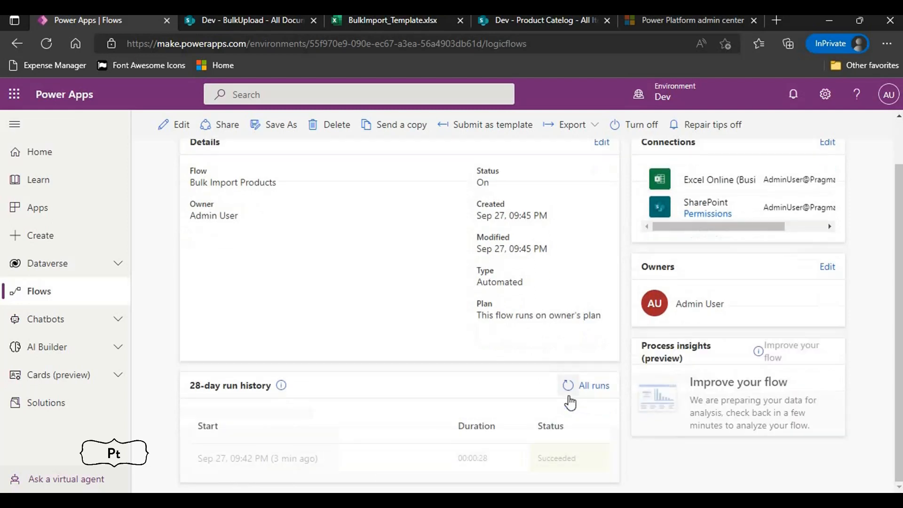
click(569, 397)
click(569, 397)
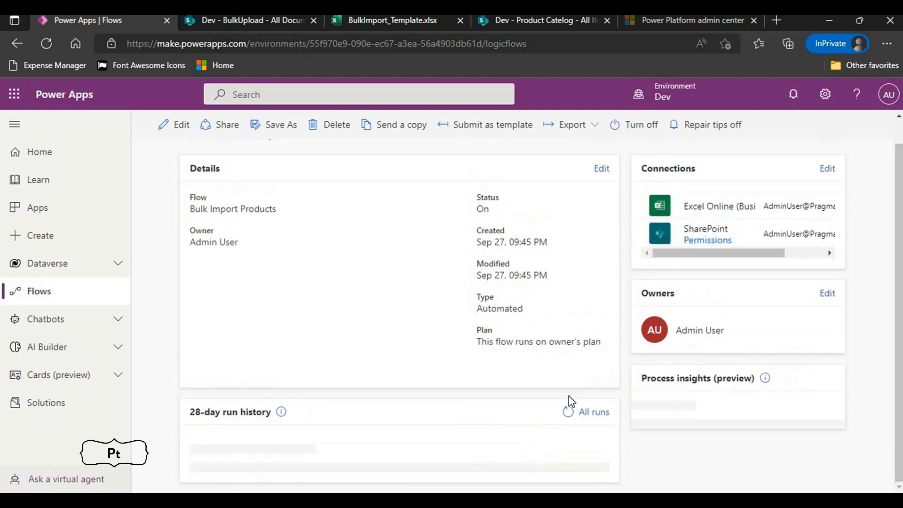
click(569, 397)
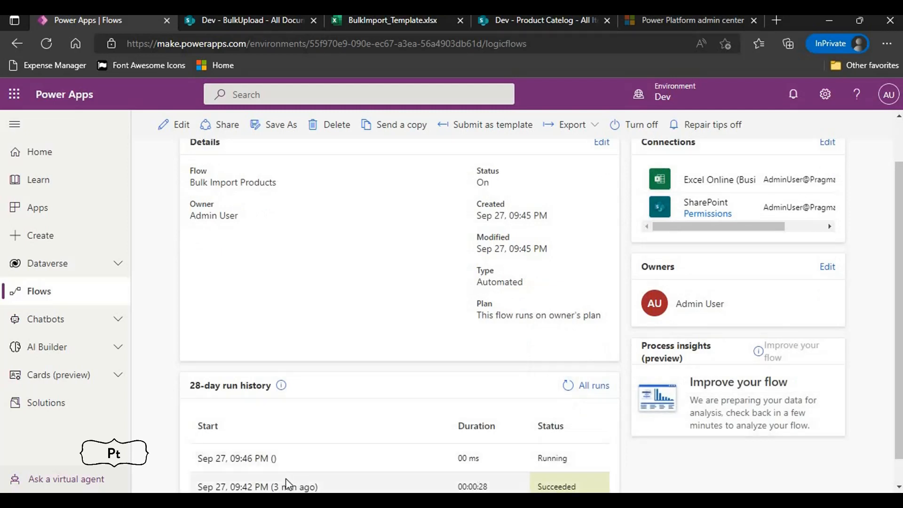
- Monitor the status of the 09:46 PM run by repeatedly refreshing the flow's 28-day run history
scroll(342, 460, down, 1)
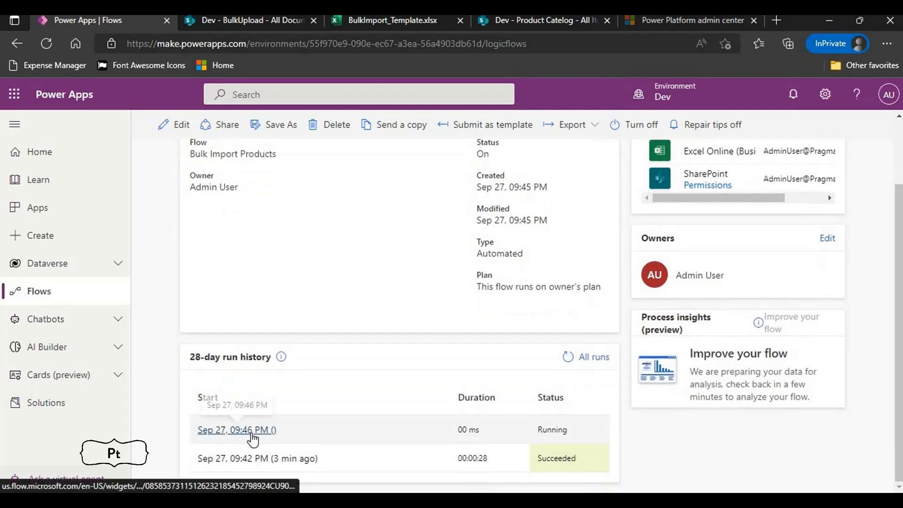
click(568, 356)
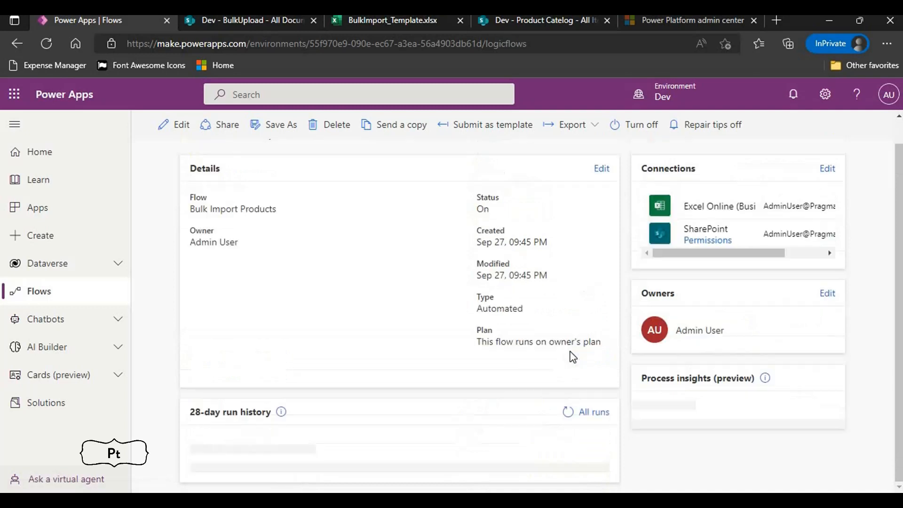
click(569, 358)
click(569, 357)
click(568, 362)
click(568, 362)
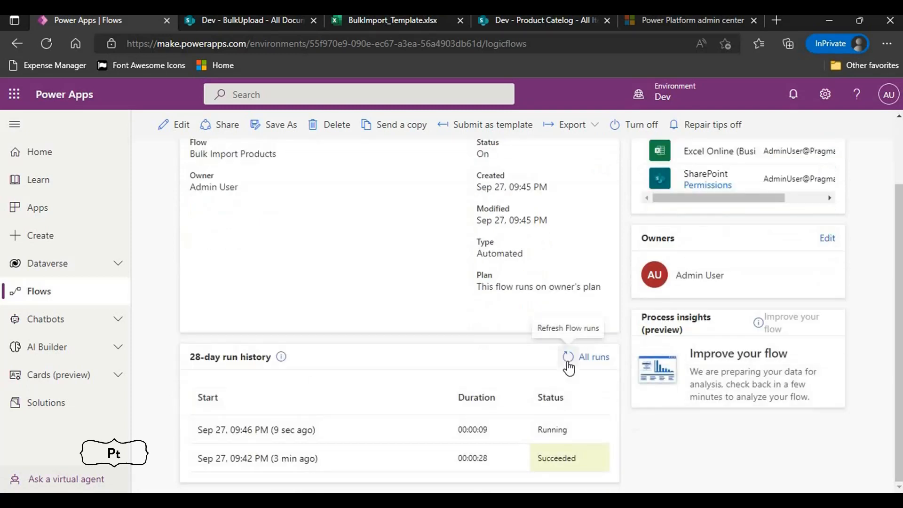
click(569, 363)
click(569, 362)
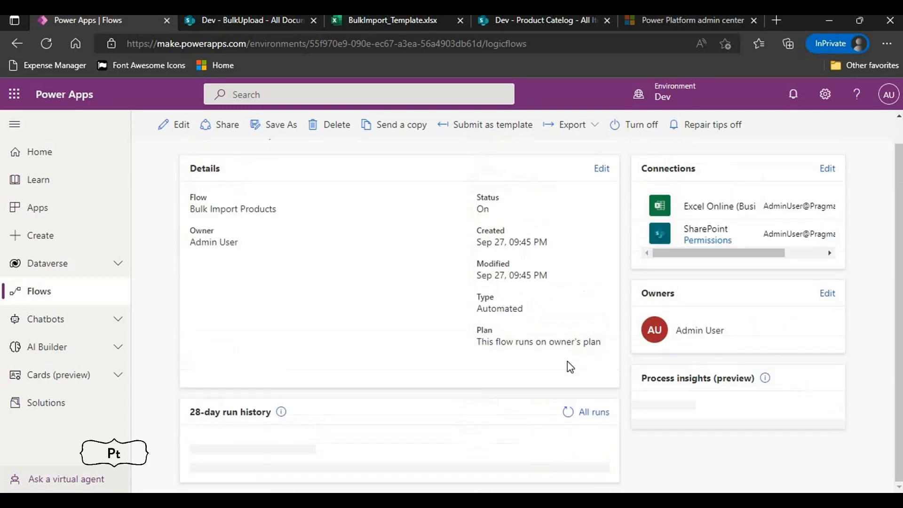
click(569, 363)
click(568, 363)
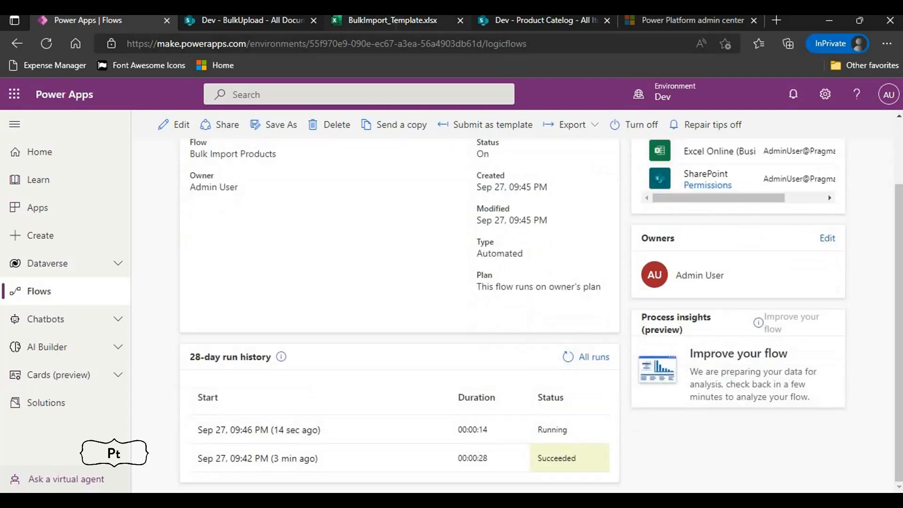
- Reload the Product Catelog list and check its newest items for the imported products
click(391, 22)
key(ctrl+shift+Tab)
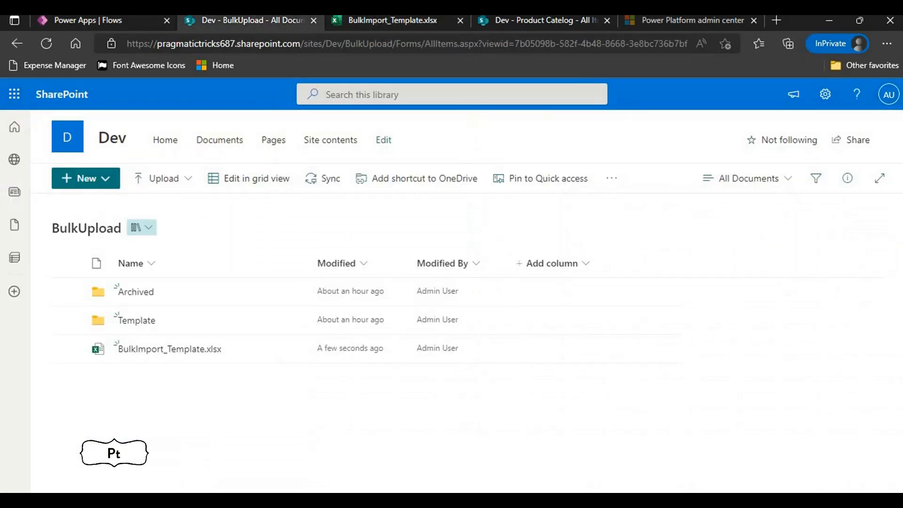
click(556, 21)
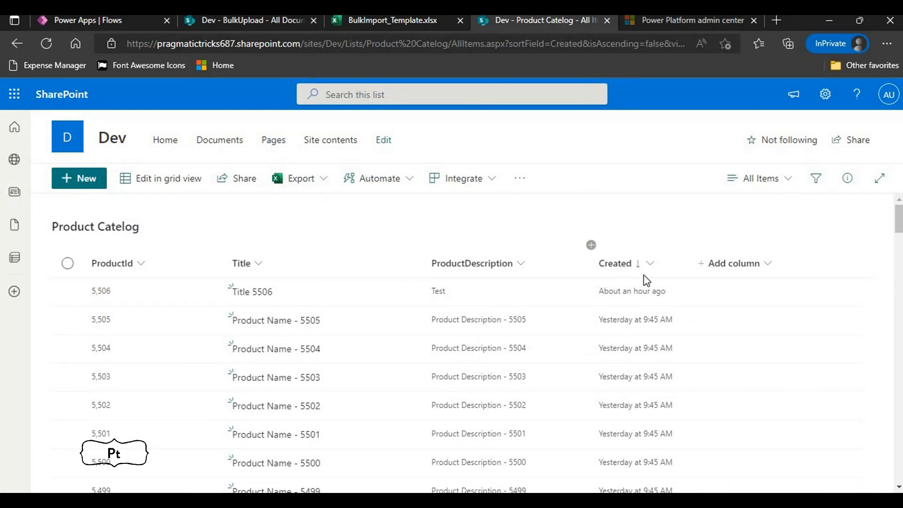
click(644, 275)
click(574, 217)
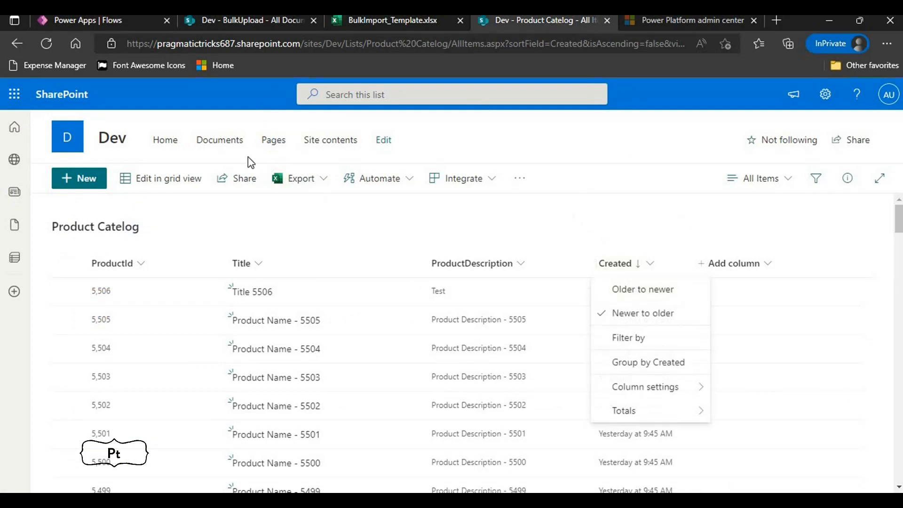
click(51, 40)
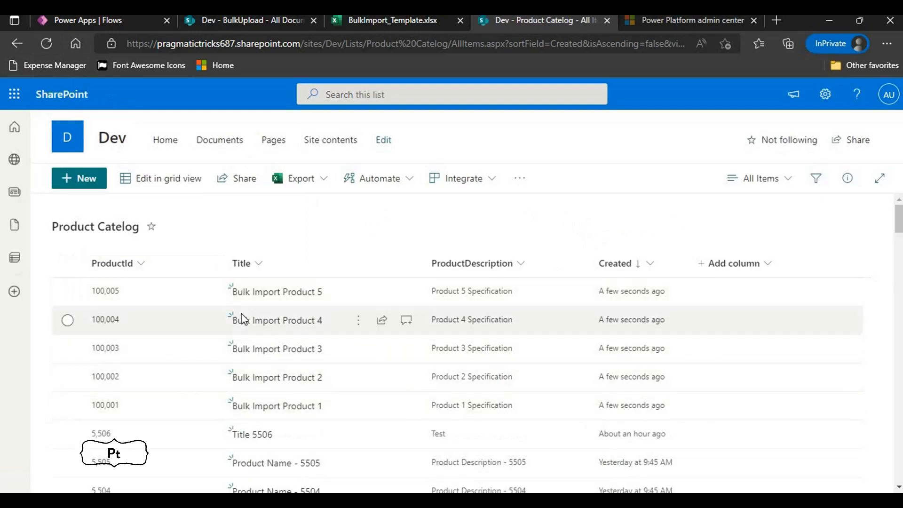
- Check the latest run's status in the run history, and reload the BulkUpload library to check whether the file was moved
click(150, 17)
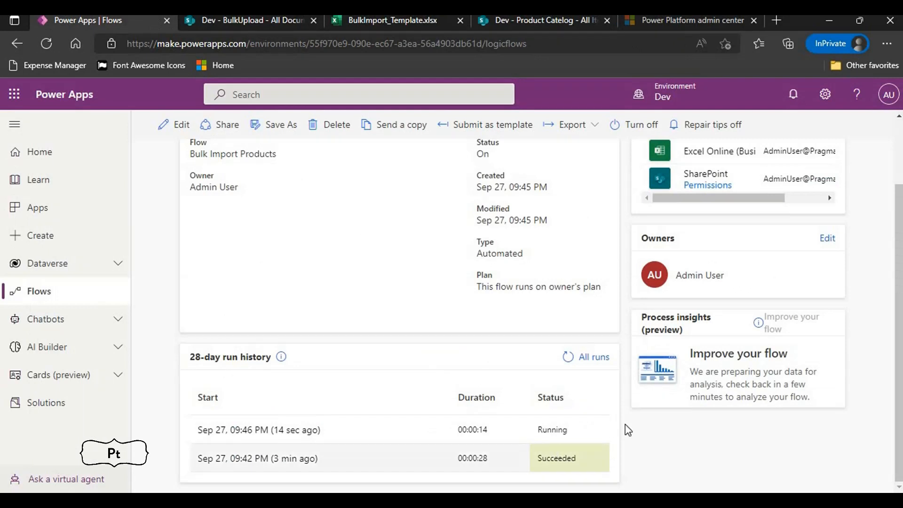
scroll(572, 365, down, 1)
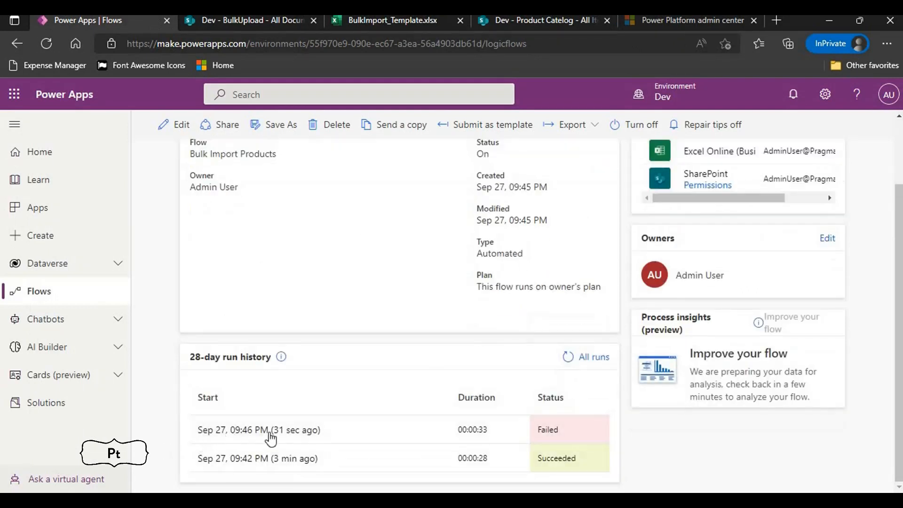
click(266, 20)
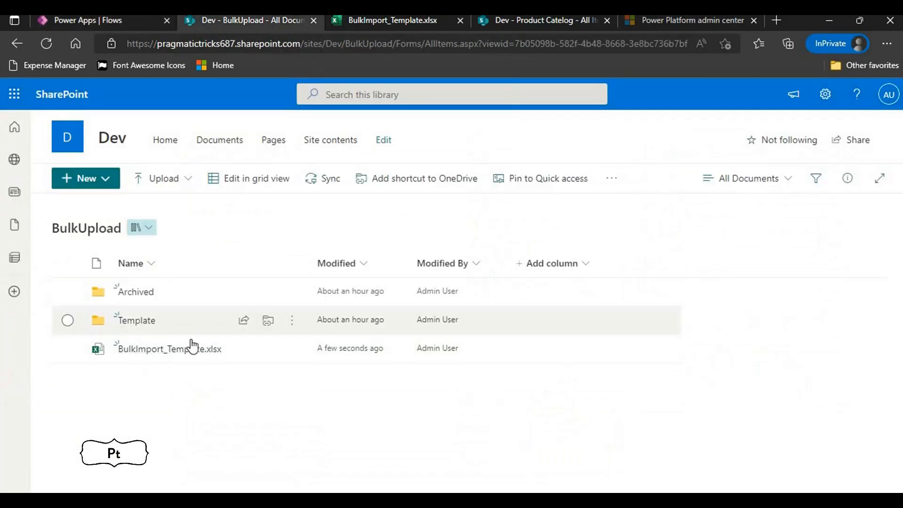
click(48, 47)
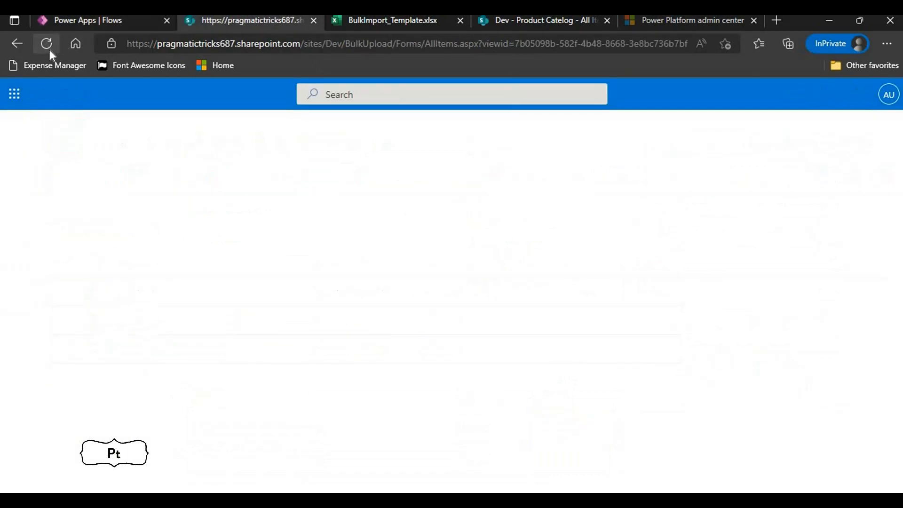
- Open the 09:46 PM run of Bulk Import Products and read its error details
click(84, 20)
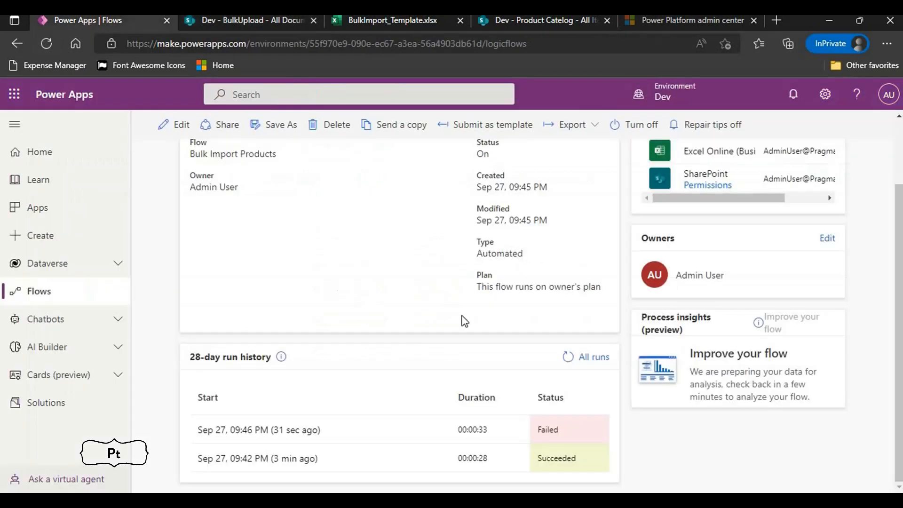
click(249, 430)
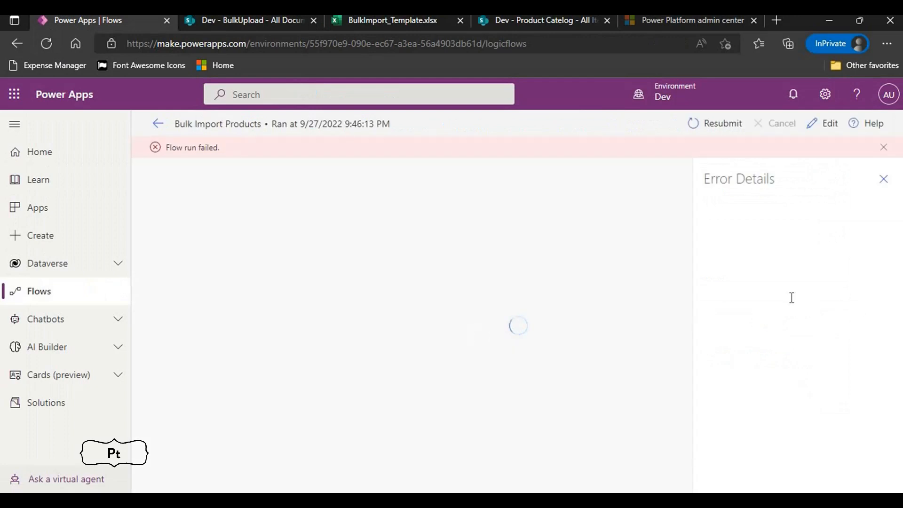
scroll(762, 320, down, 1)
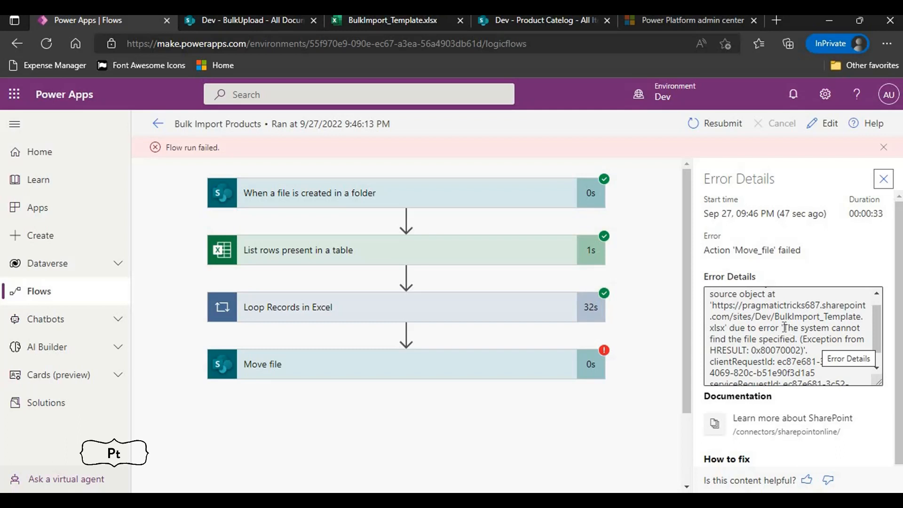
drag(785, 328, 798, 339)
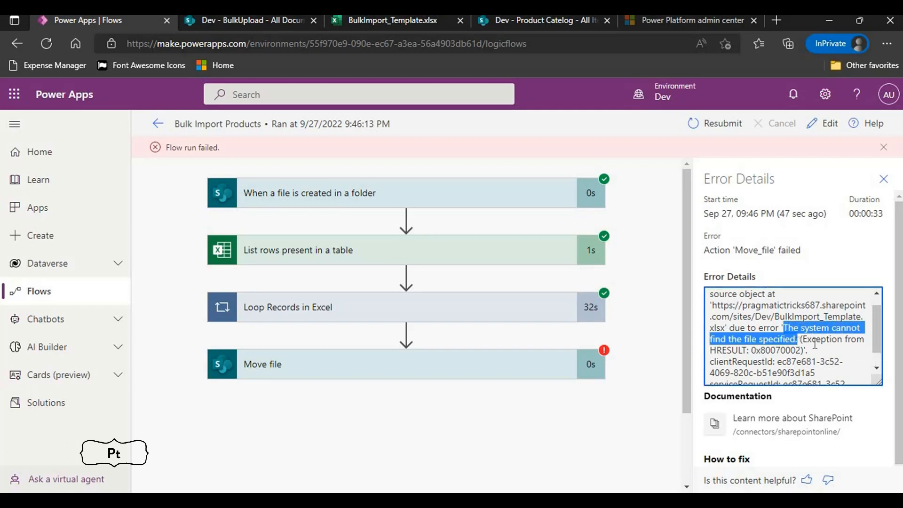
scroll(815, 344, down, 1)
scroll(815, 344, up, 1)
- Inspect the Move file action's inputs in the run, comparing the File to Move value with the error details
click(400, 367)
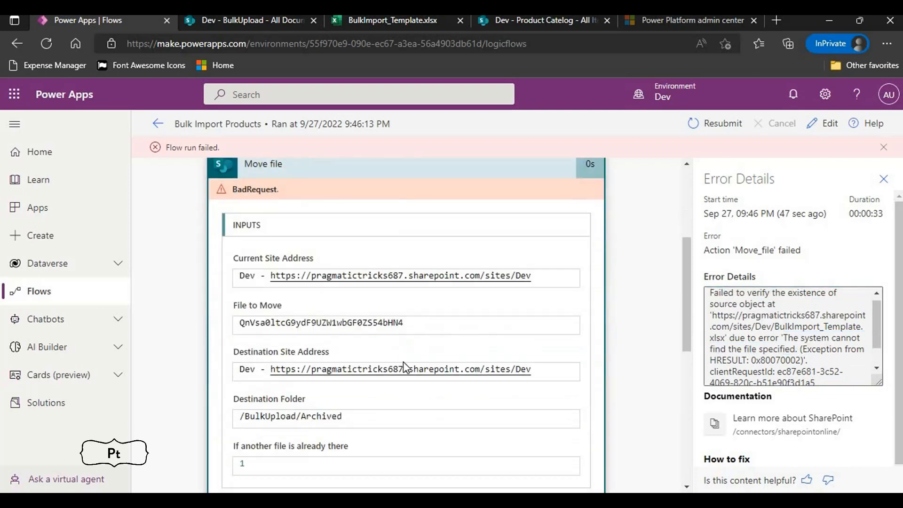
drag(275, 316, 235, 322)
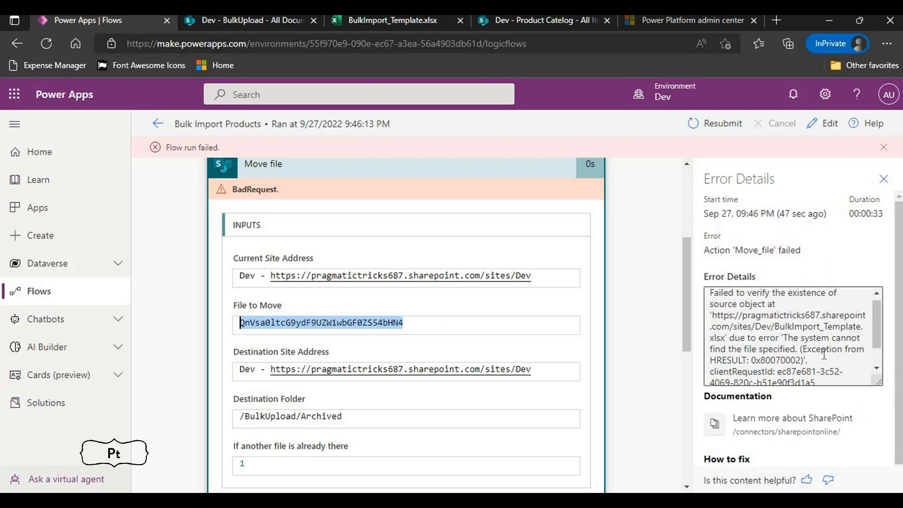
scroll(824, 354, down, 1)
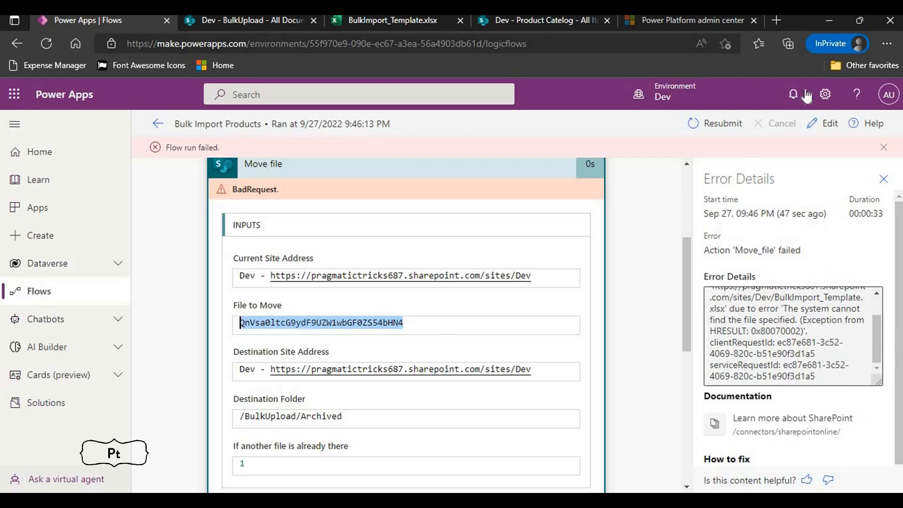
- Open the flow for editing and remove the file name token from File to Move in the Move file action
click(826, 123)
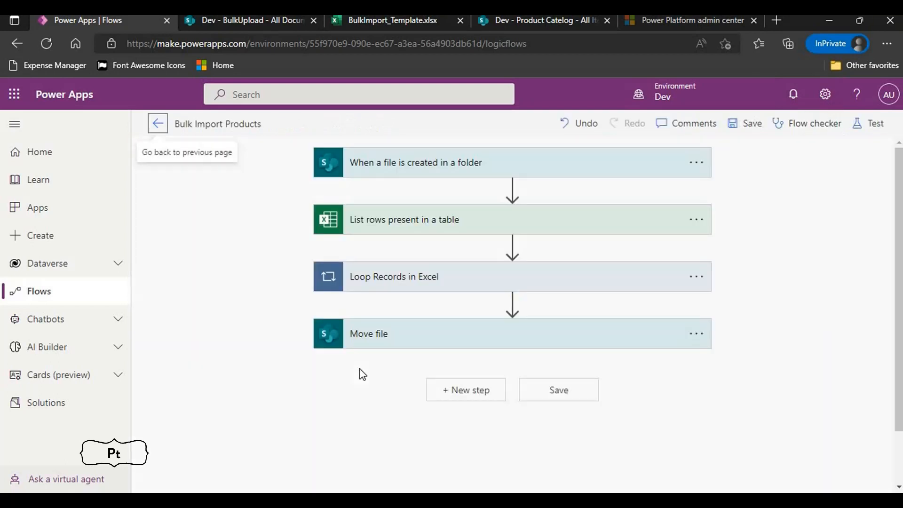
click(385, 343)
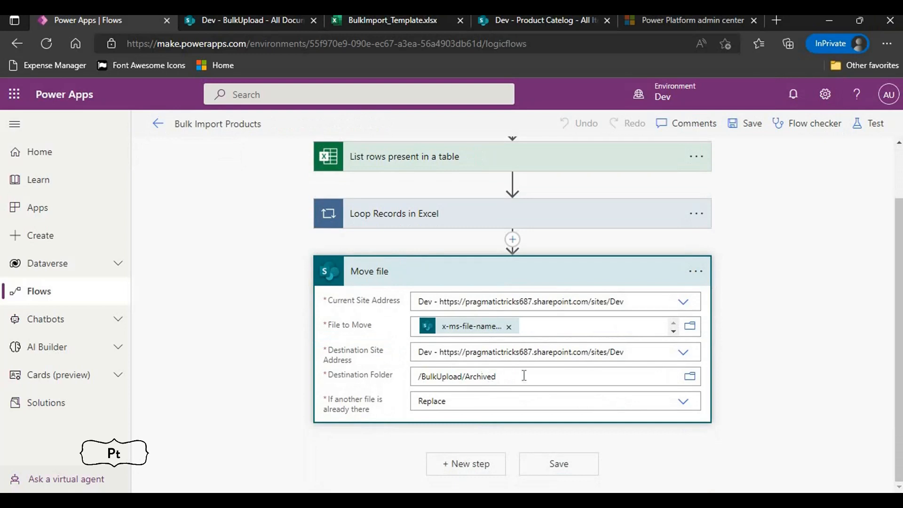
click(509, 326)
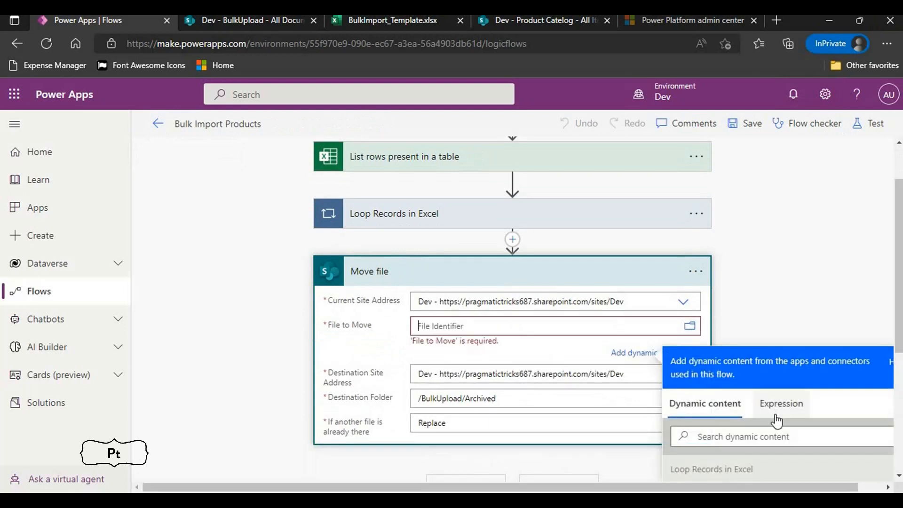
- Search the dynamic content for File and set File to Move to the trigger's x-ms-file-id
scroll(776, 418, down, 2)
click(750, 332)
text(f)
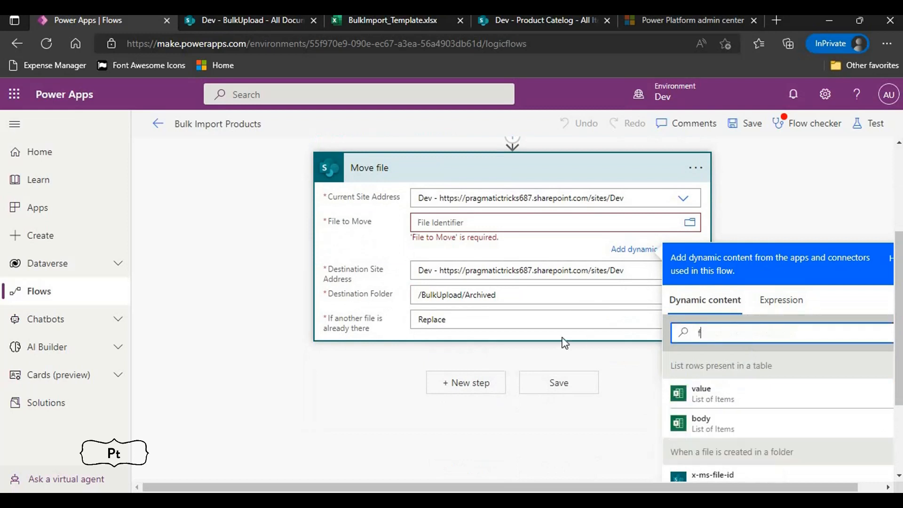
text(ilen)
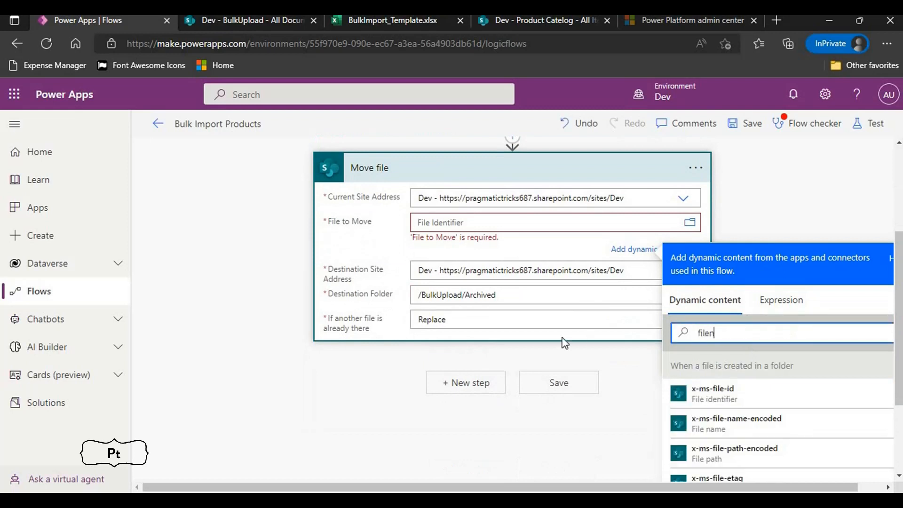
text(am)
key(BackSpace)
key(BackSpace)
scroll(670, 380, down, 3)
scroll(742, 417, up, 3)
double_click(725, 332)
key(BackSpace)
text(Iden)
key(BackSpace)
key(BackSpace)
key(BackSpace)
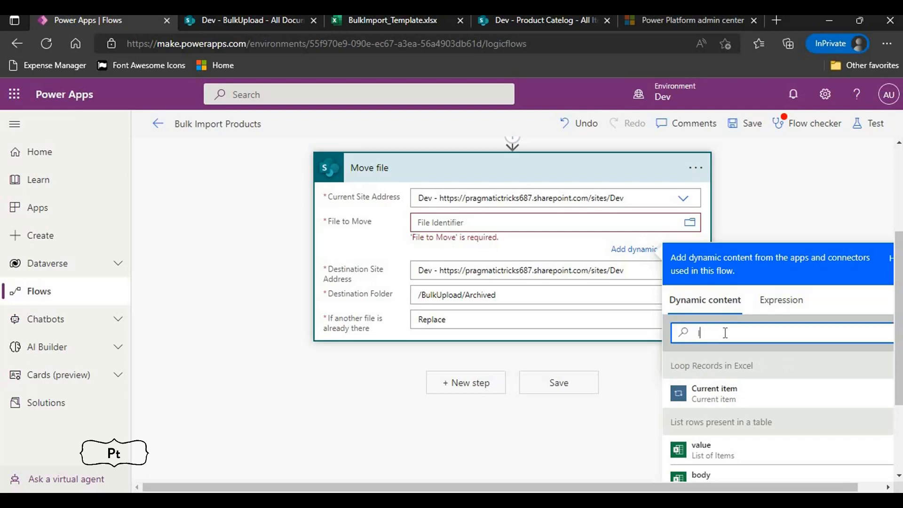
key(BackSpace)
text(File)
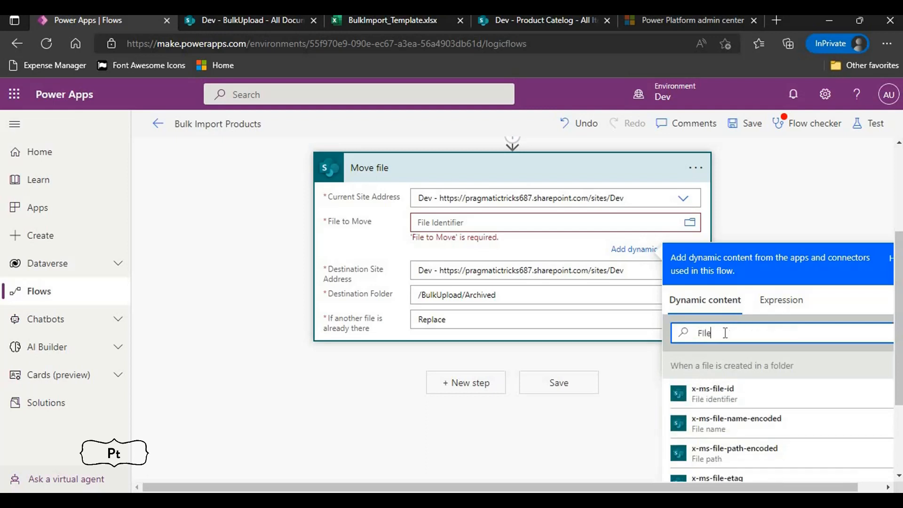
scroll(757, 444, down, 2)
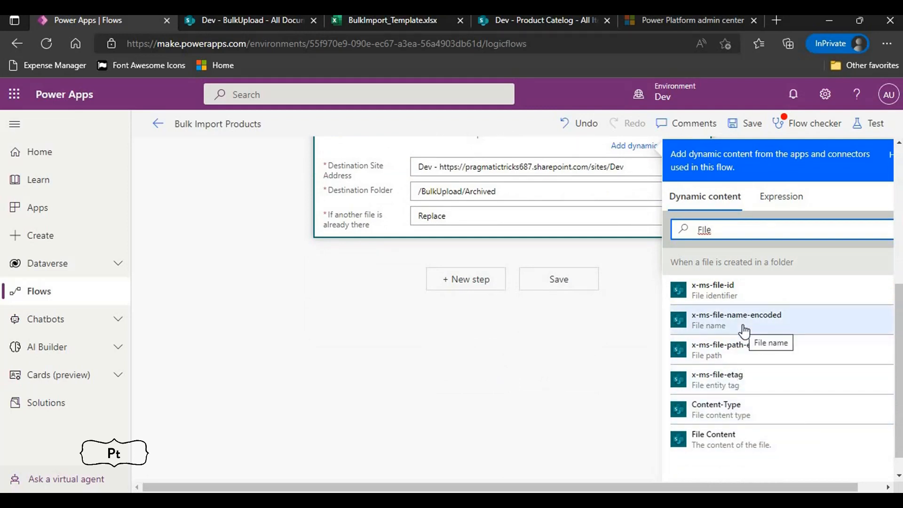
click(741, 295)
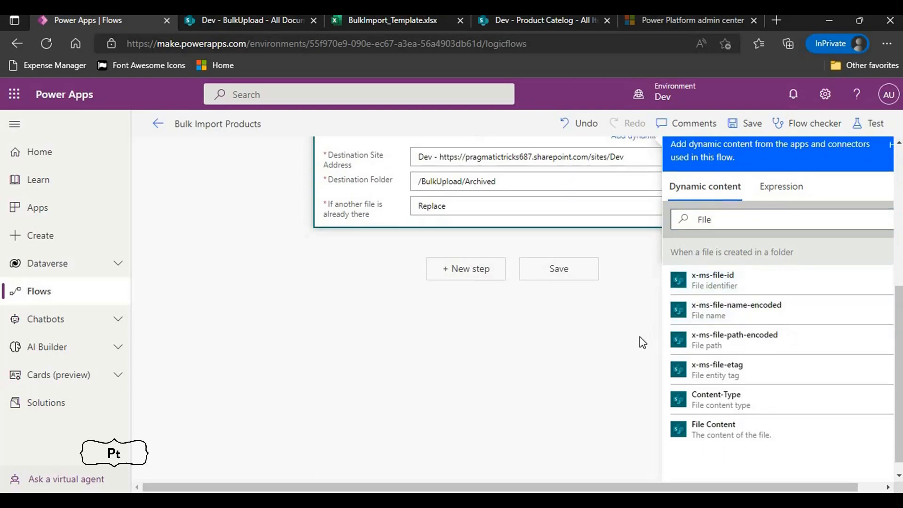
- Save the flow and test it automatically with the recently used trigger from the latest failed run
click(643, 342)
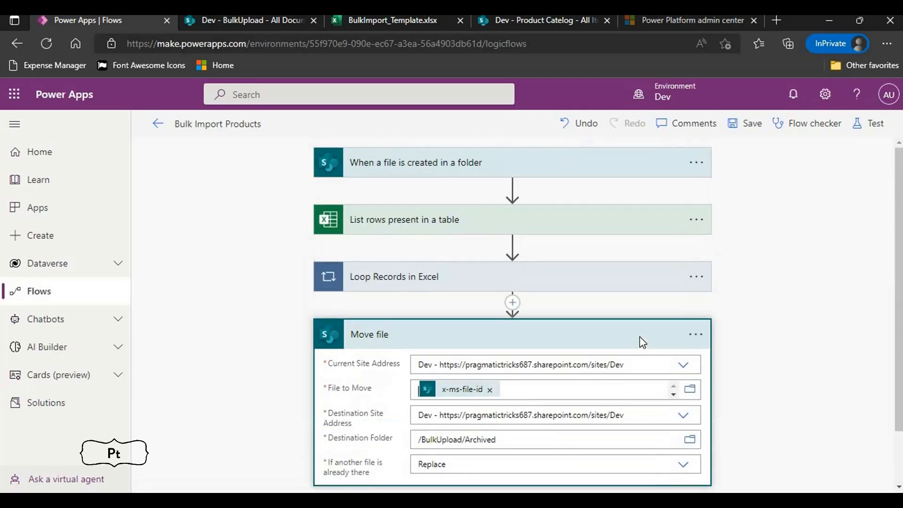
click(753, 130)
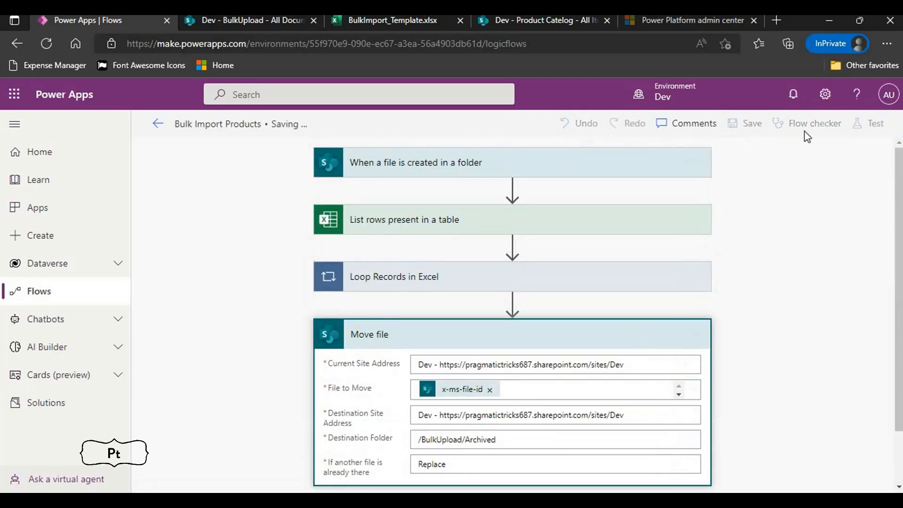
click(865, 130)
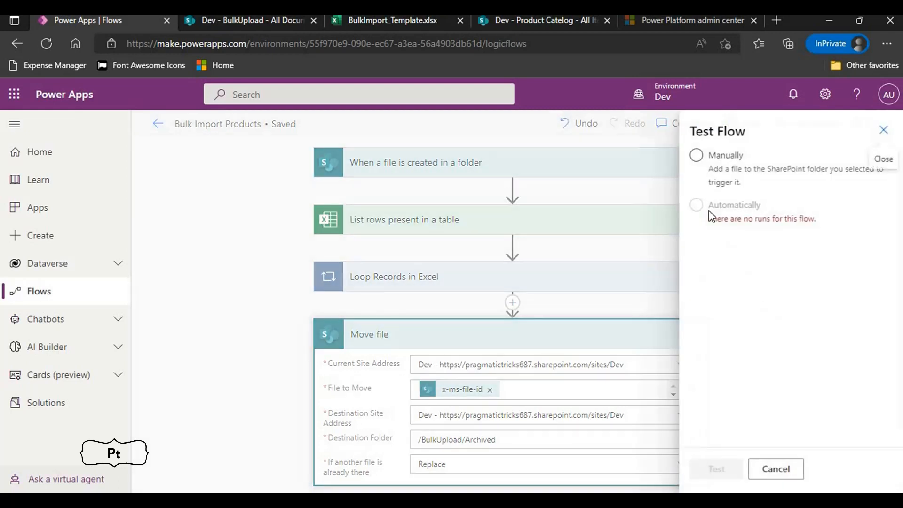
click(697, 205)
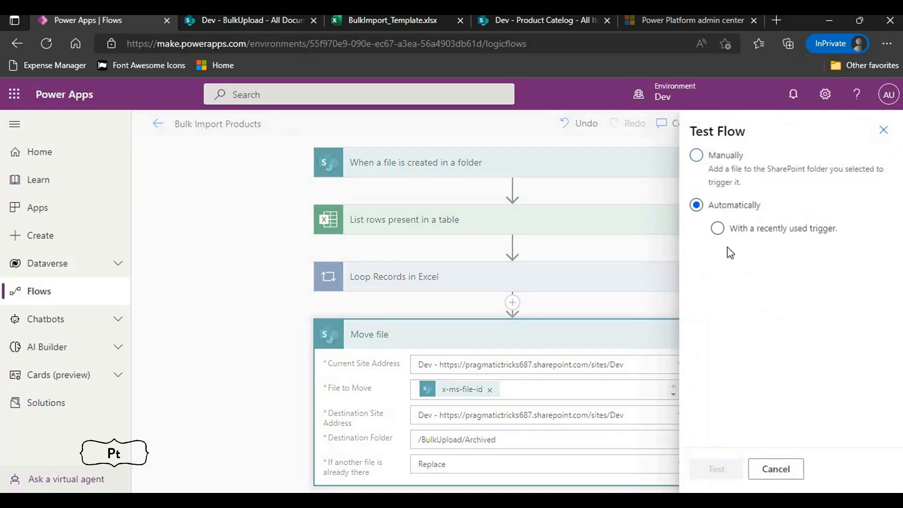
click(718, 229)
click(720, 256)
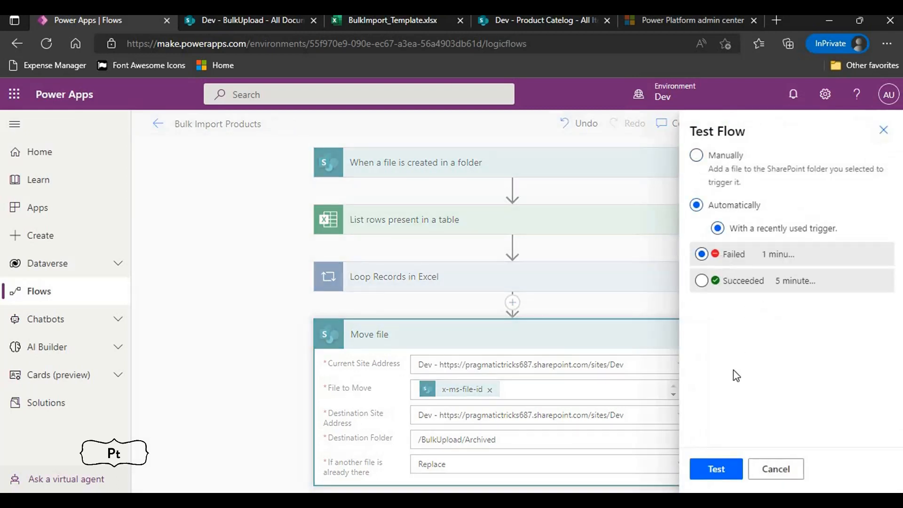
click(720, 472)
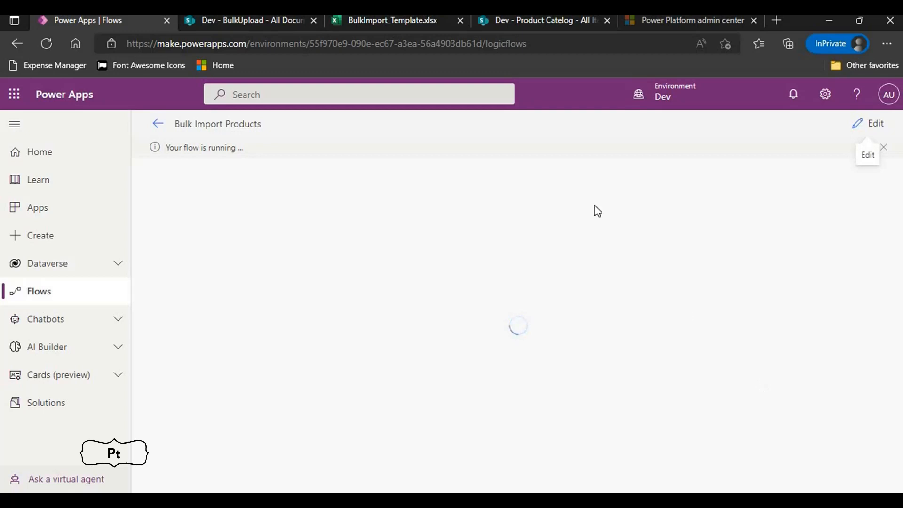
- Switch to the Product Catelog list in SharePoint, refresh it and check the most recently created Bulk Import Product rows
click(503, 20)
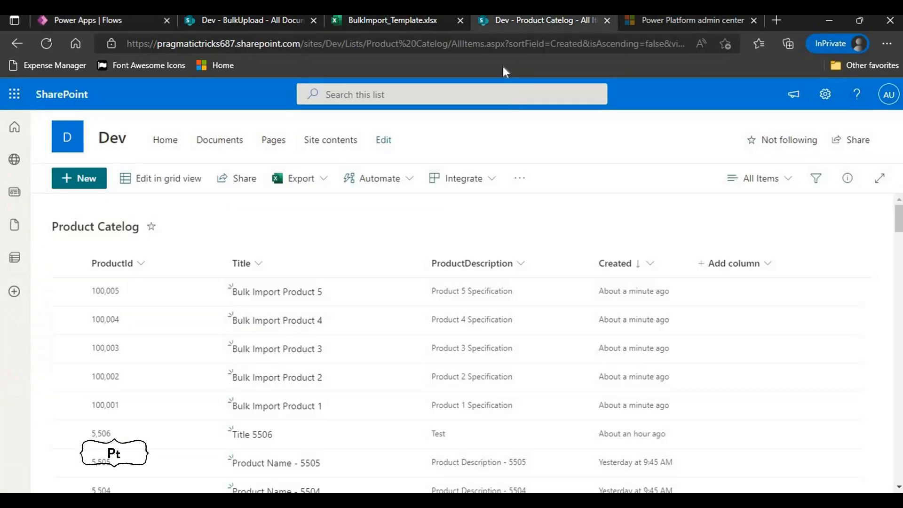
click(46, 44)
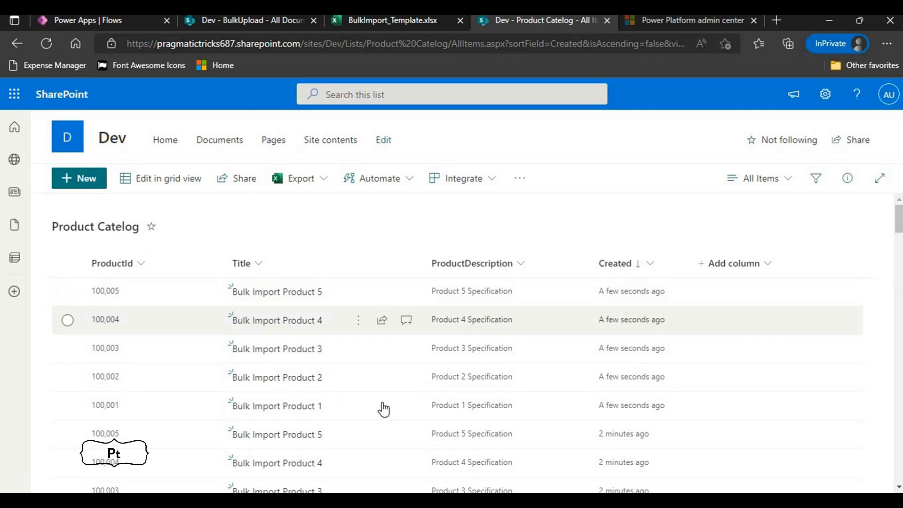
scroll(403, 414, down, 2)
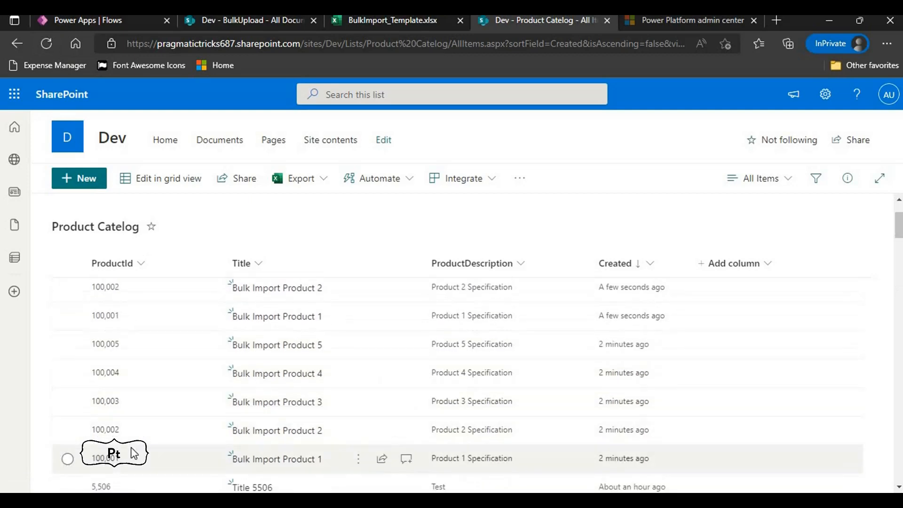
scroll(146, 421, up, 2)
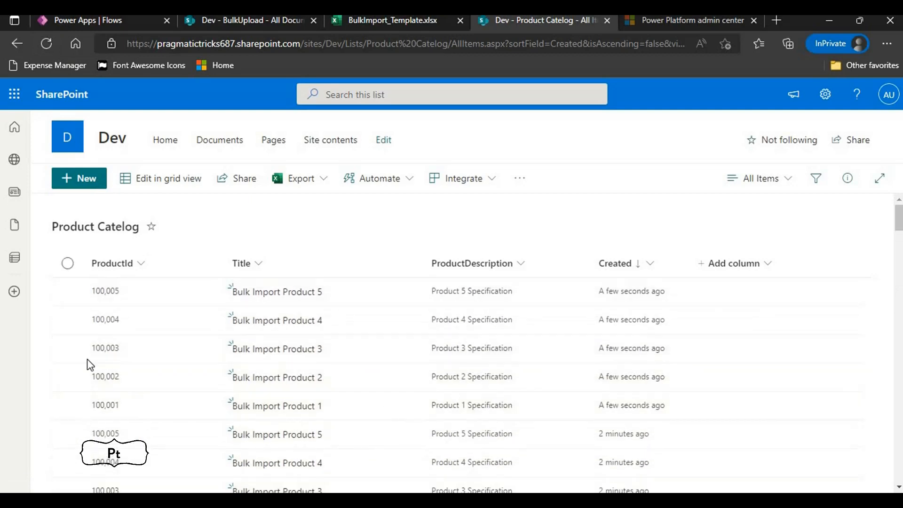
- Return to Power Apps, open the latest run of Bulk Import Products and read why the Move file action failed
click(93, 17)
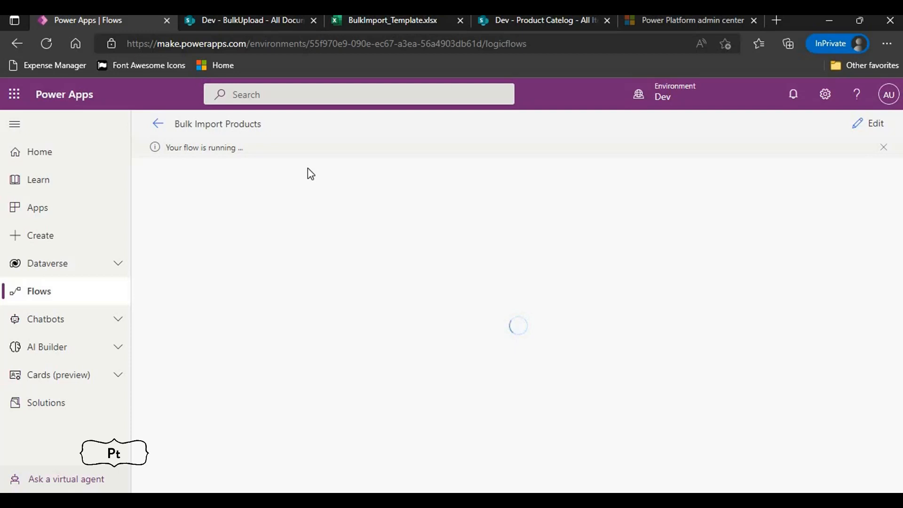
click(157, 124)
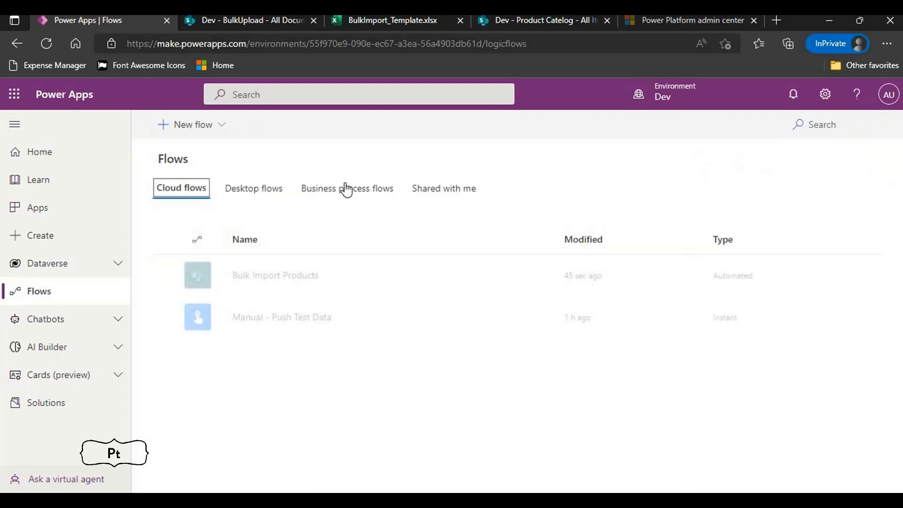
click(282, 279)
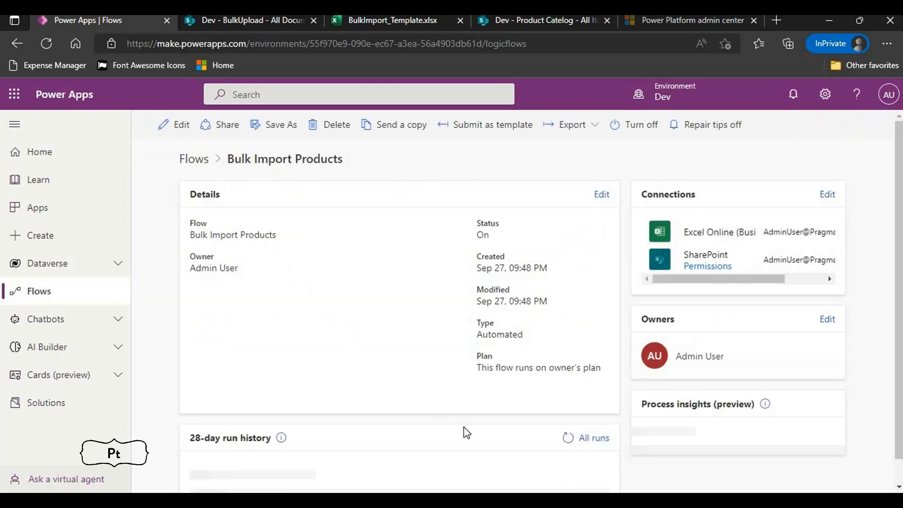
scroll(466, 428, down, 2)
click(288, 404)
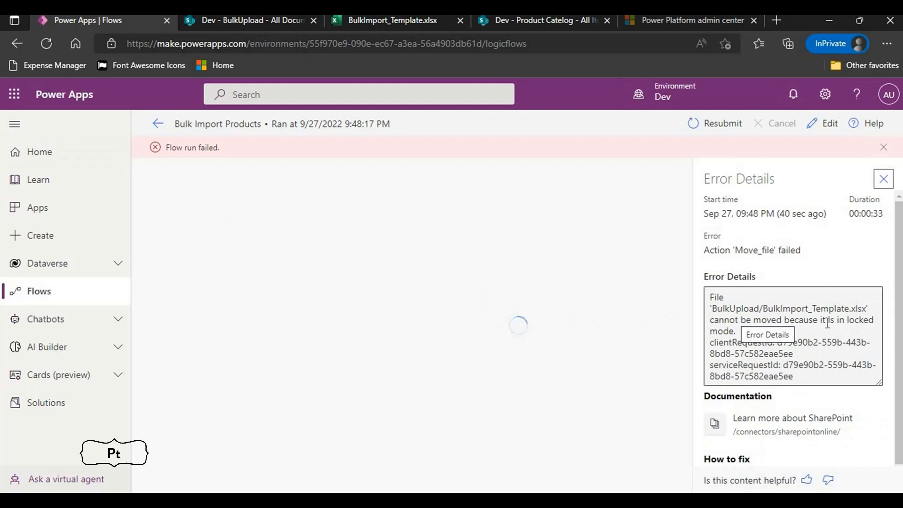
drag(737, 332, 711, 325)
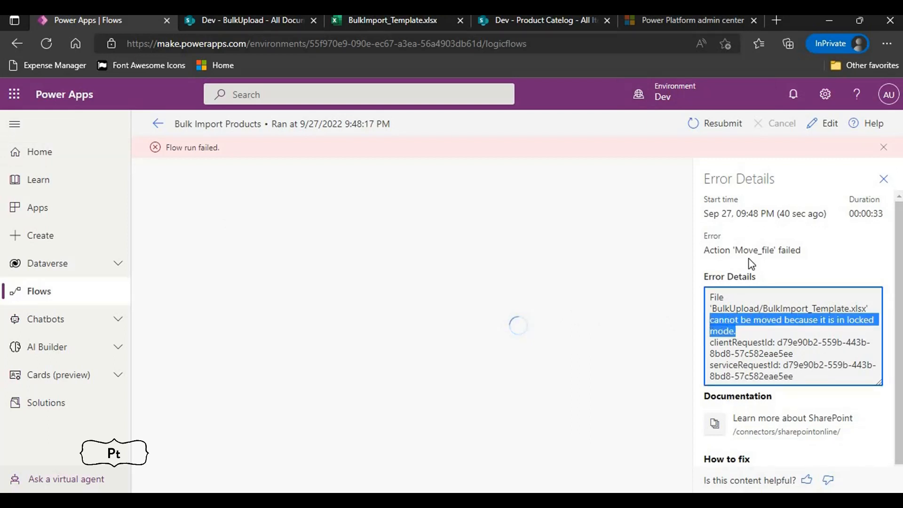
- Open the flow for editing and insert a Schedule Delay action between Loop Records in Excel and Move file
click(811, 129)
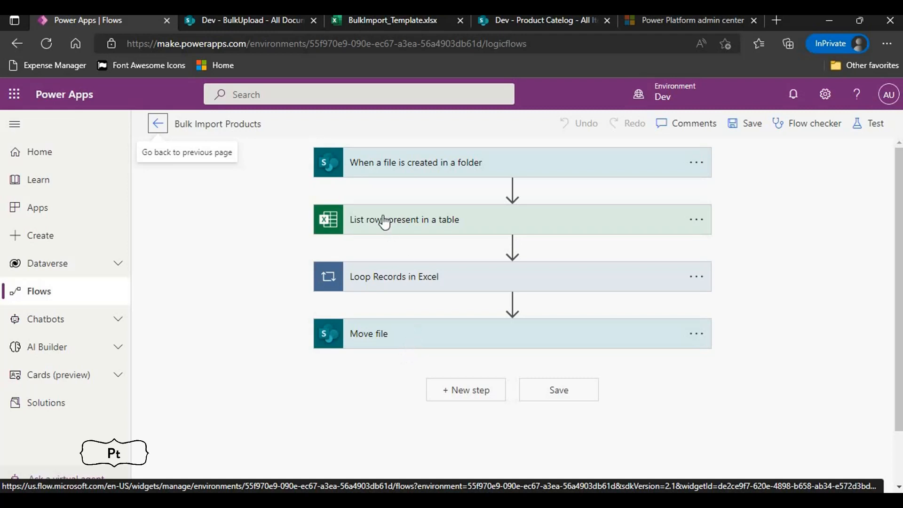
click(513, 302)
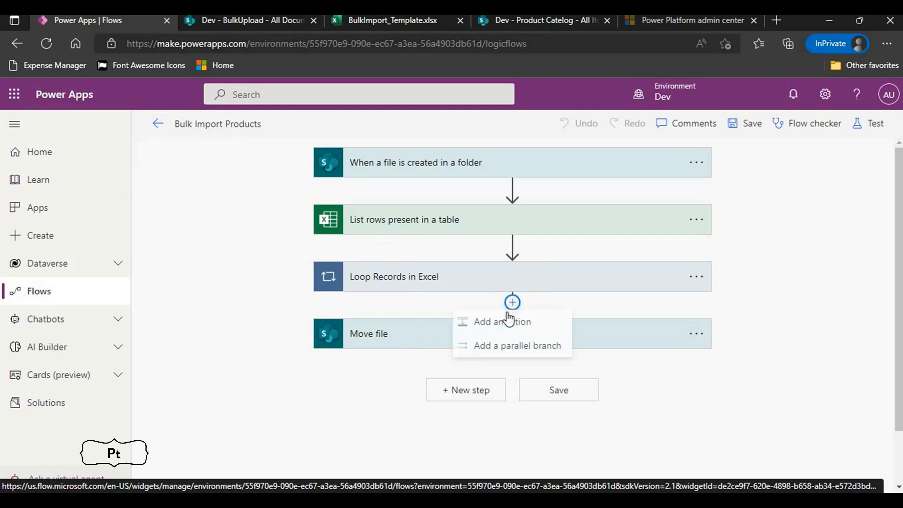
click(498, 328)
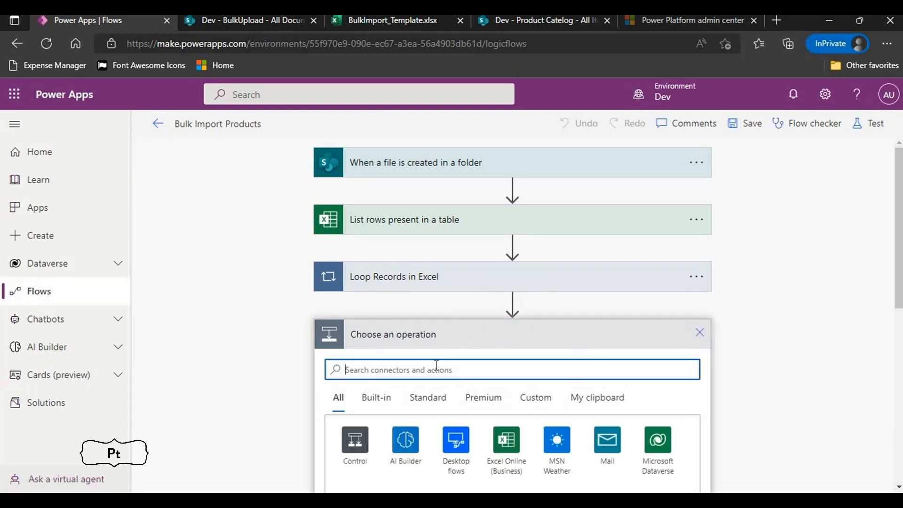
text(Delay)
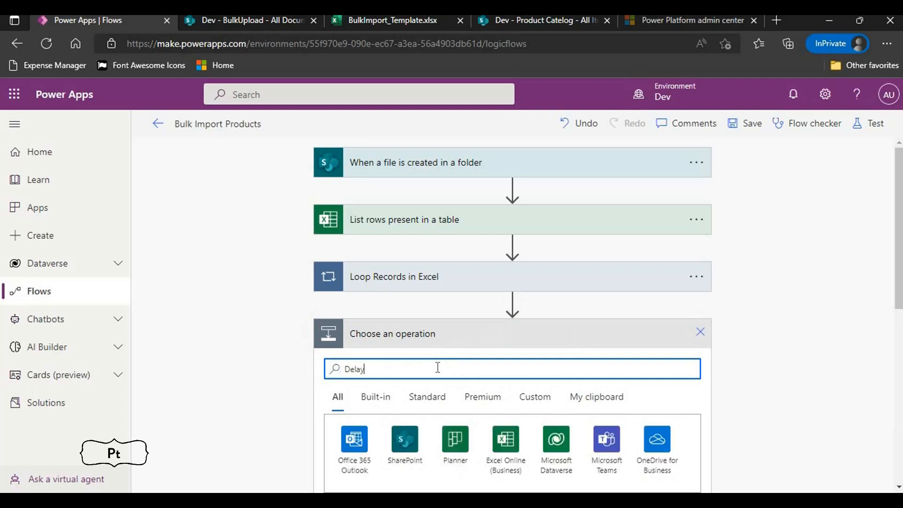
scroll(437, 370, down, 2)
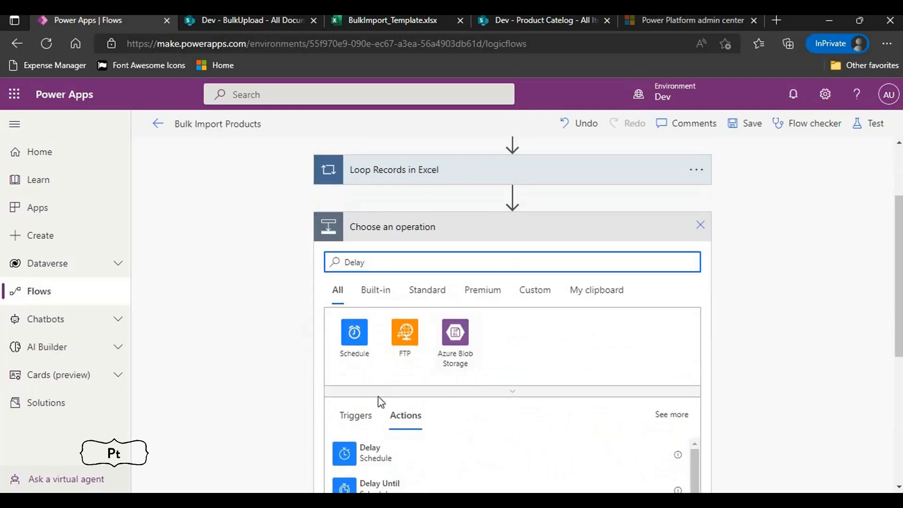
click(388, 454)
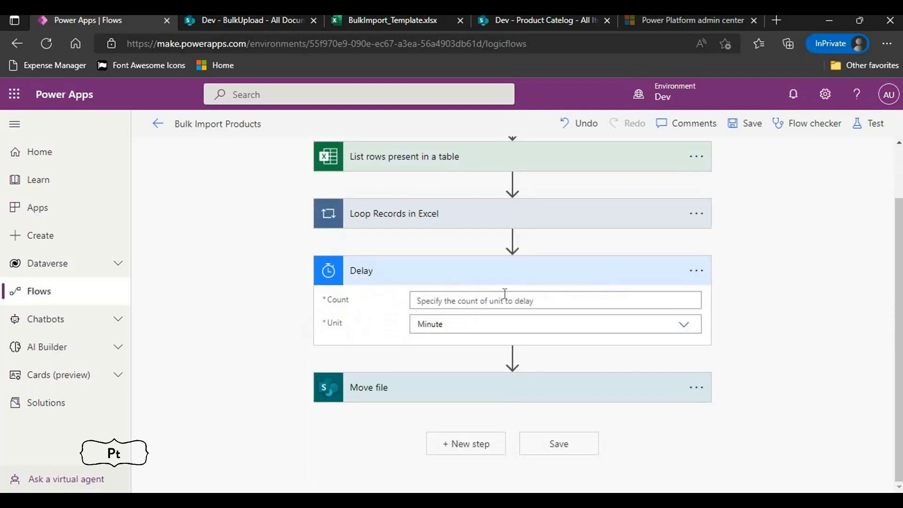
- Set the Delay action's count to 7 with the unit Minute and save the flow
click(497, 306)
text(7)
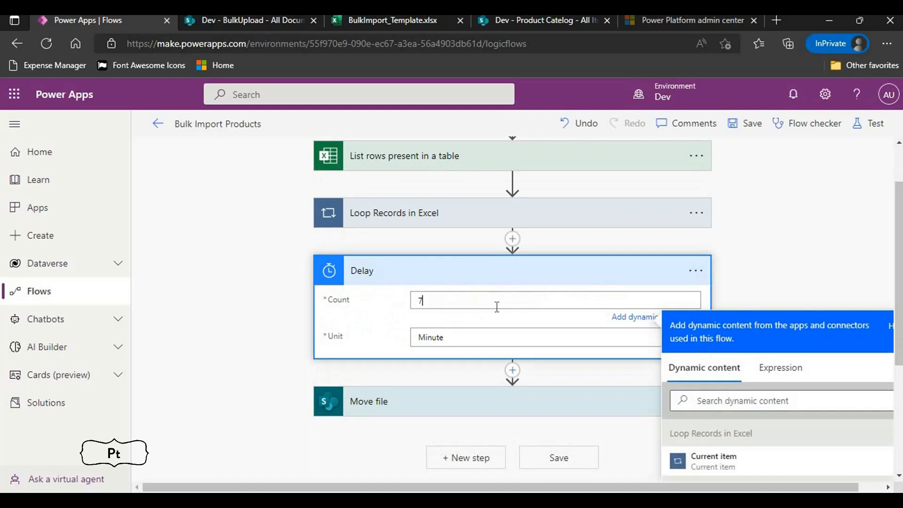
click(806, 266)
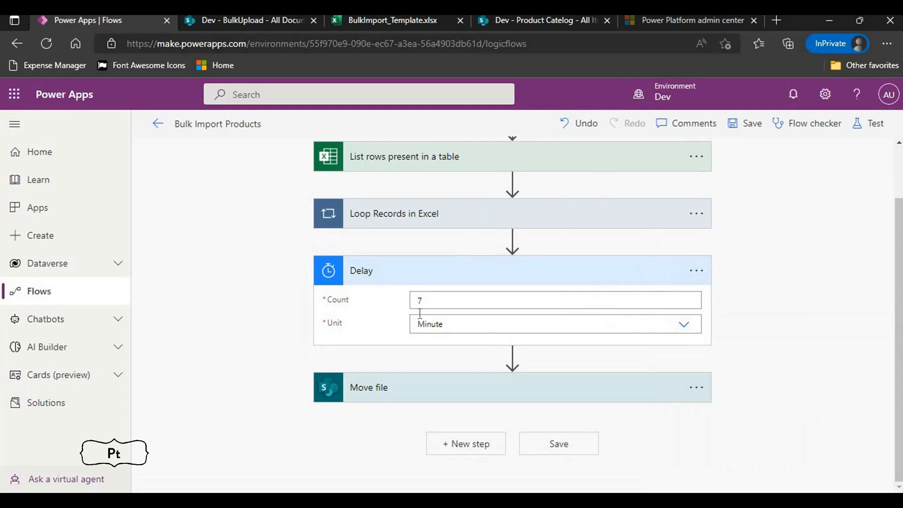
click(750, 124)
click(422, 18)
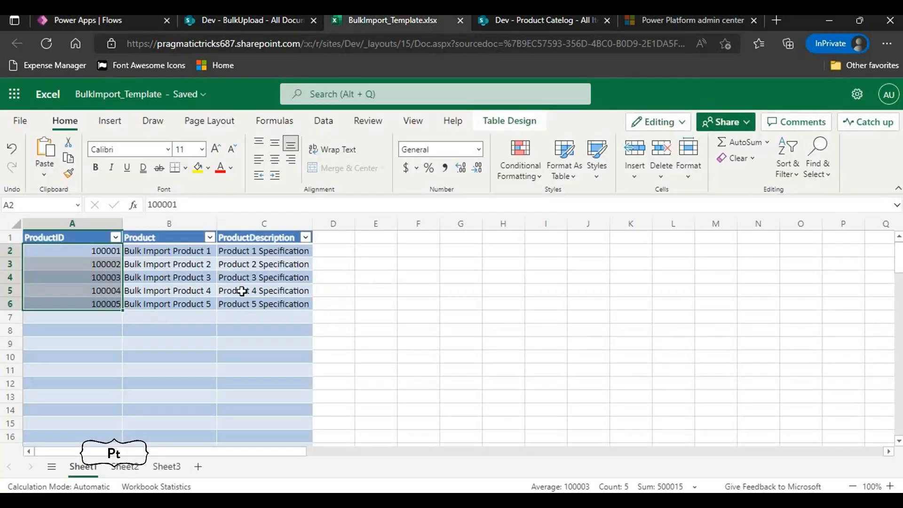
click(266, 305)
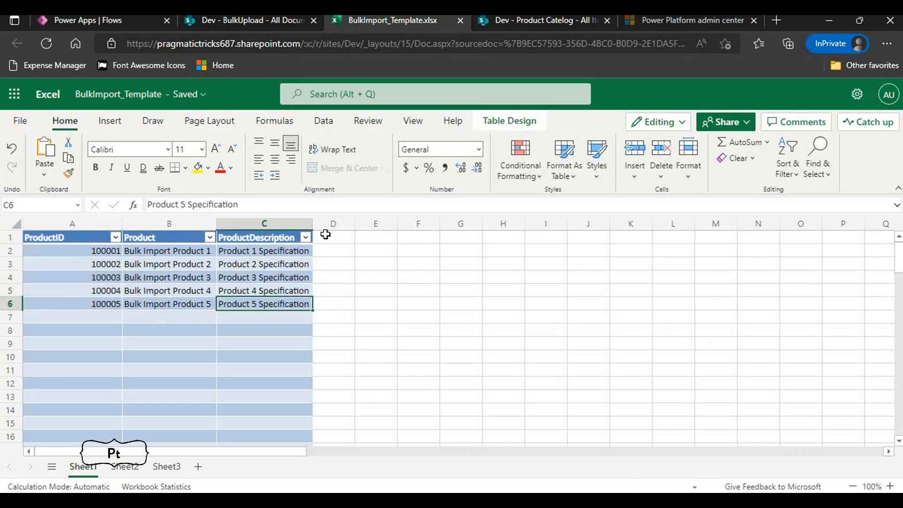
- Delete both imported sets of Bulk Import Product 1 to 5 from the Product Catelog list in SharePoint
click(507, 22)
click(68, 292)
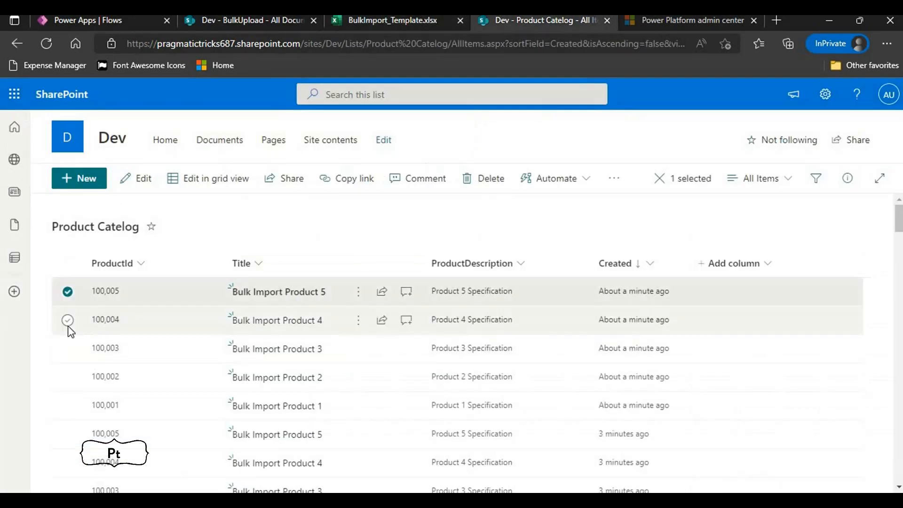
click(68, 322)
click(68, 349)
click(67, 376)
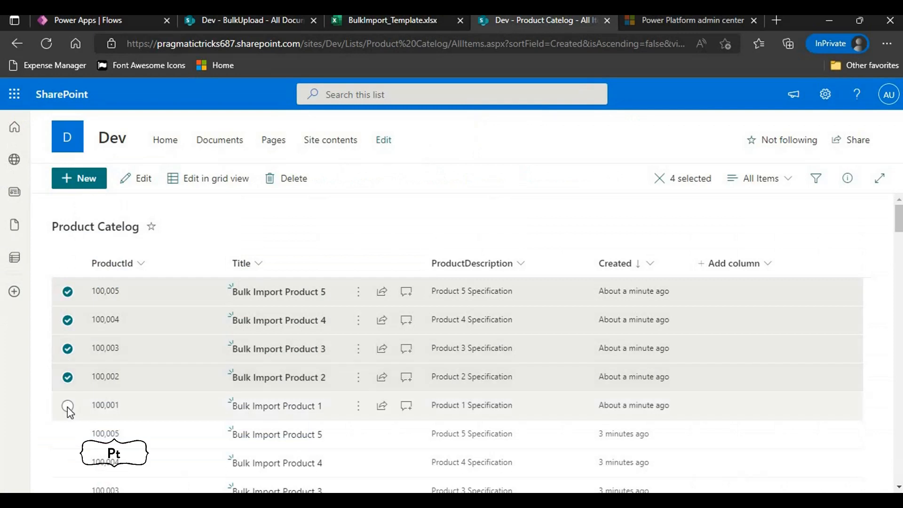
click(67, 405)
click(68, 434)
click(67, 462)
scroll(74, 372, down, 3)
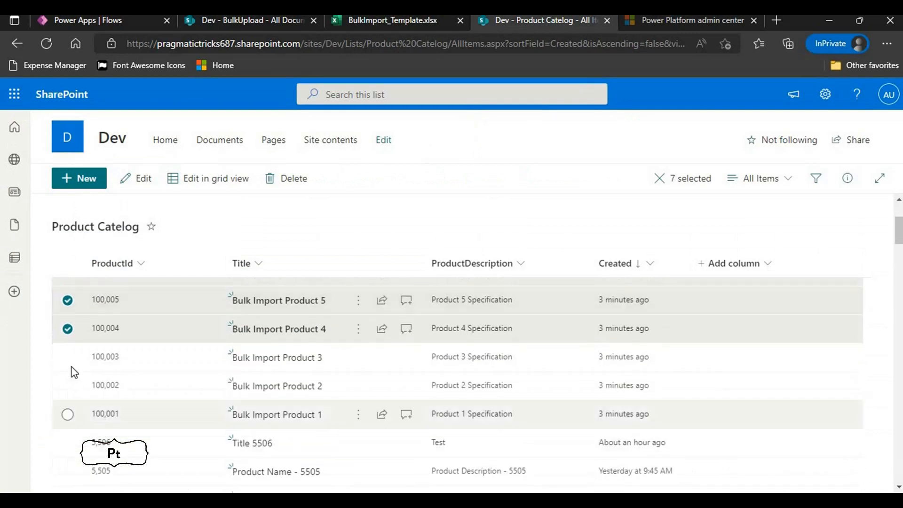
click(68, 357)
click(68, 386)
click(68, 414)
click(68, 443)
click(67, 443)
scroll(255, 224, up, 2)
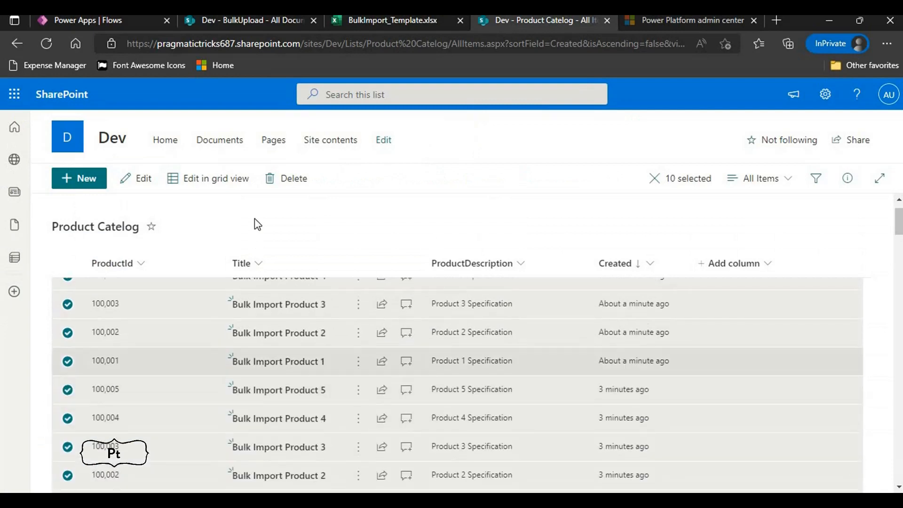
click(277, 179)
click(487, 351)
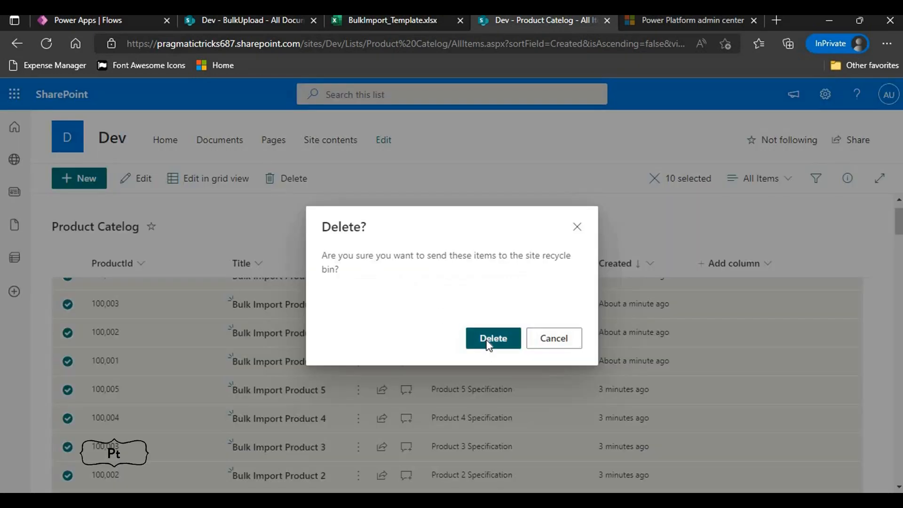
- Delete BulkImport_Template.xlsx from the BulkUpload library, forcing the deletion even though the file is open
click(368, 23)
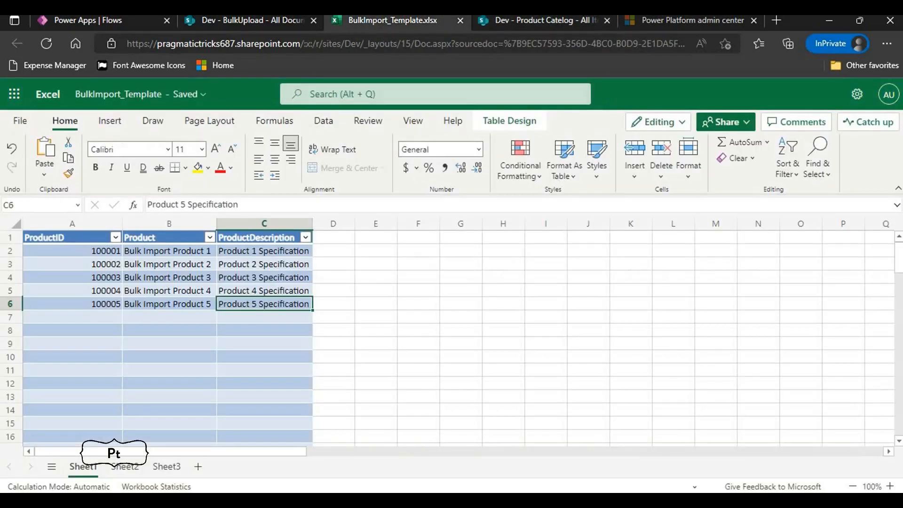
click(233, 23)
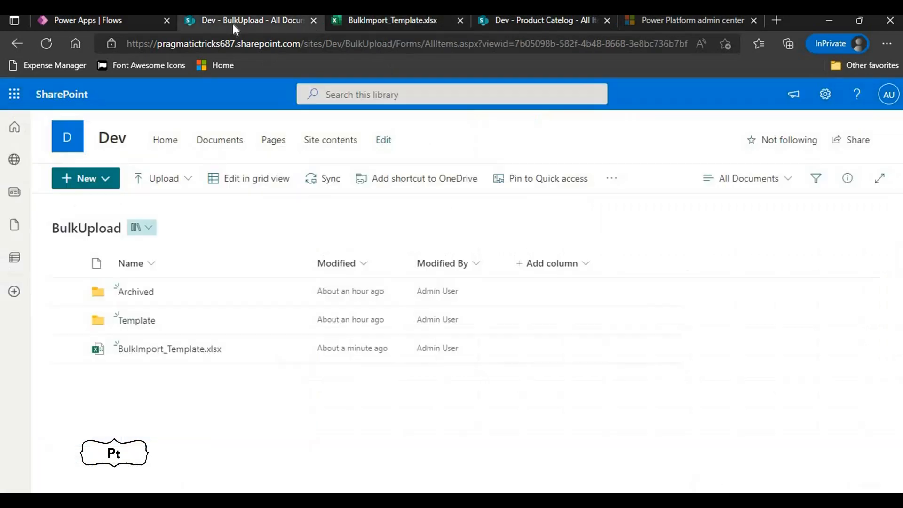
click(67, 349)
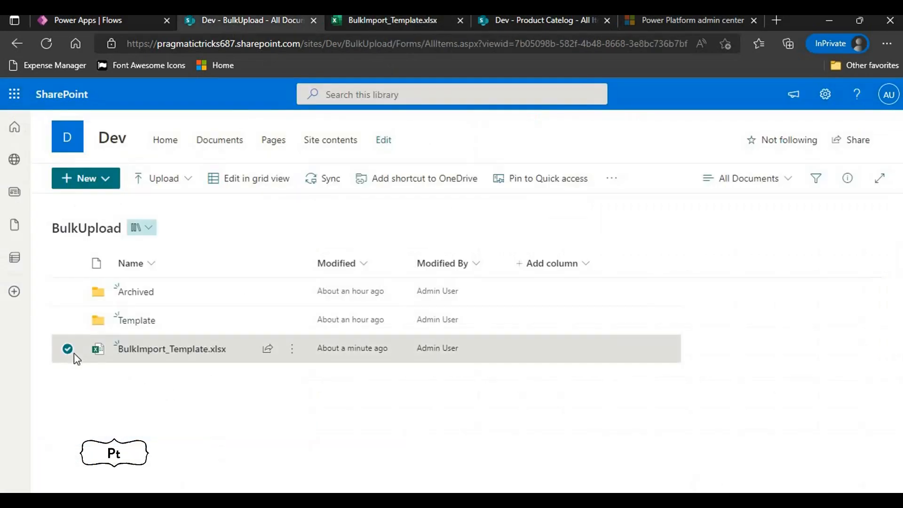
click(295, 353)
click(333, 259)
click(505, 335)
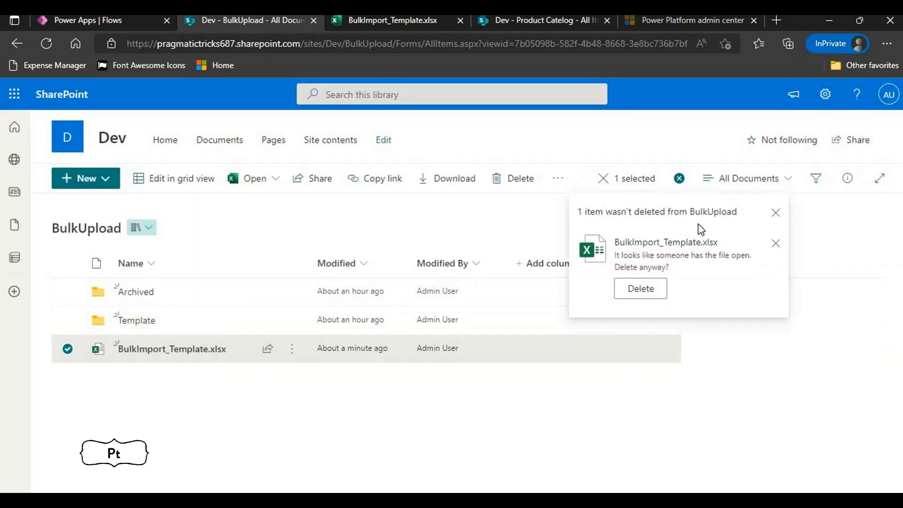
click(650, 289)
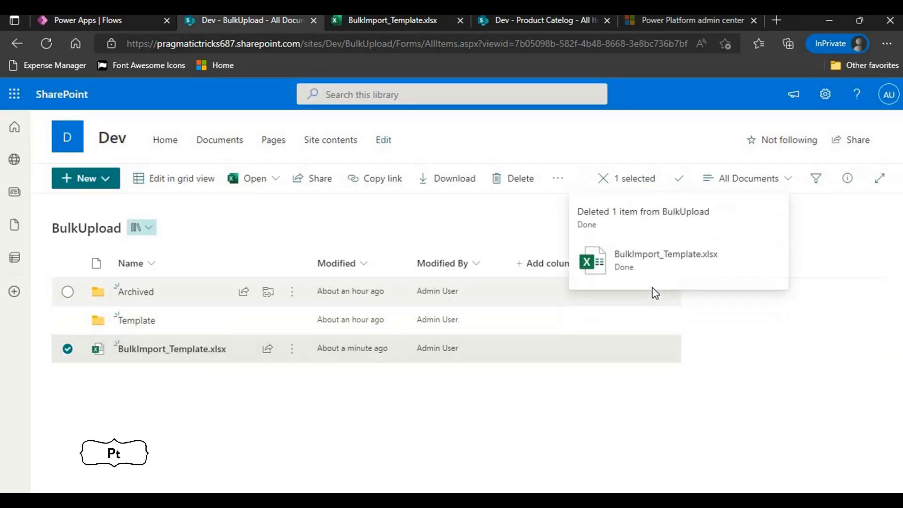
- Save the Bulk Import Products flow in Power Apps again, leave the editor and open the flow's details page
click(58, 20)
click(213, 20)
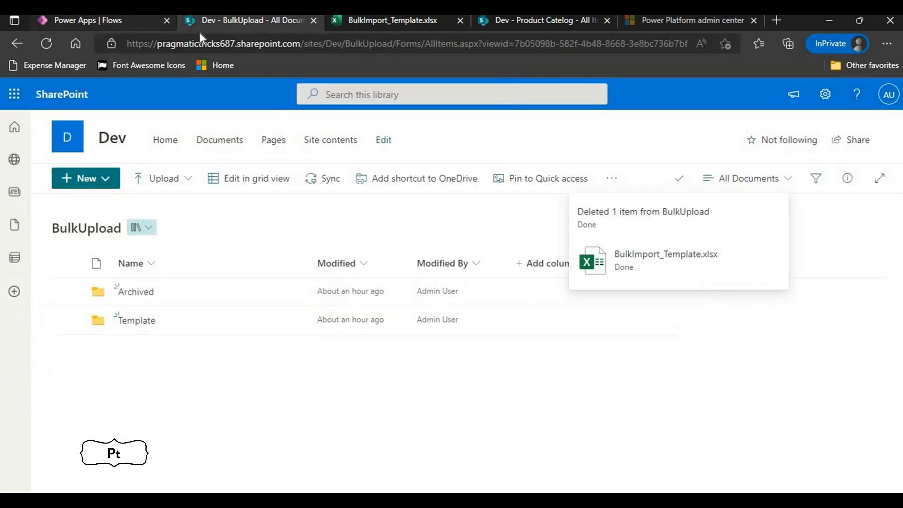
click(84, 21)
click(749, 123)
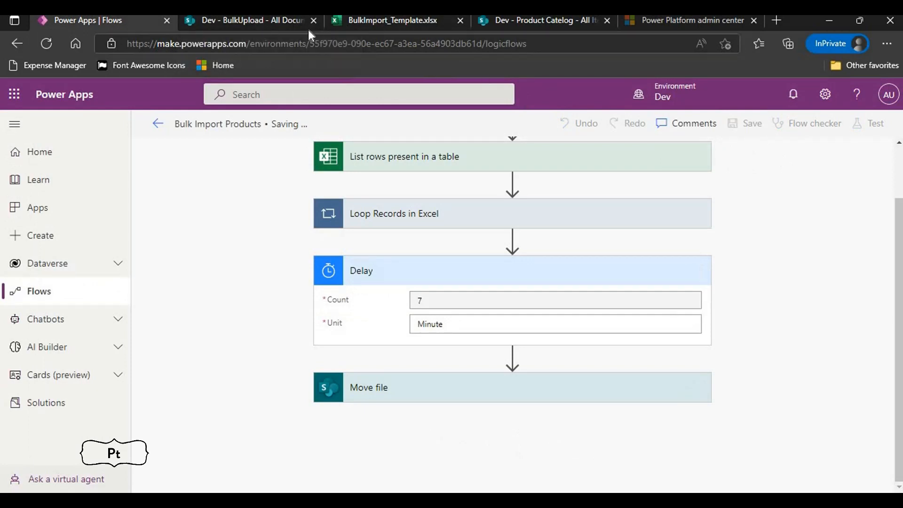
click(159, 130)
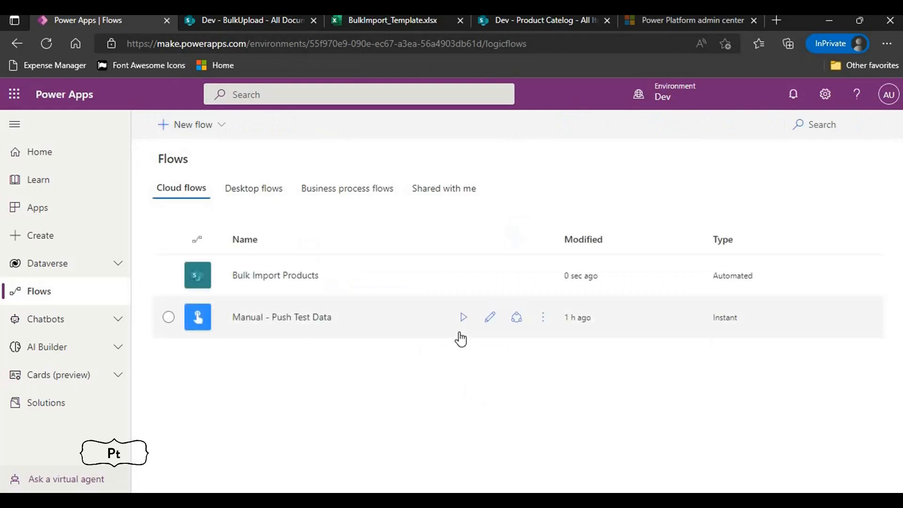
click(303, 282)
- Copy BulkImport_Template.xlsx from the Template folder into the root of the BulkUpload library in SharePoint and return to that library
click(366, 23)
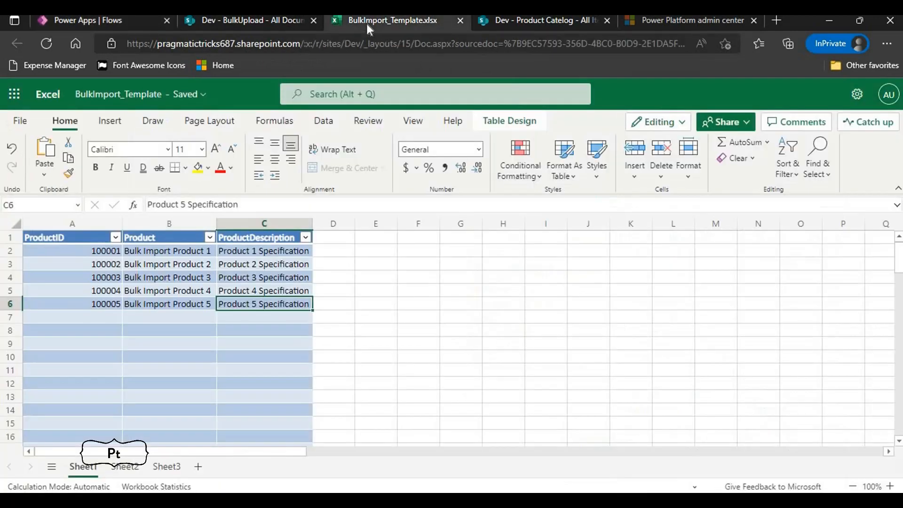
click(516, 21)
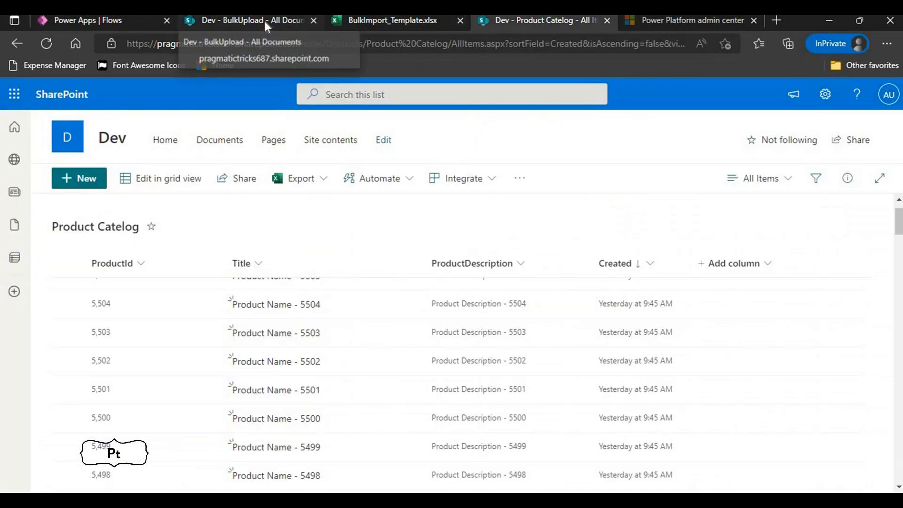
click(260, 24)
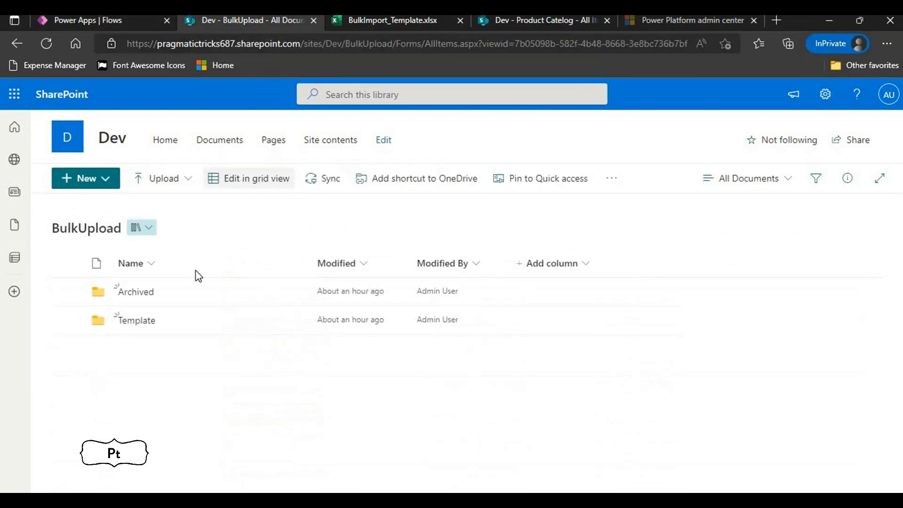
click(144, 322)
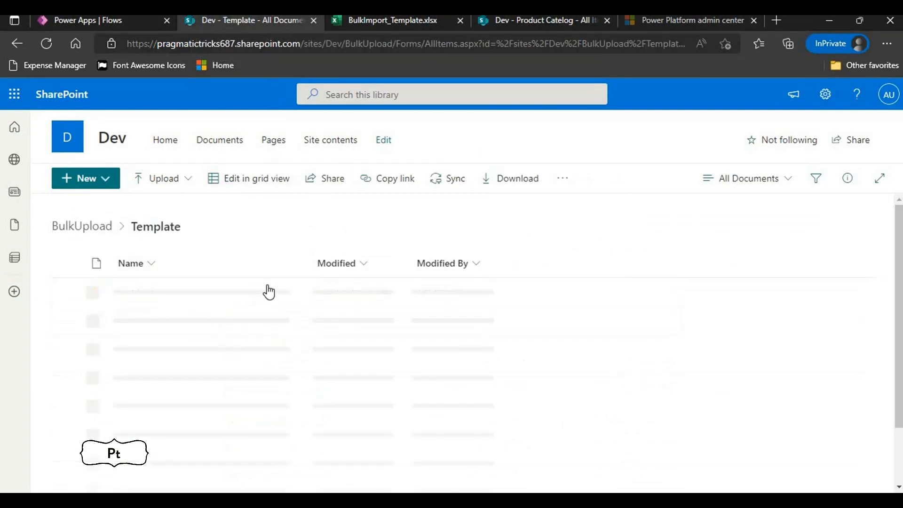
click(293, 292)
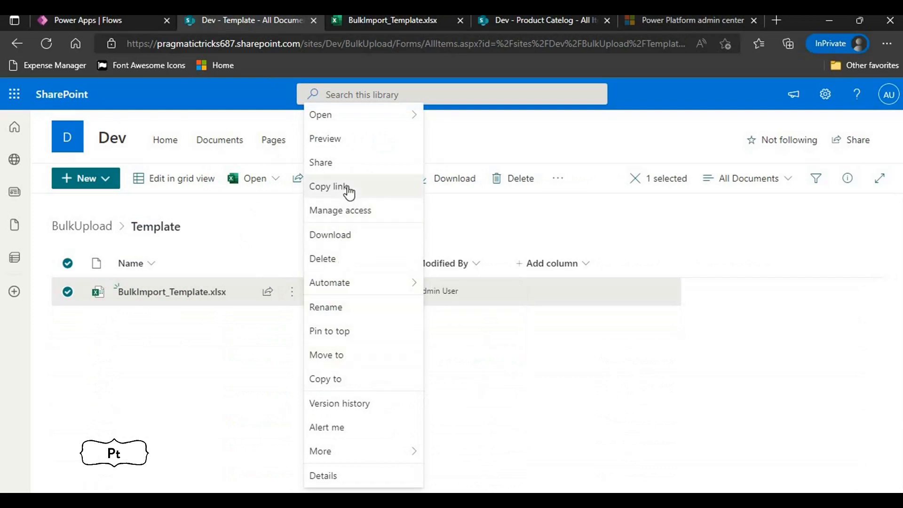
click(356, 387)
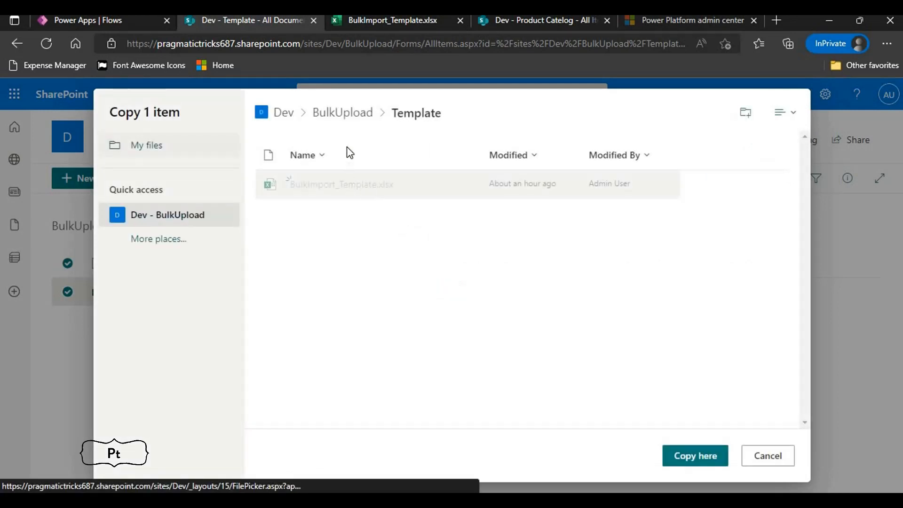
click(346, 114)
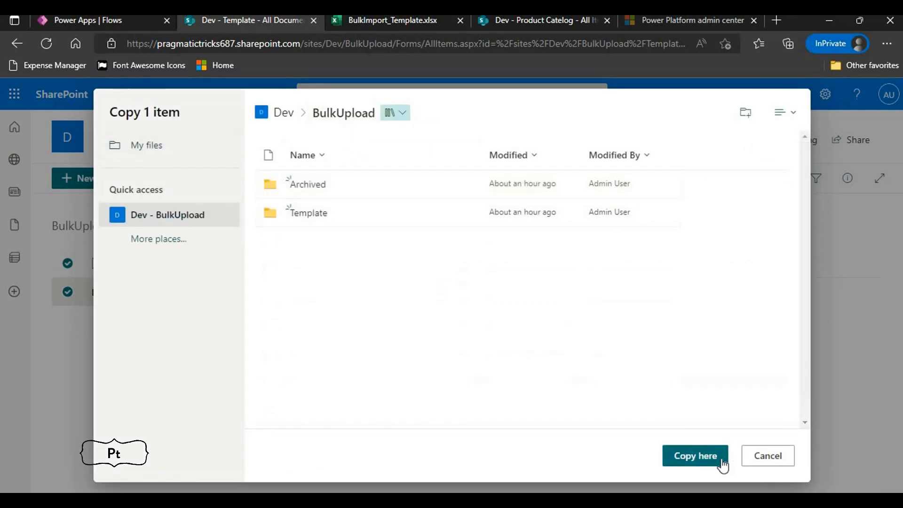
click(697, 460)
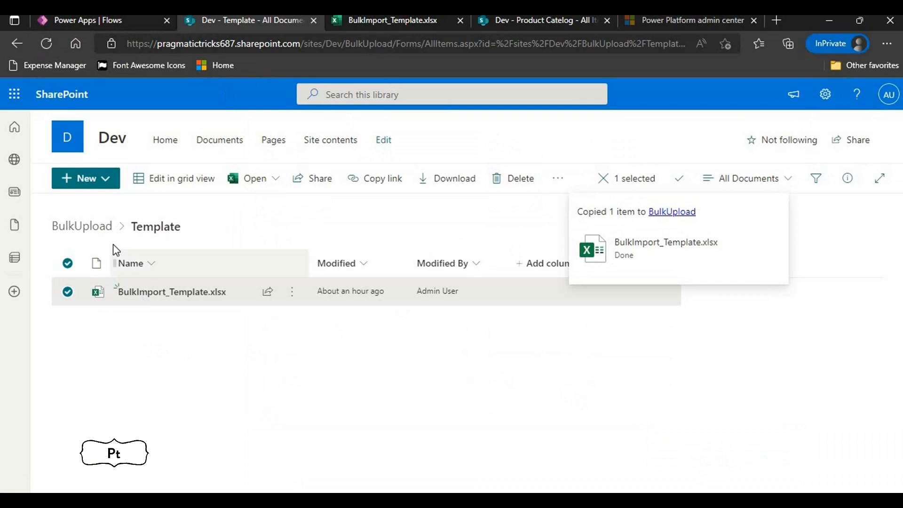
click(94, 237)
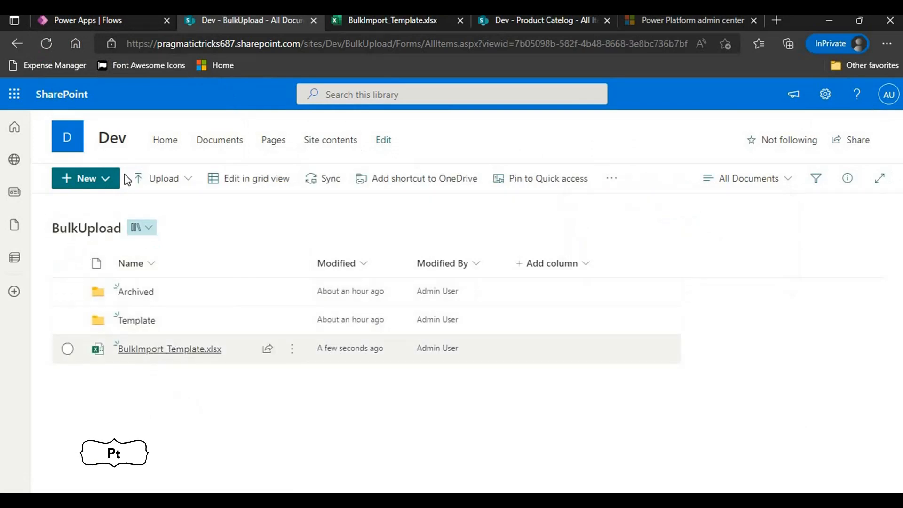
- Refresh the 28-day run history of Bulk Import Products in Power Apps repeatedly to look for a new run
click(125, 14)
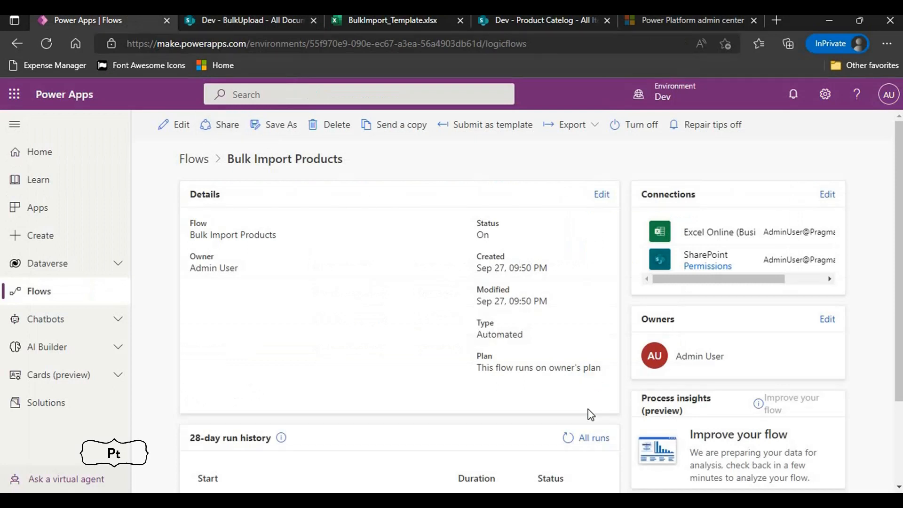
scroll(621, 433, down, 2)
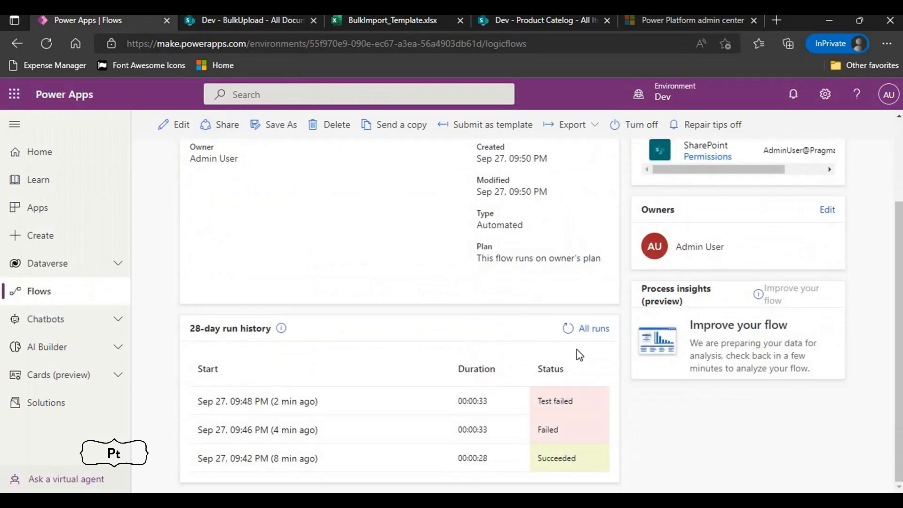
click(568, 328)
click(568, 328)
click(568, 328)
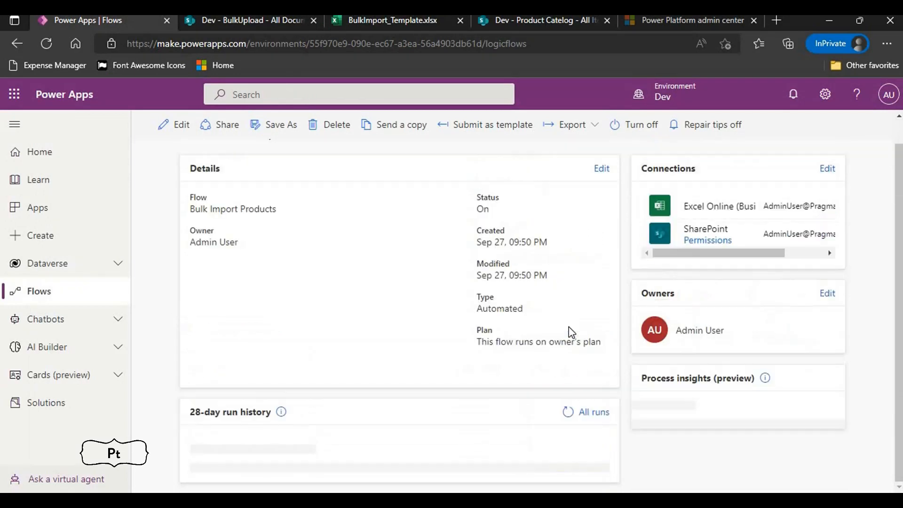
click(568, 329)
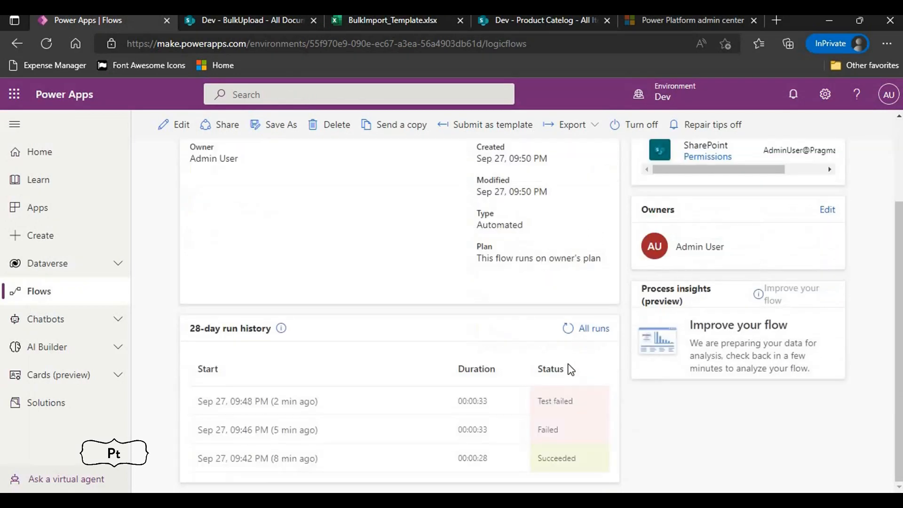
click(568, 330)
click(569, 331)
click(569, 334)
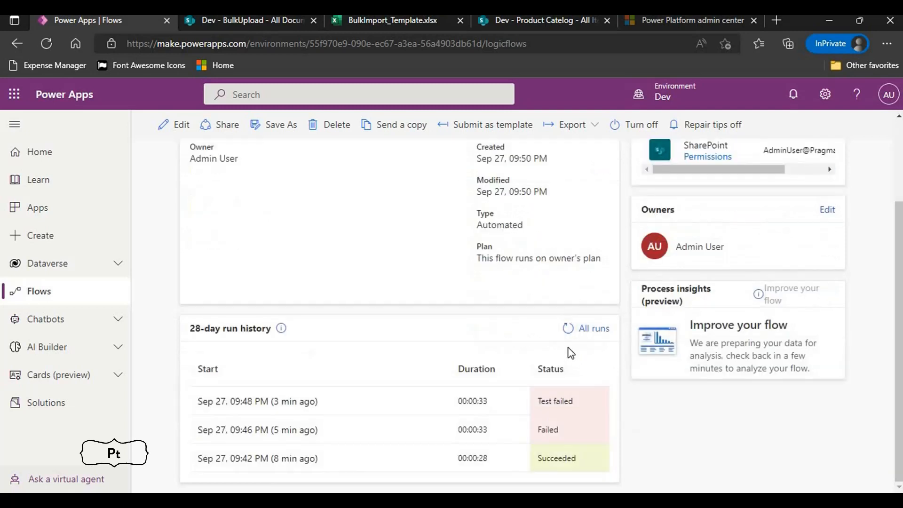
click(568, 335)
click(568, 335)
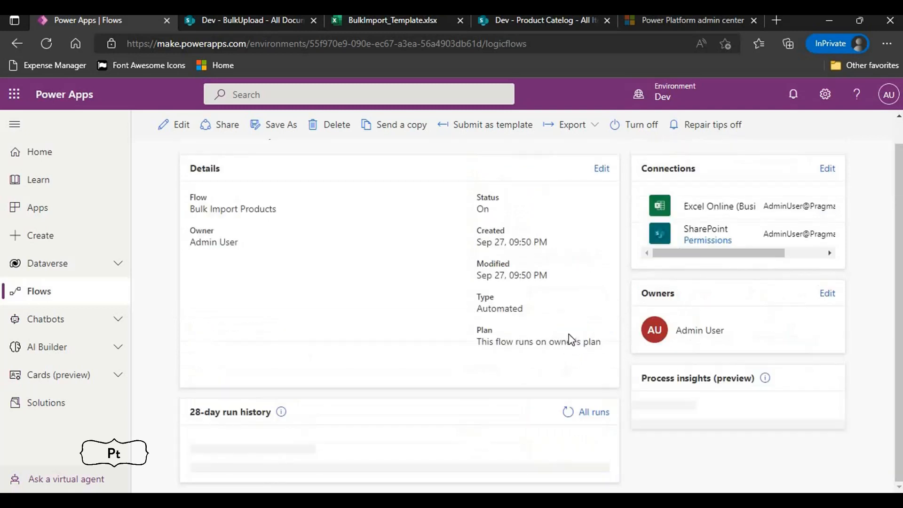
click(569, 338)
click(569, 338)
click(570, 337)
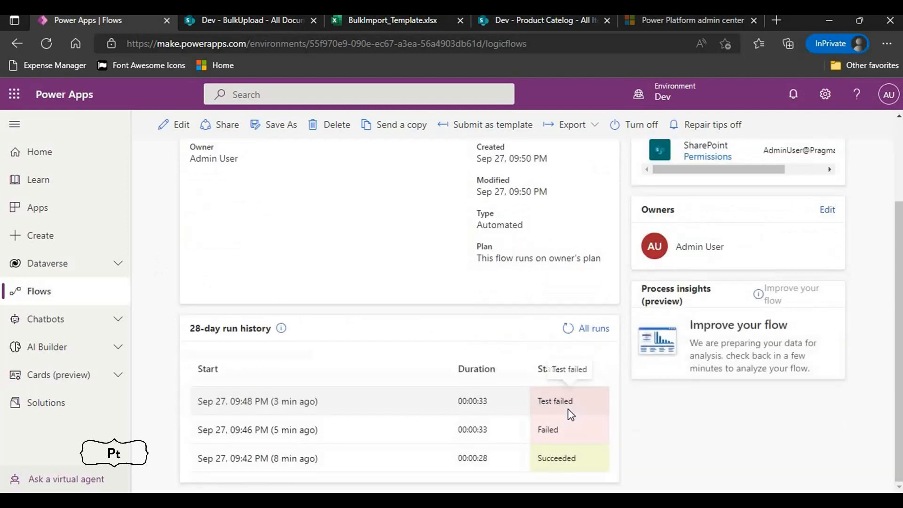
click(569, 330)
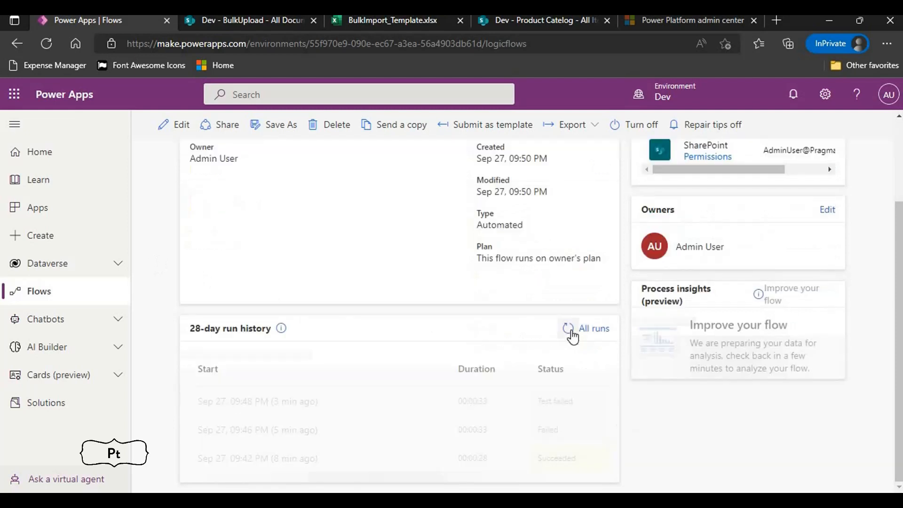
- Reload the flows page, reopen Bulk Import Products to check its run history, and check the Product Catelog list for imported products
click(51, 46)
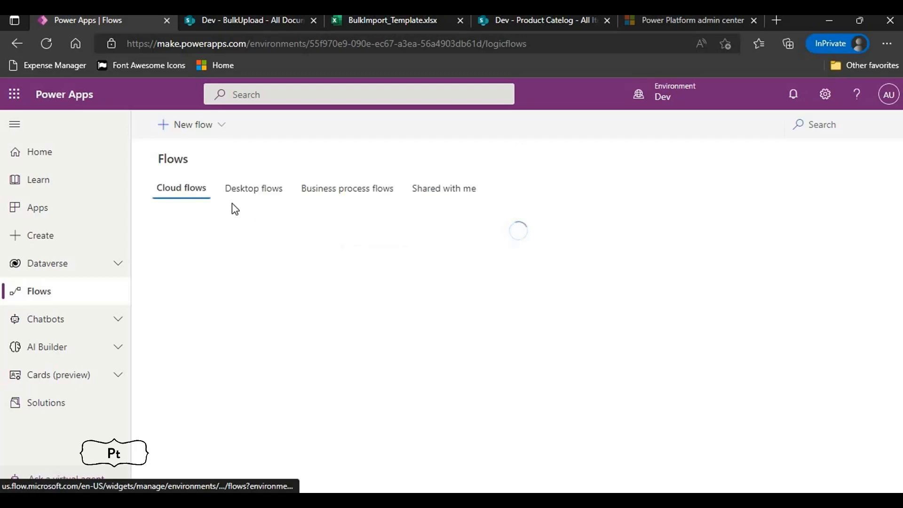
click(291, 278)
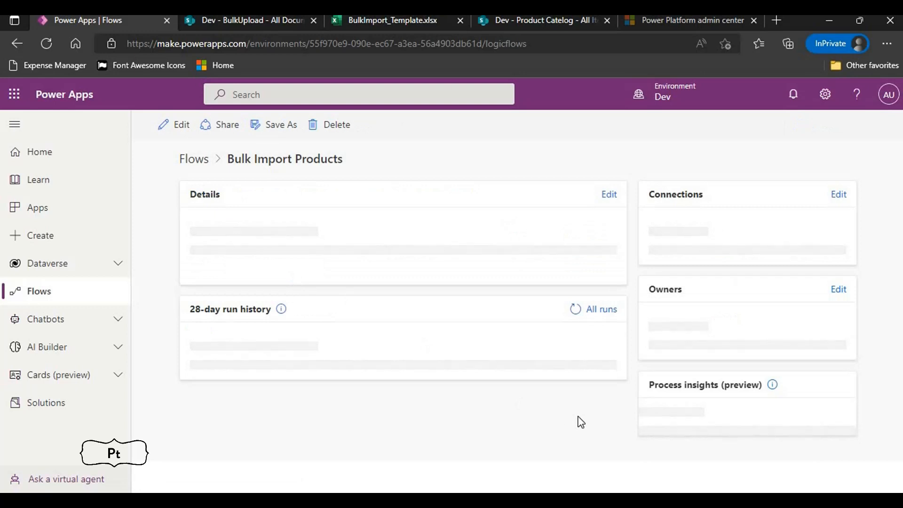
scroll(581, 422, down, 4)
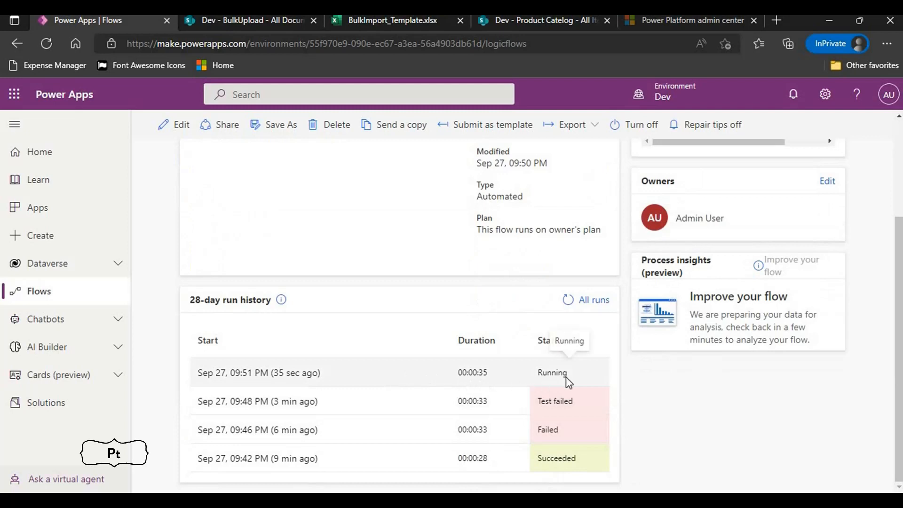
click(503, 24)
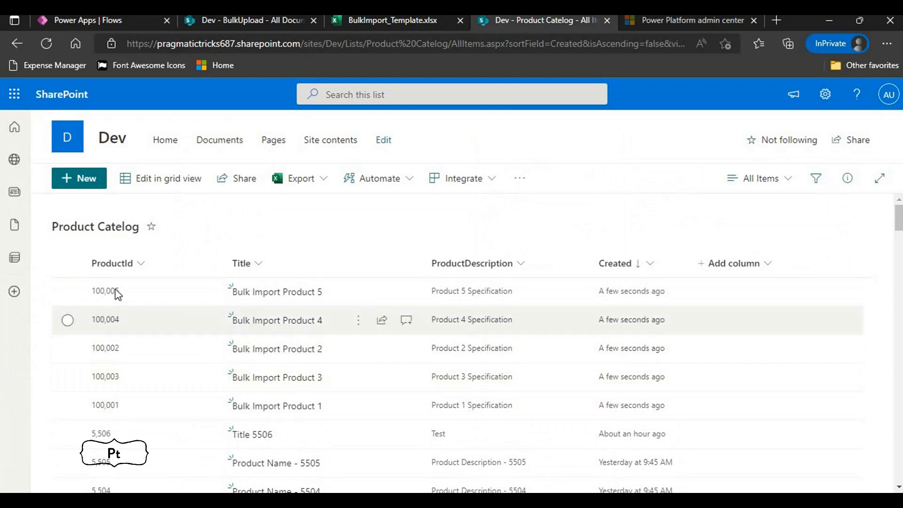
- Return to the flow's details in Power Apps and keep refreshing the run history to monitor the delayed run
click(94, 20)
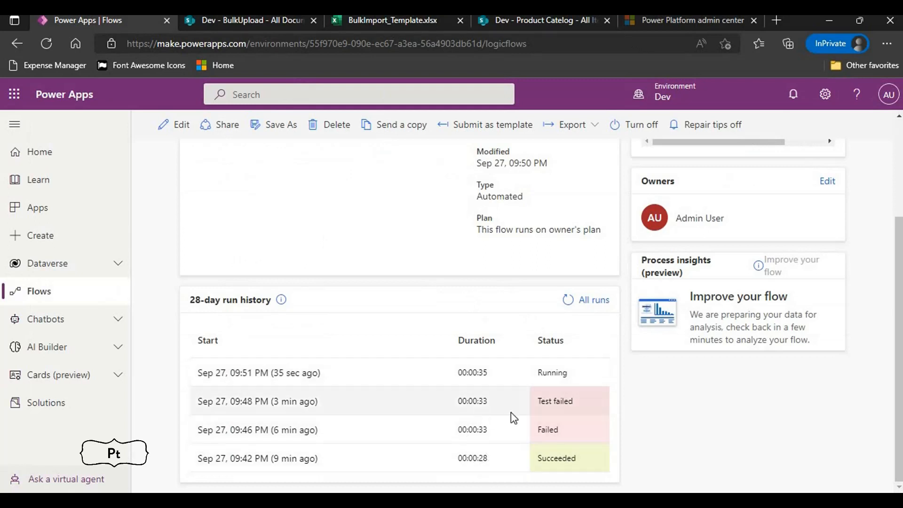
click(568, 300)
scroll(505, 412, down, 2)
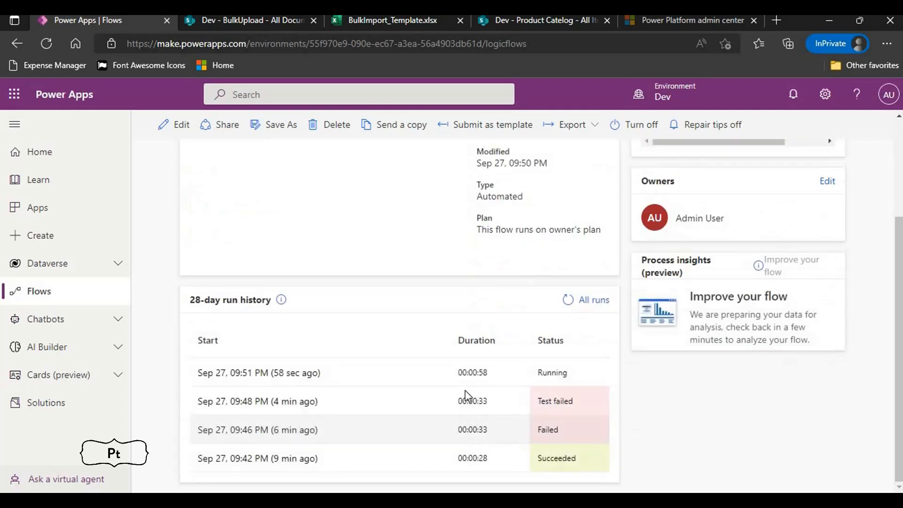
click(567, 299)
click(568, 301)
click(569, 305)
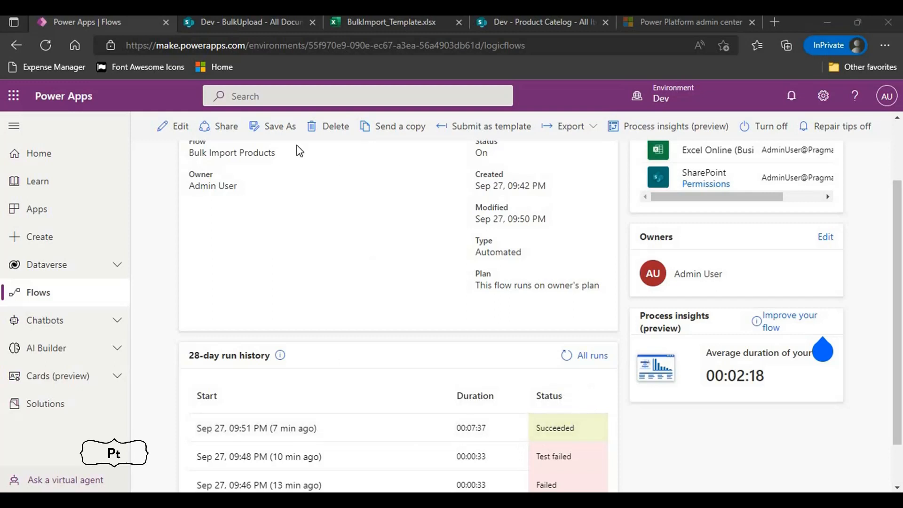
- Check the BulkUpload library and its Archived folder in SharePoint for the moved BulkImport_Template.xlsx
click(251, 23)
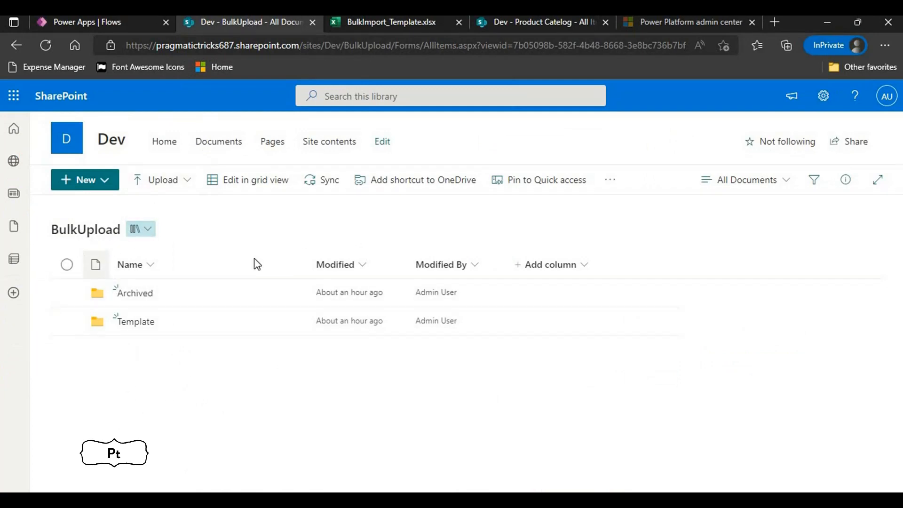
click(130, 297)
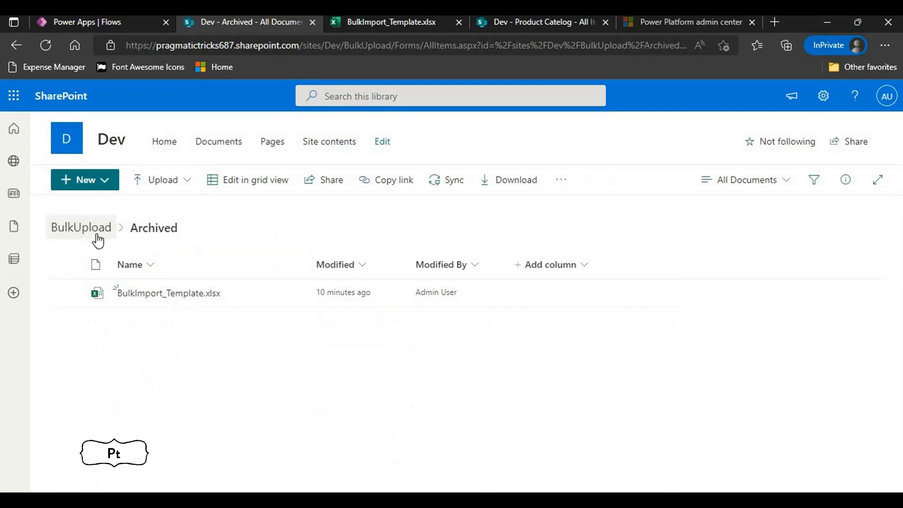
click(95, 230)
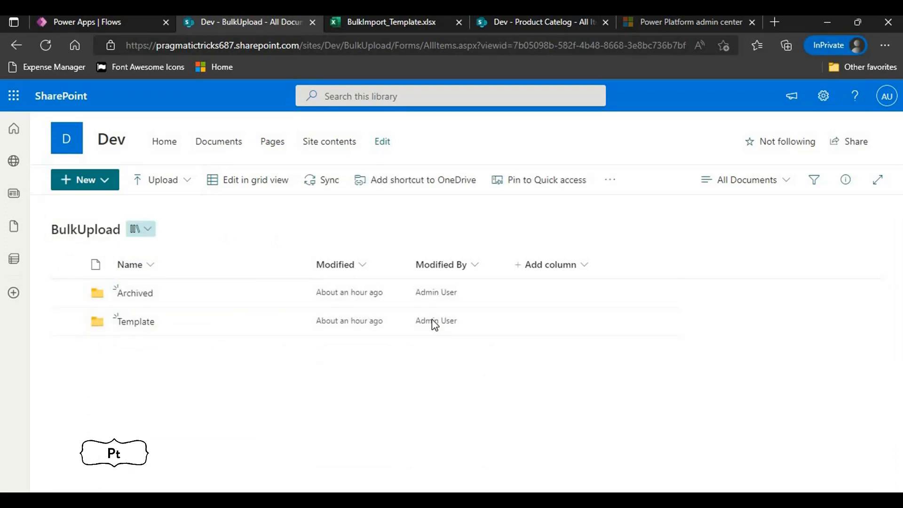
- Compare product rows A2:C6 in the BulkImport_Template workbook with the Product Catelog list, and return to the flow's run history
click(374, 20)
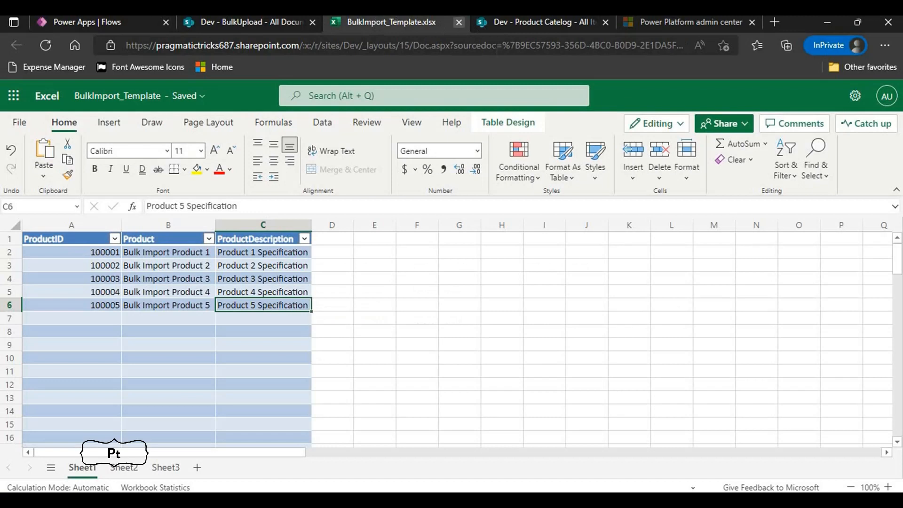
drag(118, 256, 275, 305)
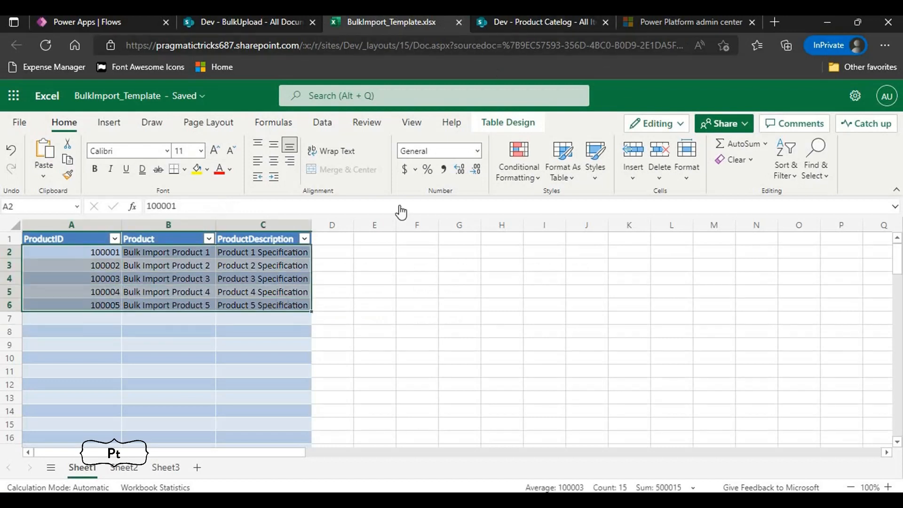
click(493, 21)
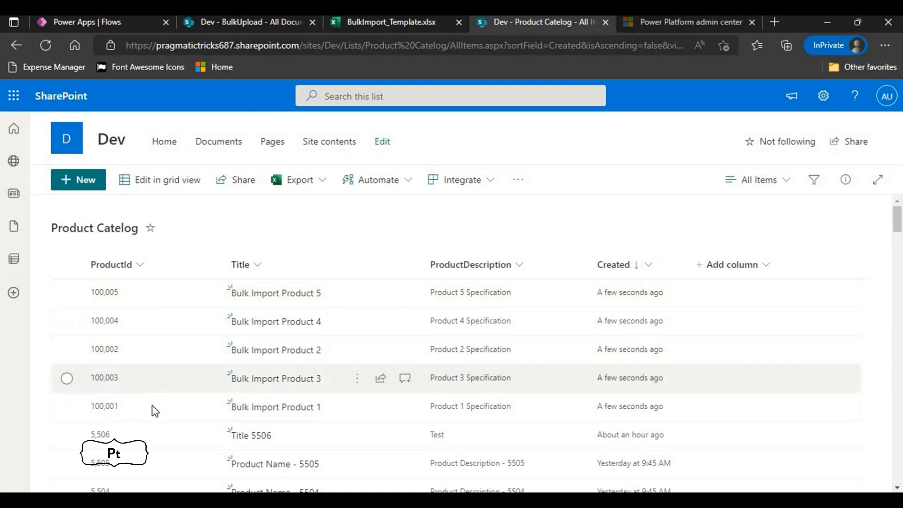
click(113, 22)
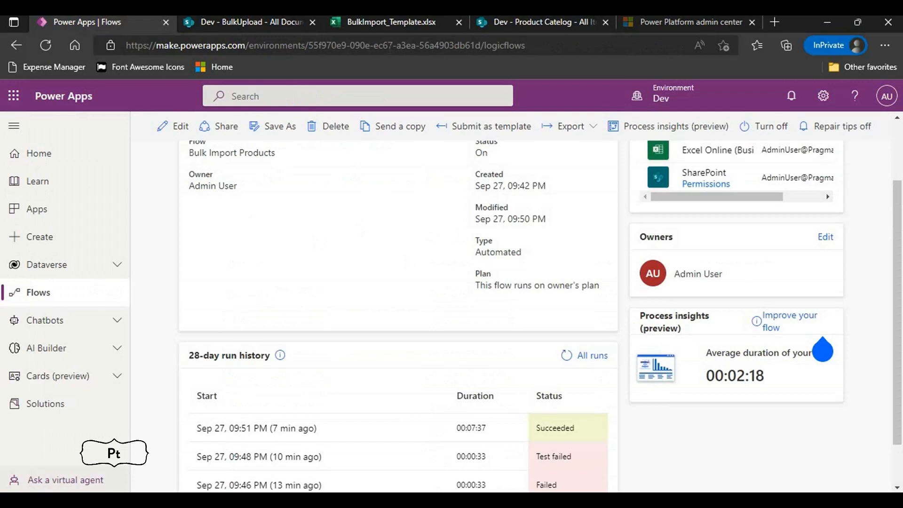